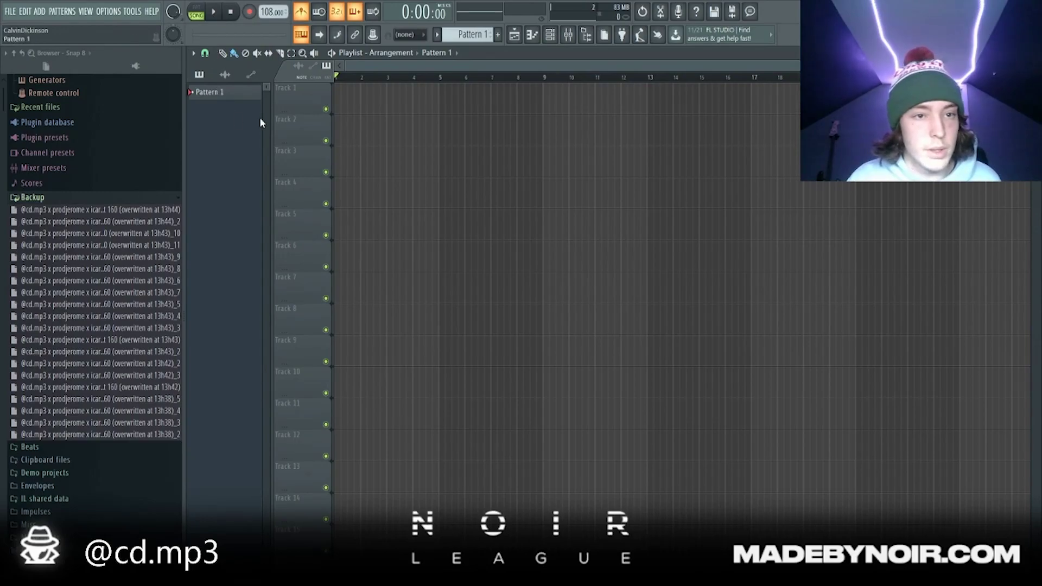
Start recording the vocal take onto Track 1 at 108 BPM.
key(space)
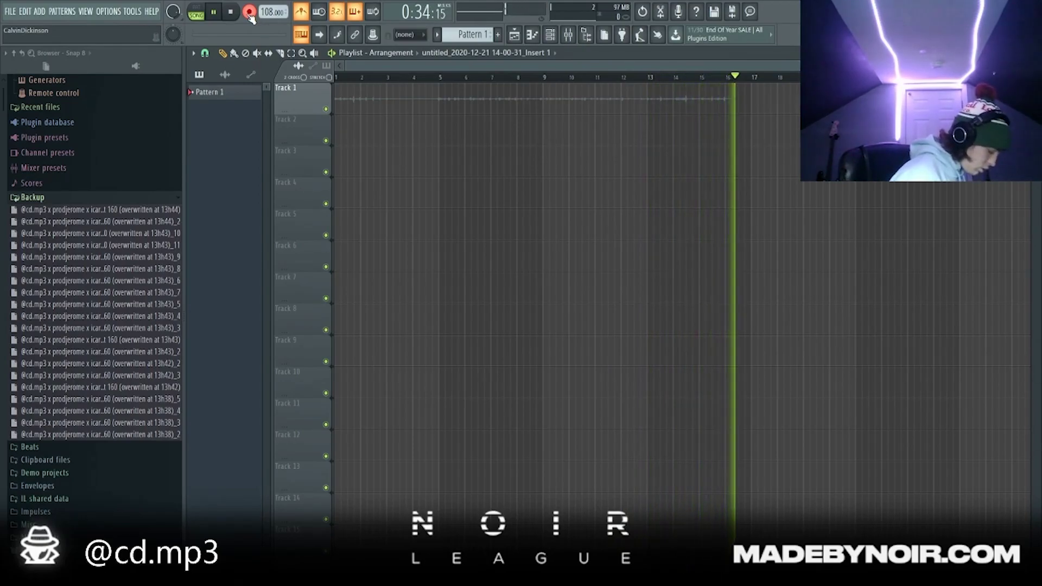
Stop recording, leaving the vocal clip spanning roughly bars 1 to 17 on Track 1.
key(space)
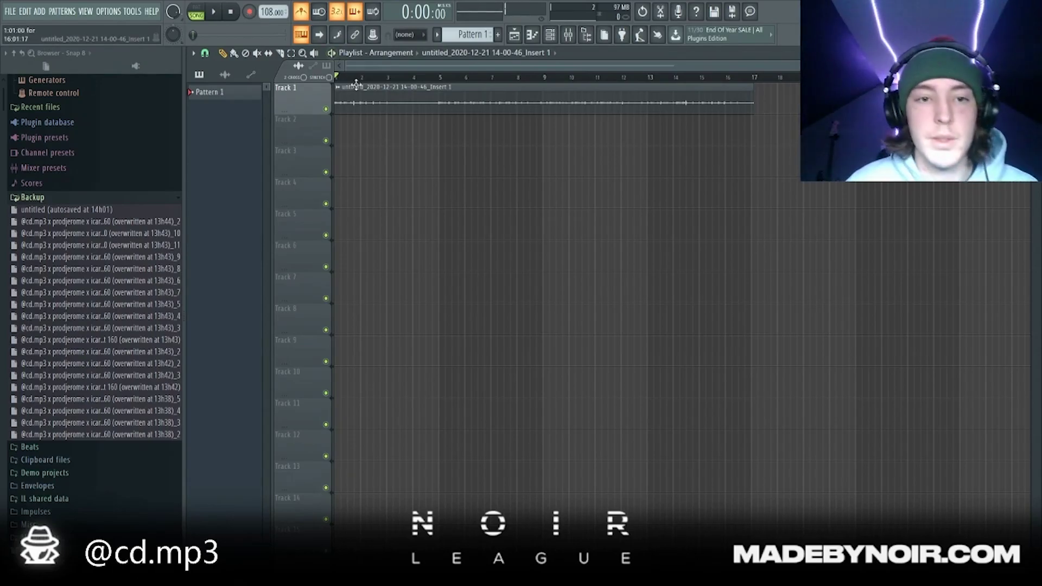
Normalize the vocal clip and set its time-stretching mode to Stretch.
double_click(365, 103)
click(397, 267)
click(502, 210)
click(487, 248)
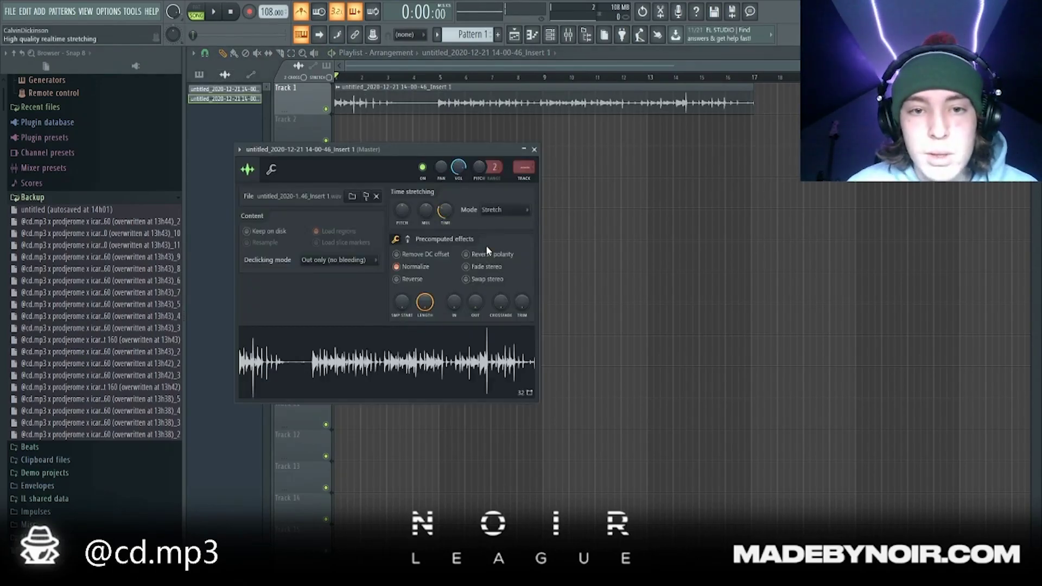
key(Escape)
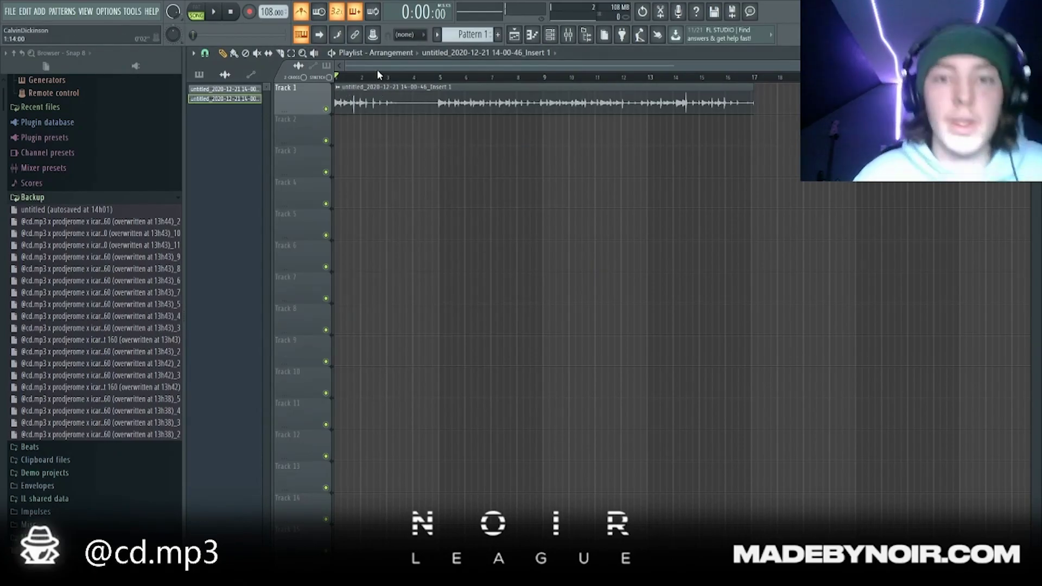
Reopen the clip's sample settings and move the playback position to about 0:13.
double_click(385, 103)
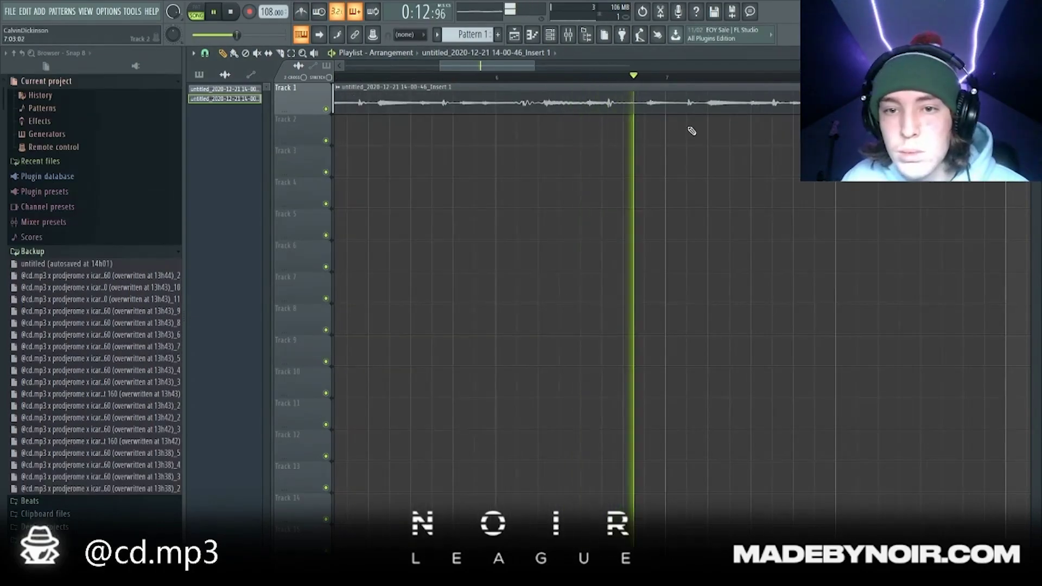
scroll(465, 95, down, 3)
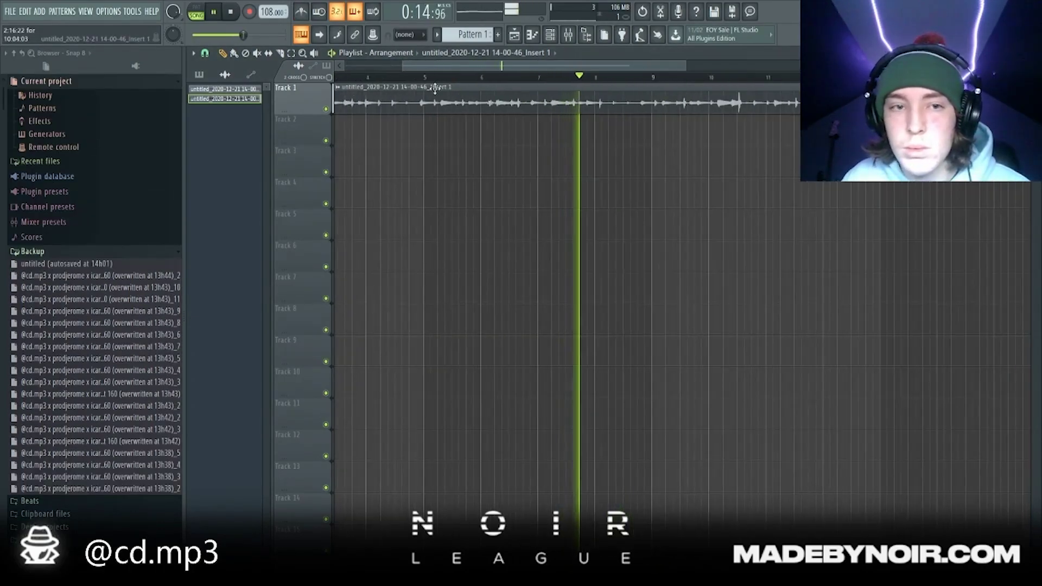
key(space)
drag(516, 79, 532, 79)
scroll(515, 154, up, 2)
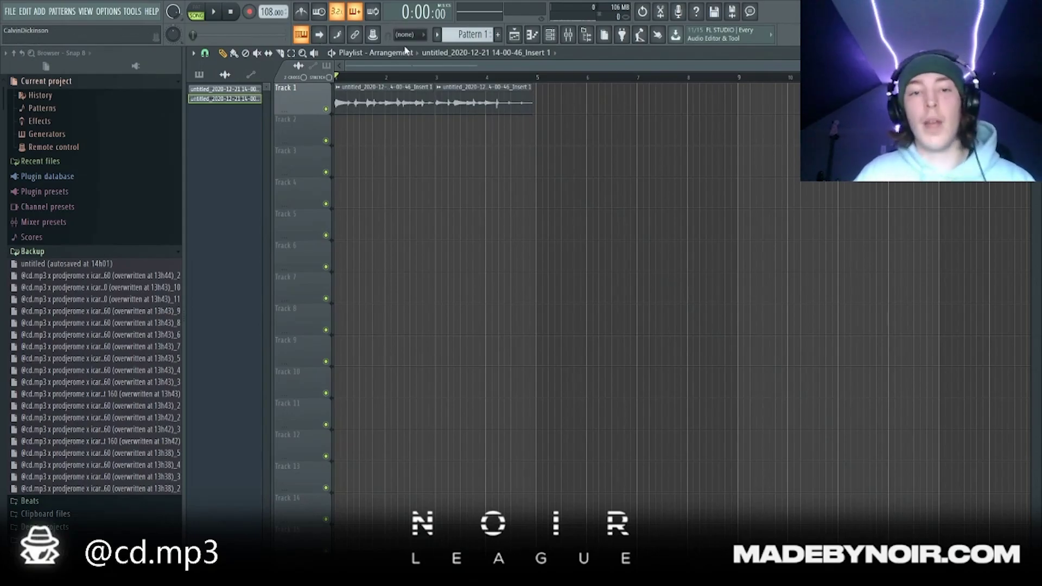
Preview the song from the start with the metronome on, then turn it off.
click(301, 11)
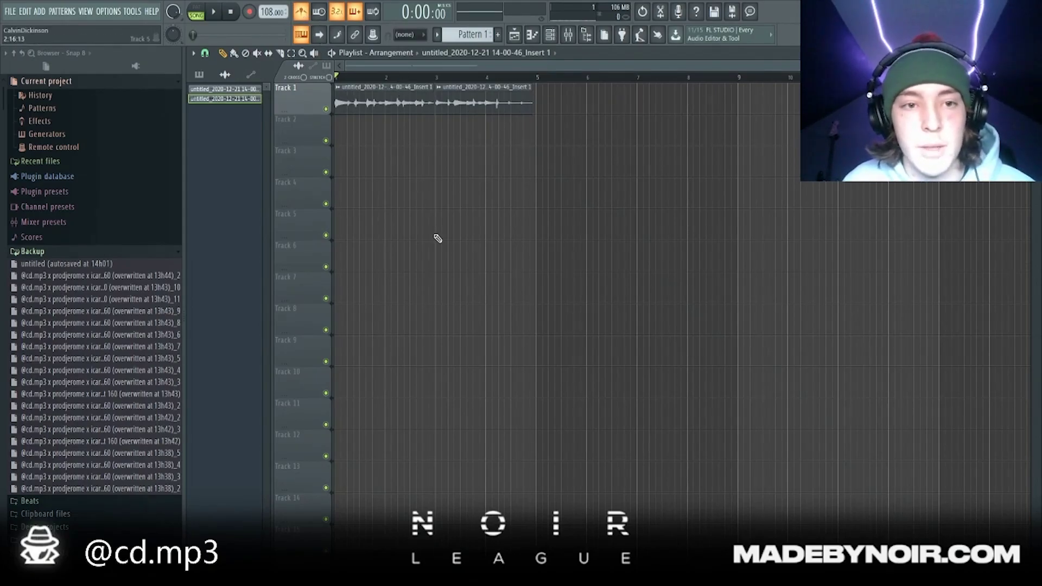
key(space)
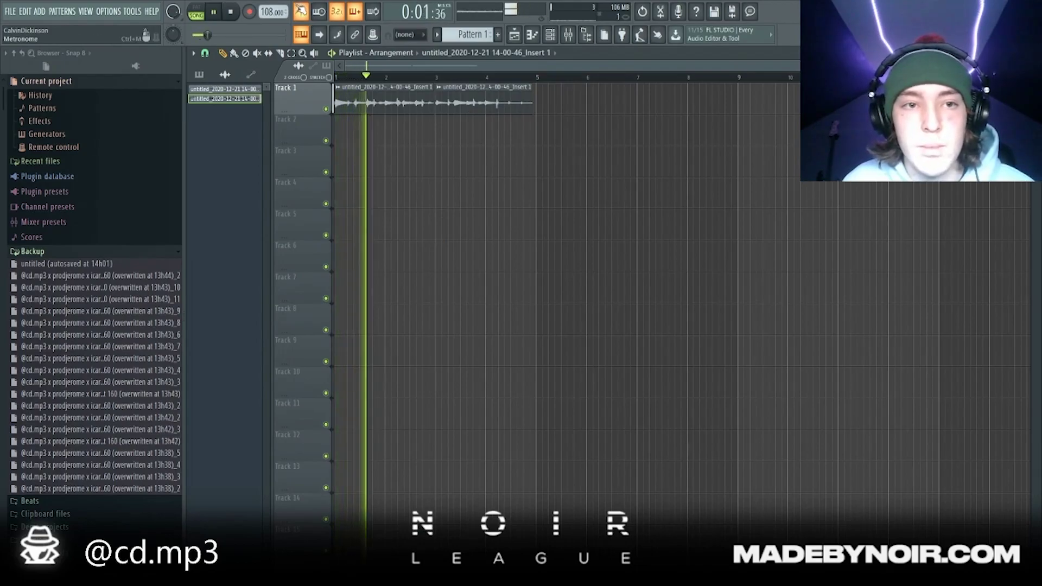
key(space)
click(301, 11)
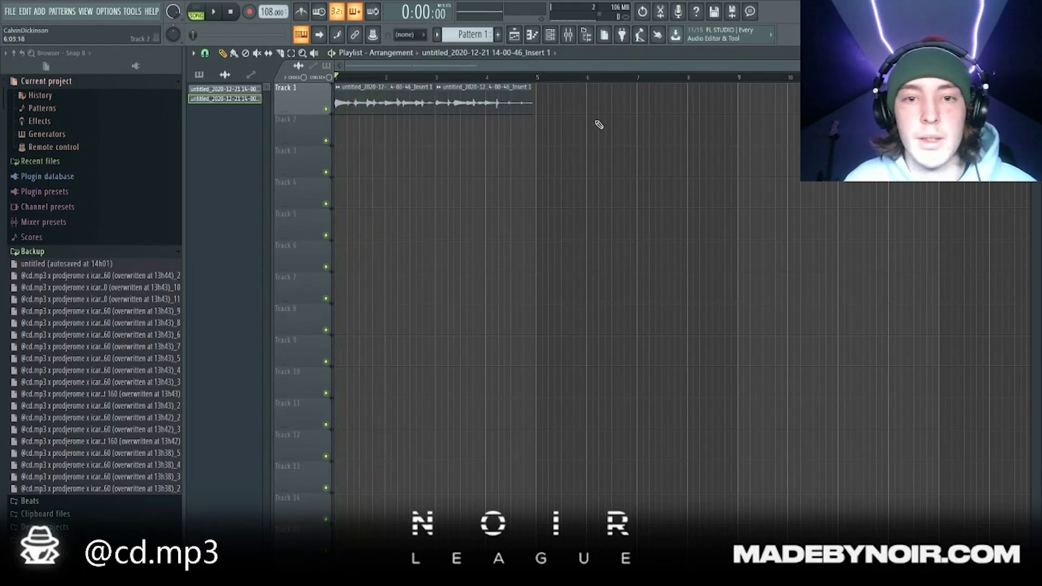
scroll(283, 196, up, 6)
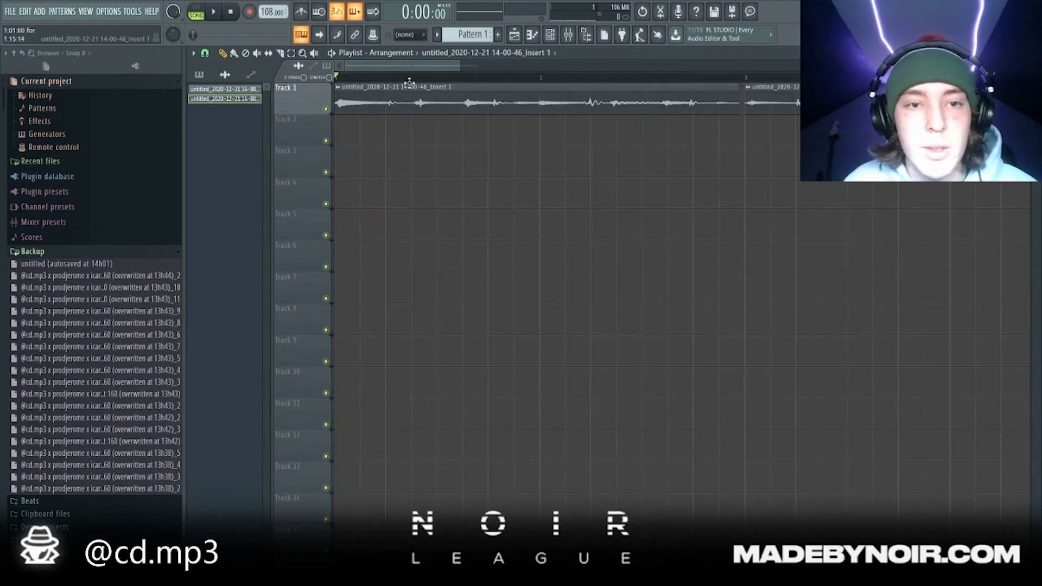
scroll(318, 141, up, 1)
scroll(325, 140, down, 2)
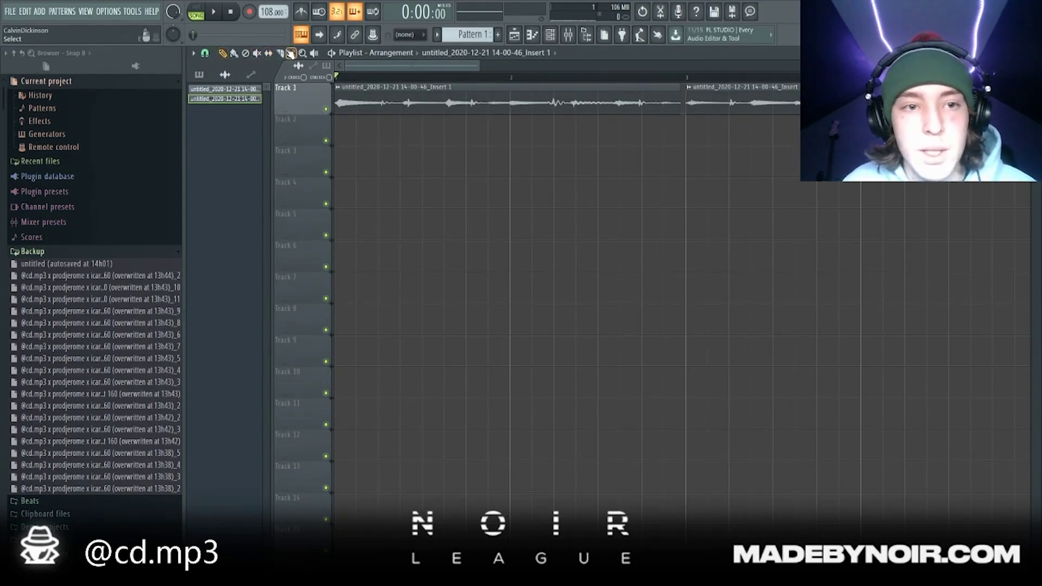
Switch to the Slice tool and reopen the vocal clip's sample settings.
click(283, 52)
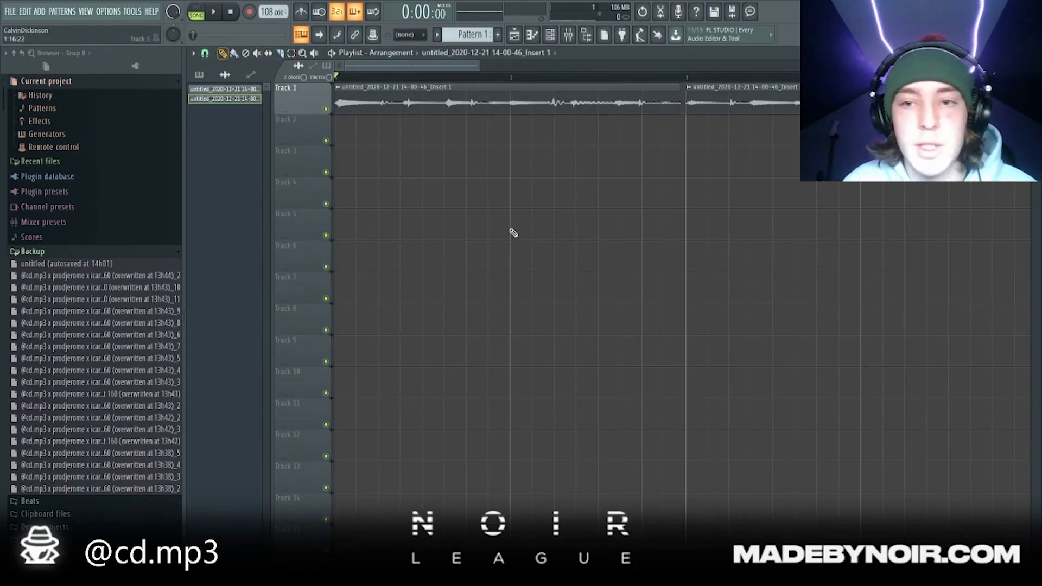
scroll(337, 141, down, 2)
double_click(363, 102)
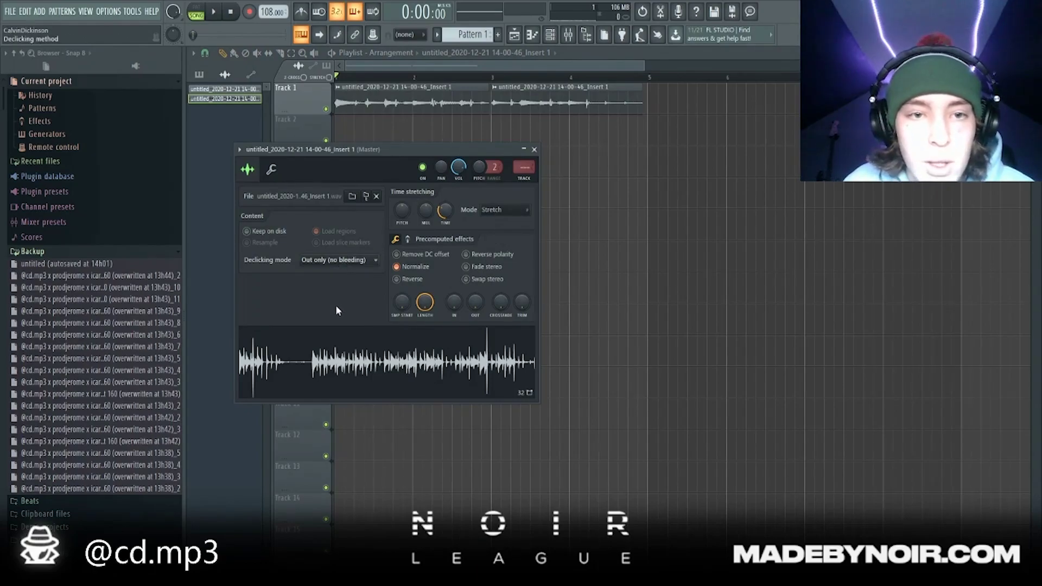
Change the vocal clip's declicking mode from Out only (no bleeding) to Generic (bleeding).
key(Escape)
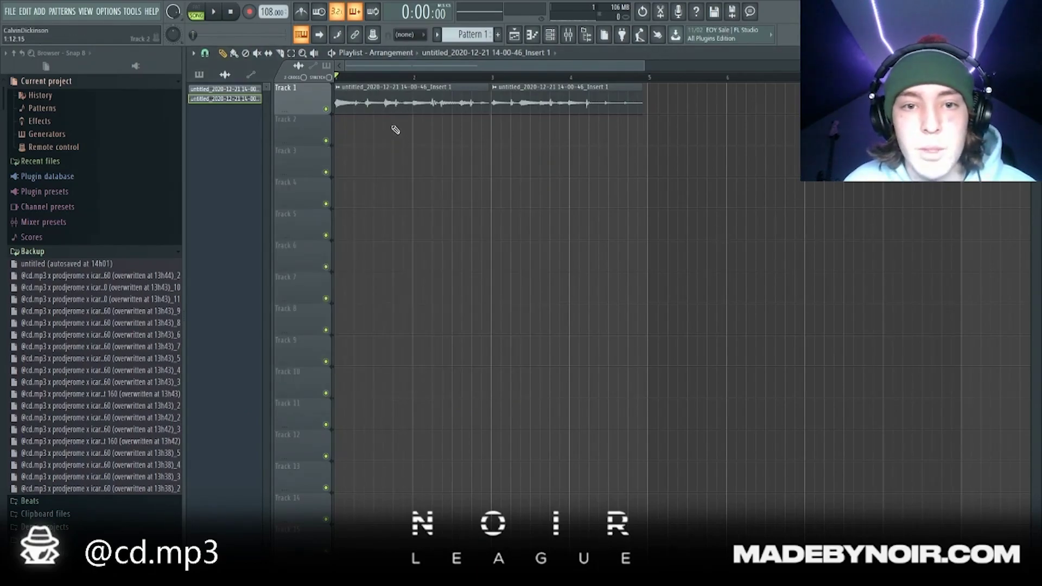
scroll(395, 128, up, 4)
scroll(443, 108, down, 8)
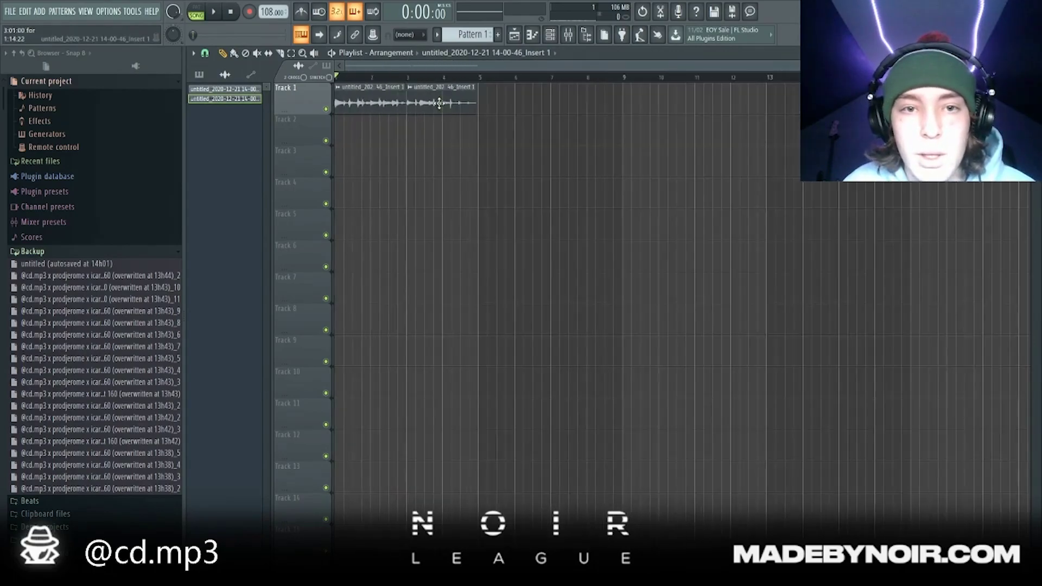
scroll(319, 129, up, 7)
scroll(320, 128, up, 2)
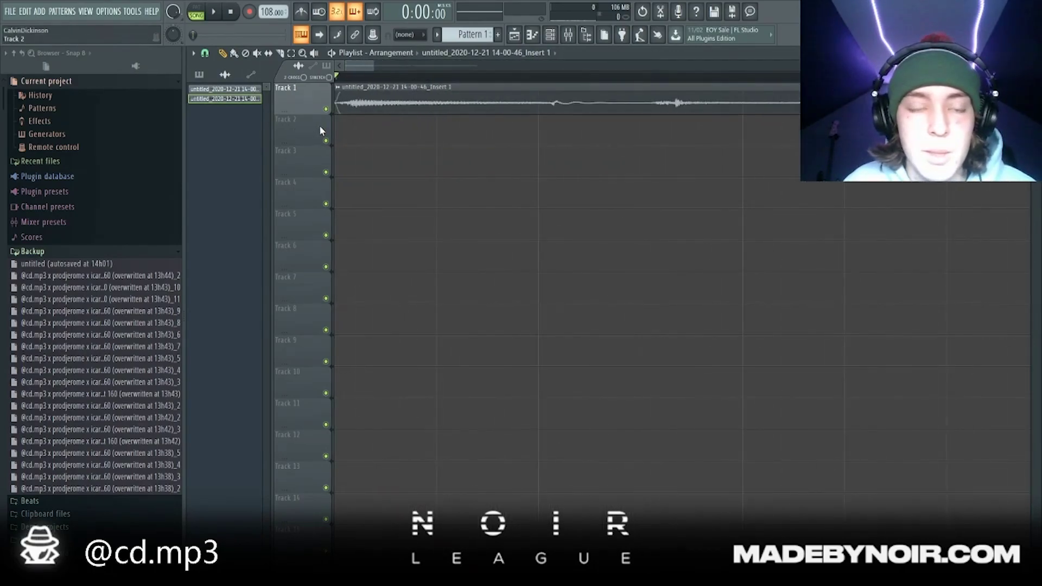
scroll(407, 172, down, 2)
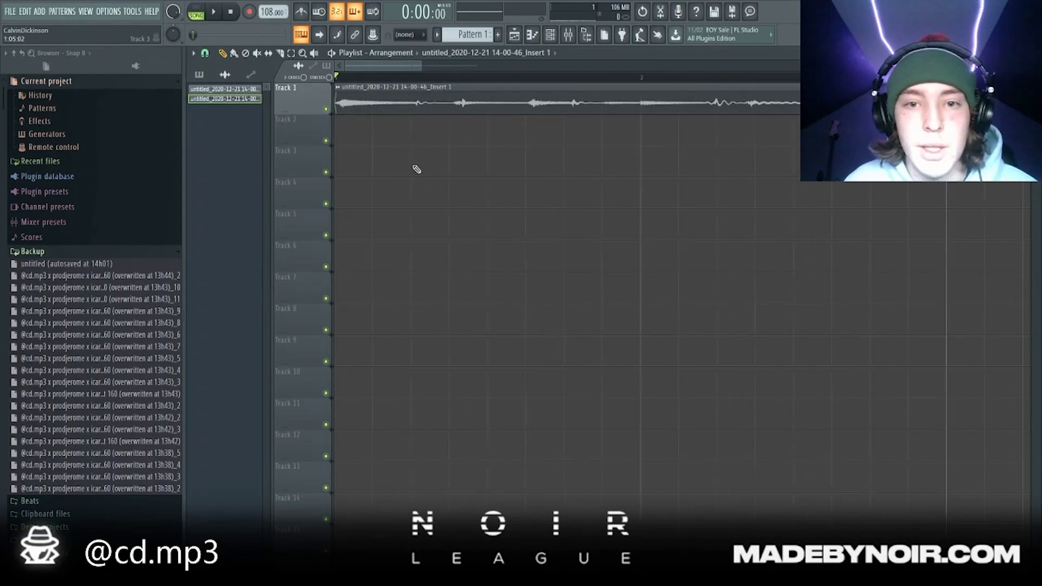
scroll(460, 167, down, 5)
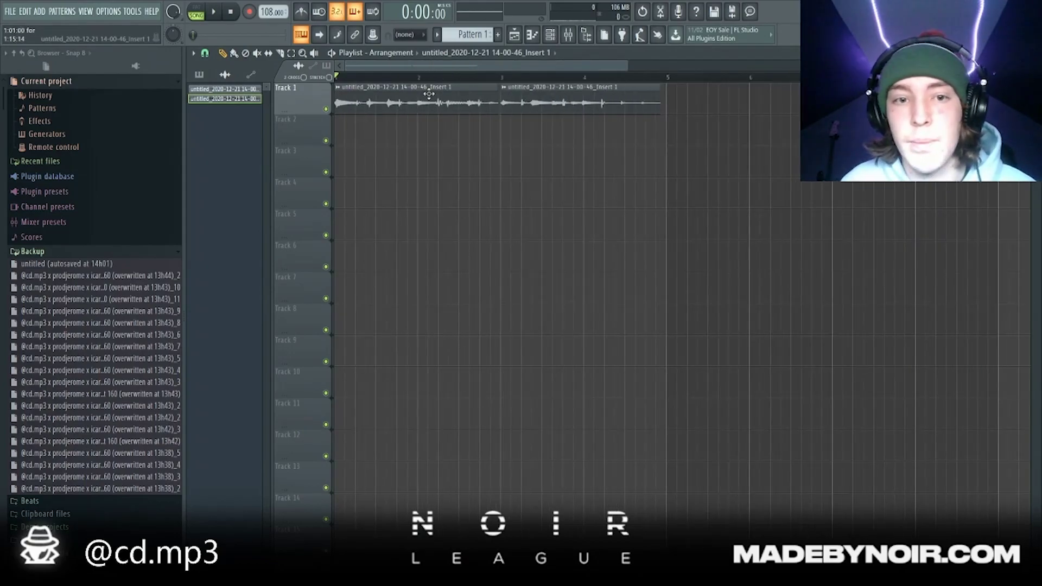
double_click(432, 98)
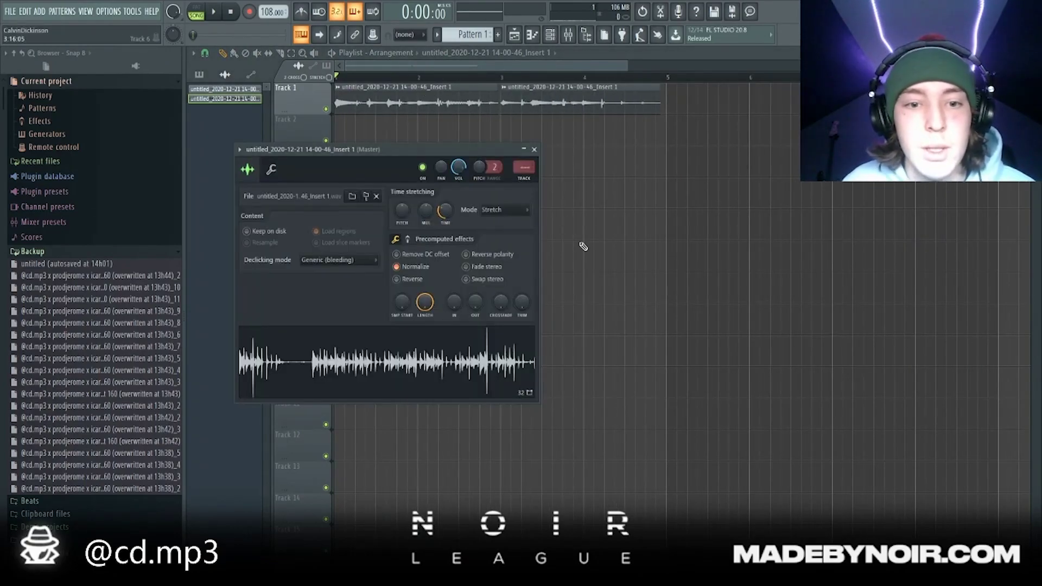
key(Escape)
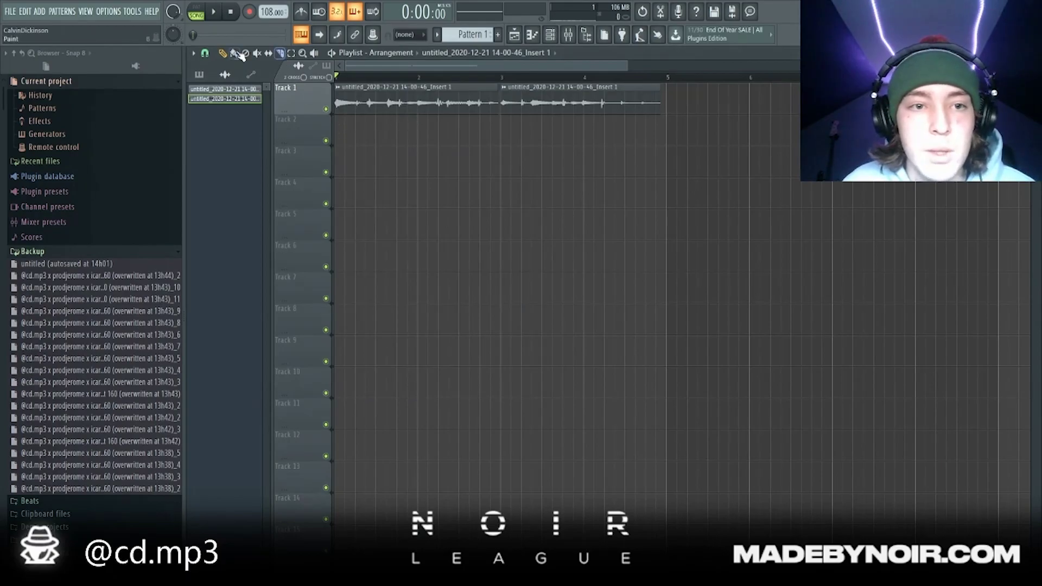
Slice the Track 1 vocal clip twice during playback to cut out a short middle piece.
click(280, 52)
scroll(345, 146, up, 5)
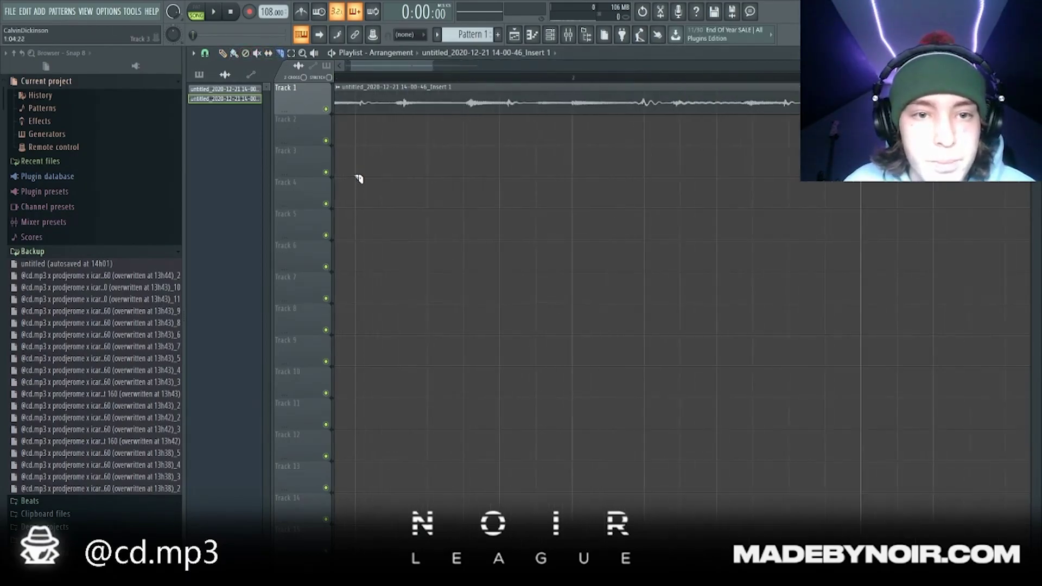
key(space)
key(space)
click(455, 96)
click(514, 99)
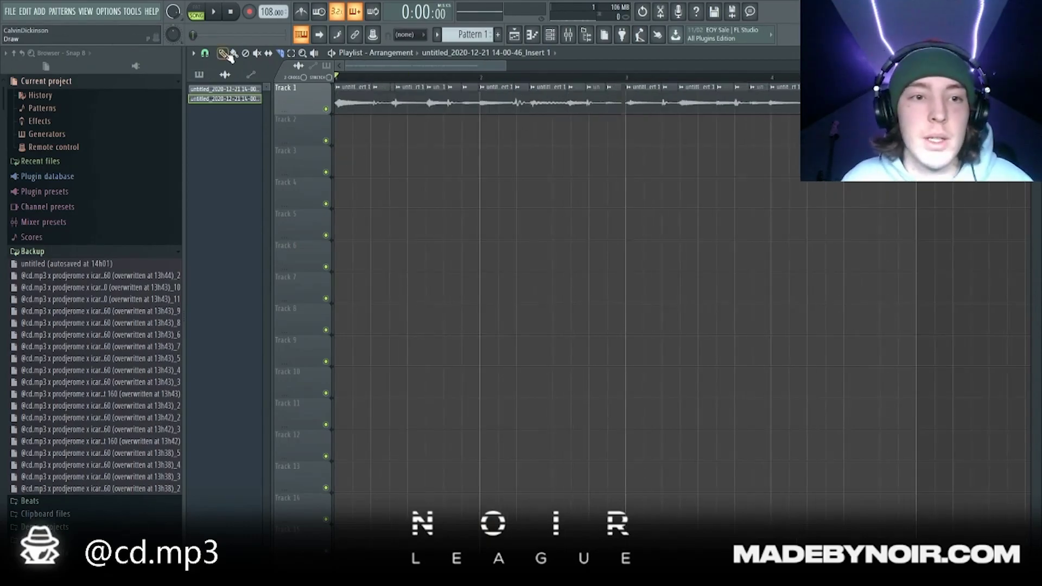
click(223, 53)
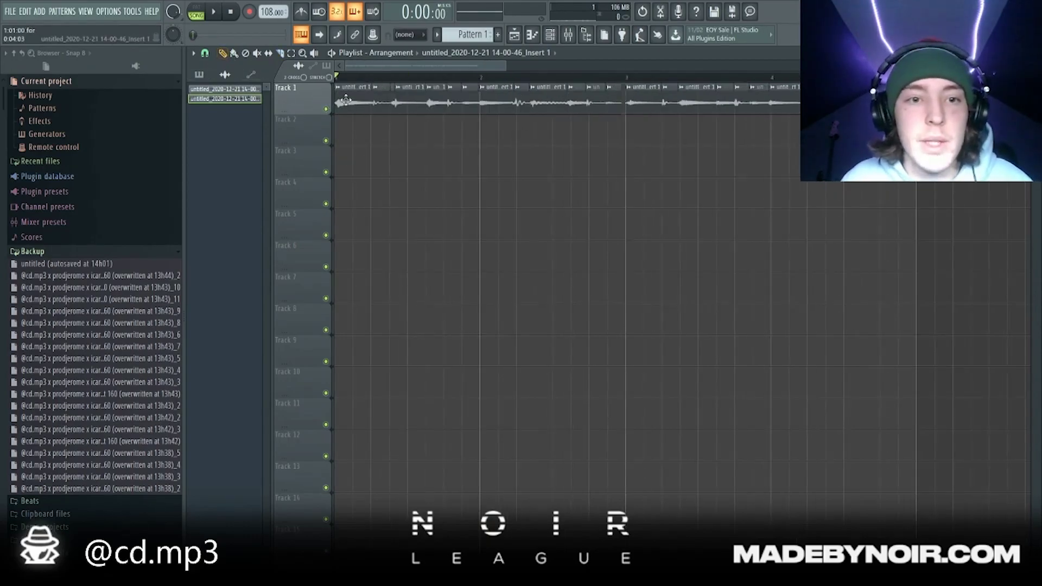
Make every vocal slice a unique clip, numbering them up to #23.
click(405, 74)
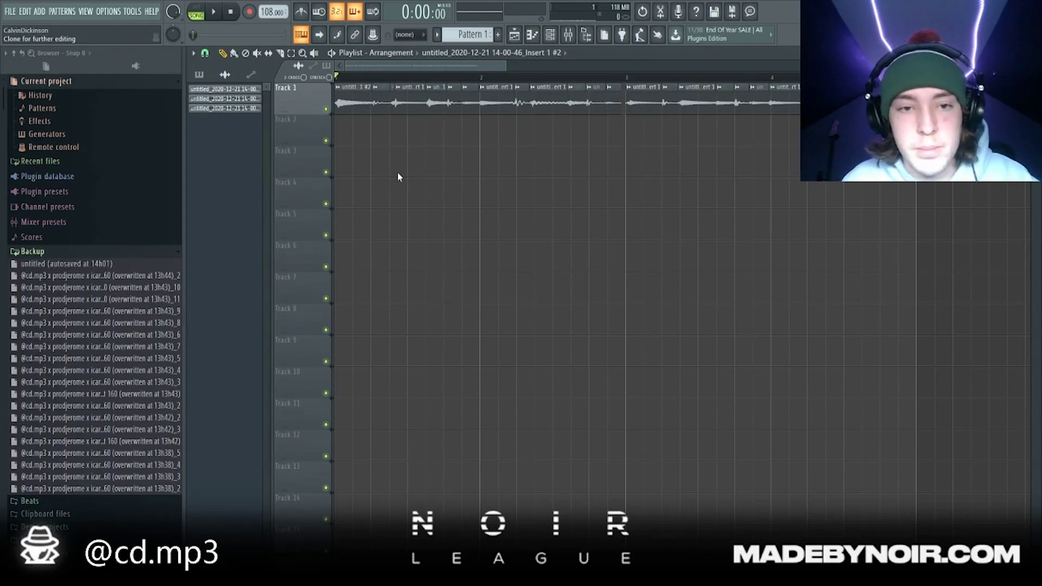
key(ctrl+u)
click(396, 90)
key(u)
click(397, 87)
key(u)
key(ctrl+u)
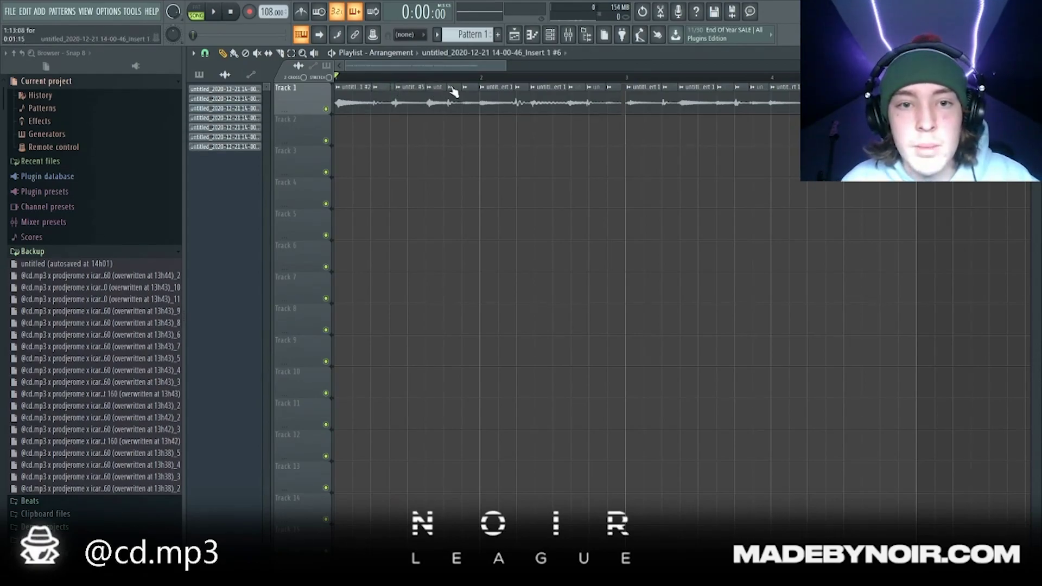
key(ctrl+u)
key(ctrl+u)
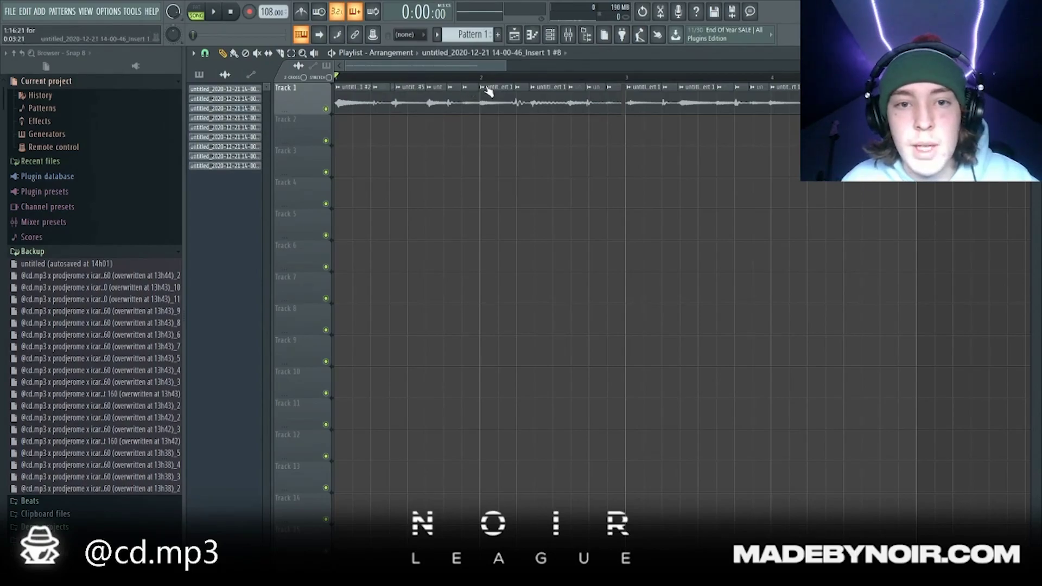
click(517, 90)
key(u)
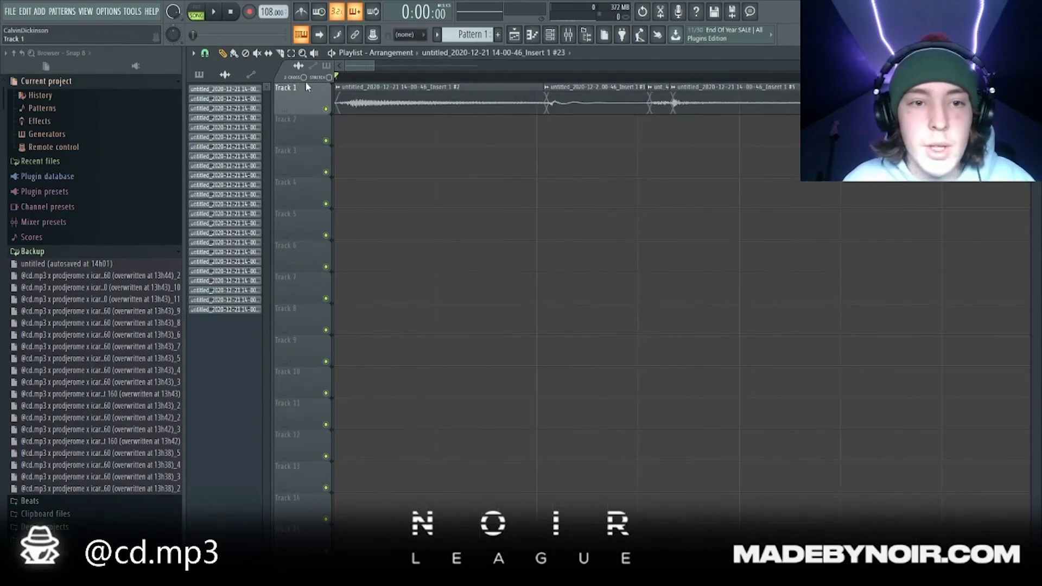
click(329, 77)
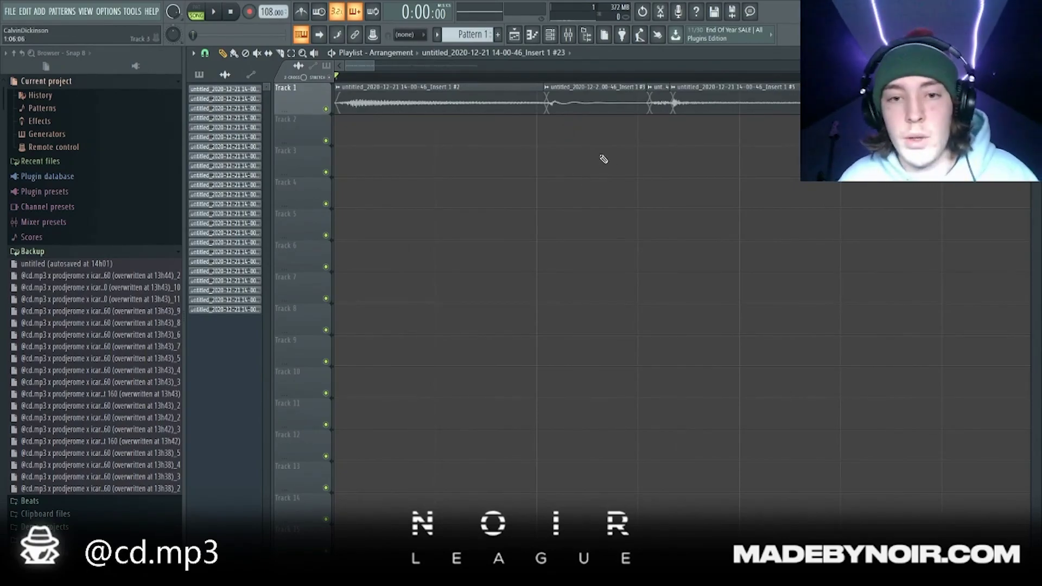
Select all Track 1 clips and pull the first two slice boundaries earlier, previewing with the metronome.
key(ctrl+a)
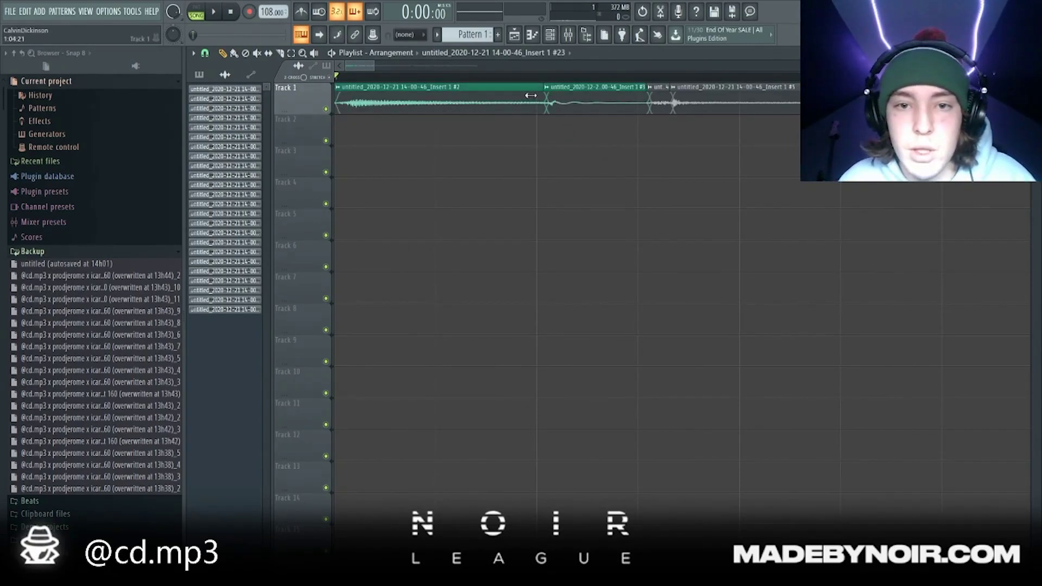
drag(530, 96, 534, 137)
click(302, 12)
mouse_move(649, 110)
mouse_down()
mouse_move(639, 113)
mouse_move(668, 107)
mouse_up()
key(space)
key(space)
click(673, 107)
key(space)
scroll(917, 130, down, 1)
scroll(787, 174, up, 2)
Move the cuts between clips #5/#6 and #4/#5 earlier and preview the edit.
key(space)
drag(626, 104, 622, 103)
key(space)
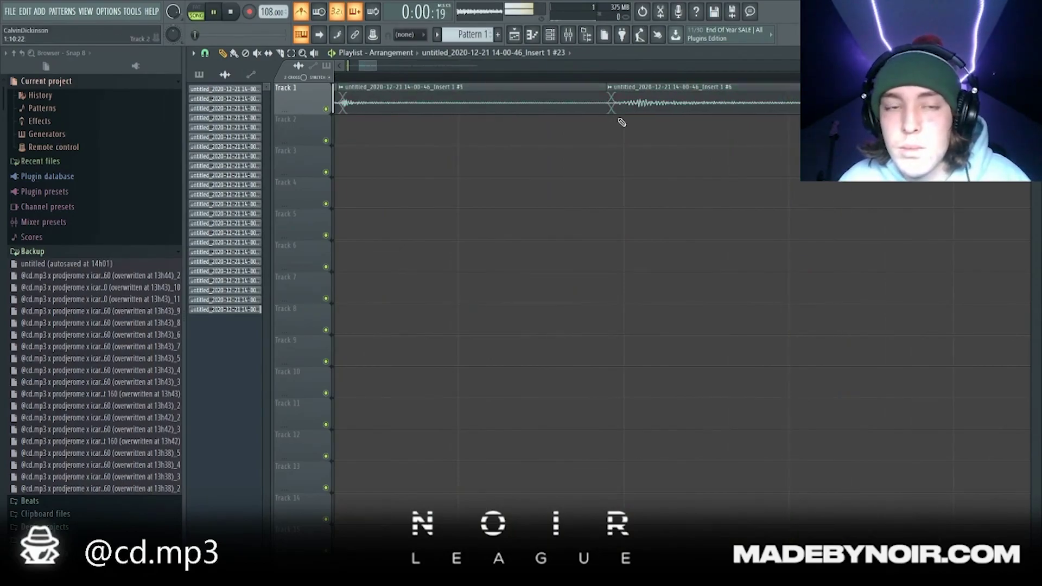
scroll(623, 147, down, 2)
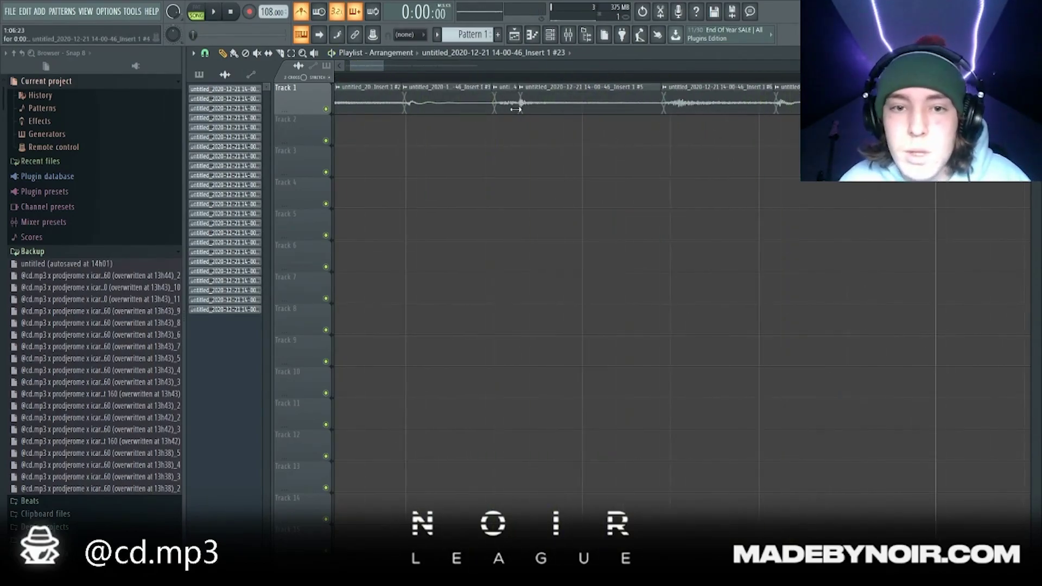
scroll(496, 109, up, 2)
key(space)
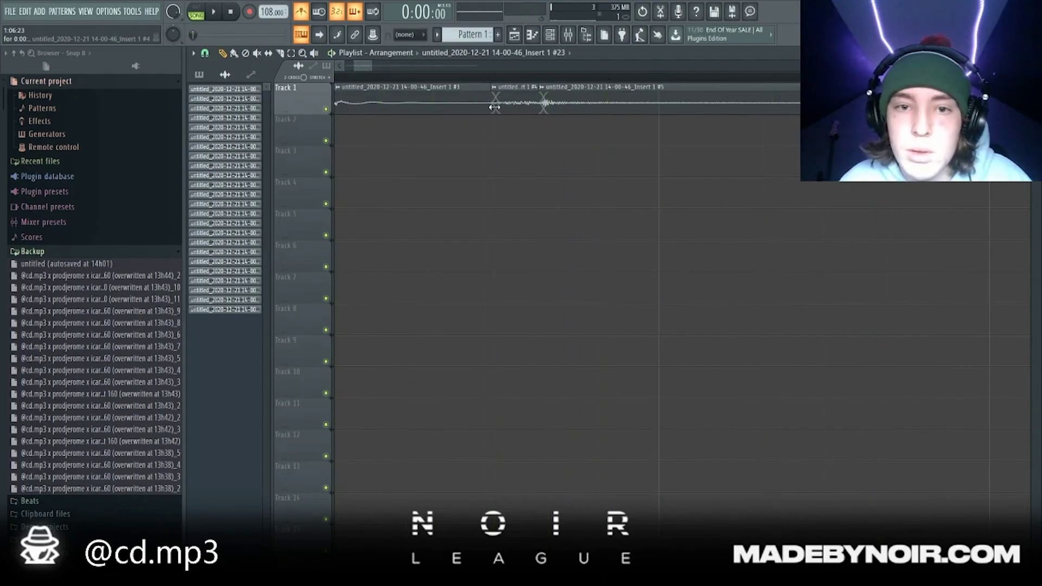
drag(534, 98, 516, 100)
key(space)
Move the cut between clips #15 and #16 earlier, ending the phrase around bar 5.
scroll(504, 108, down, 3)
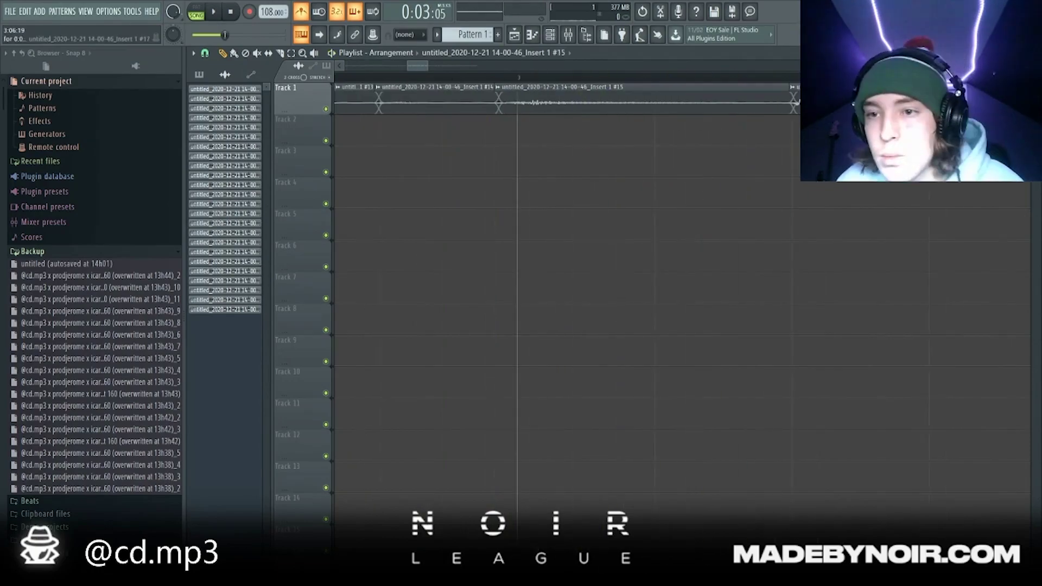
scroll(937, 175, down, 5)
scroll(939, 183, down, 2)
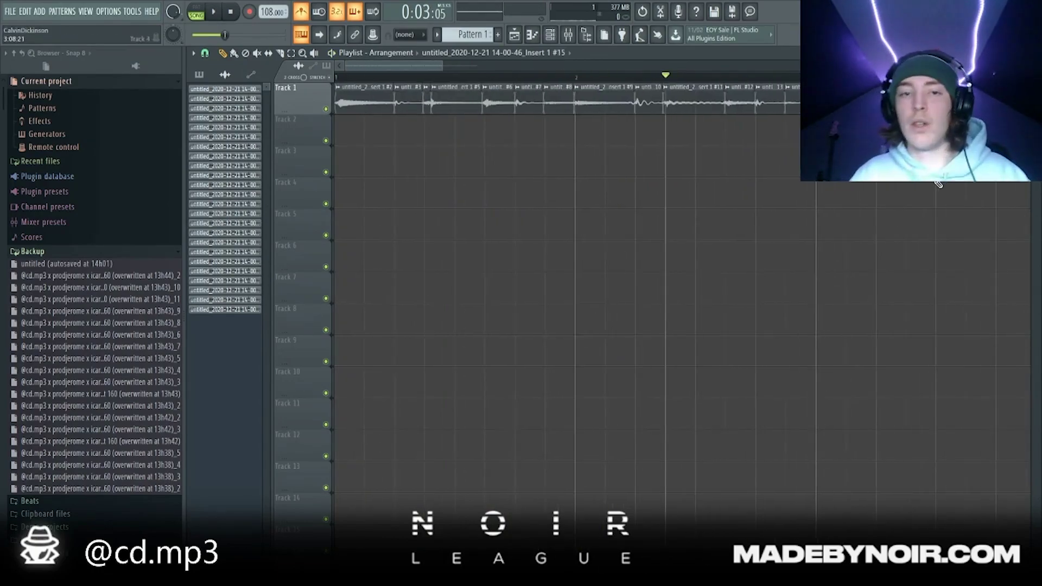
scroll(705, 140, up, 3)
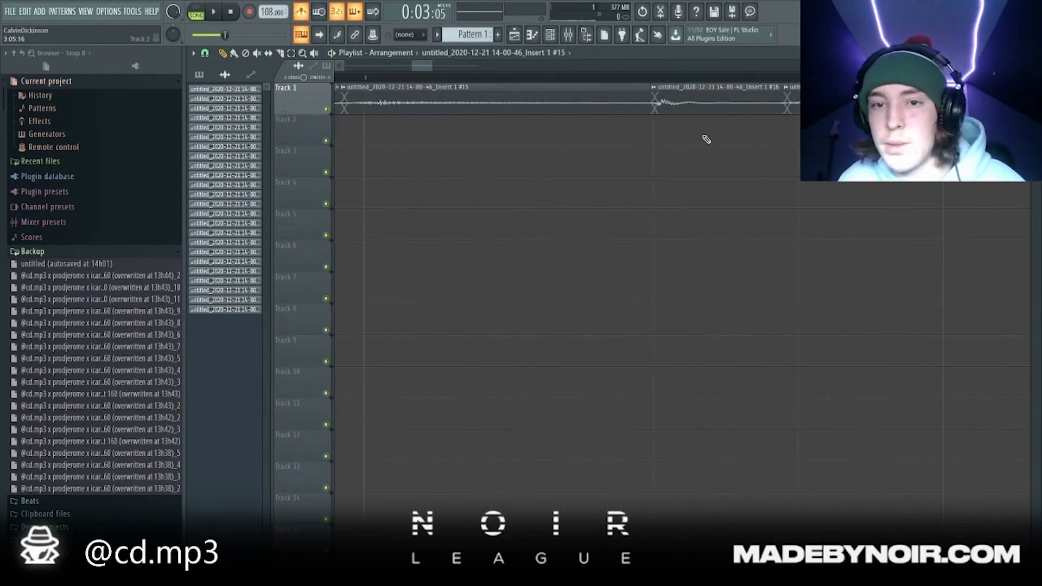
scroll(693, 153, up, 2)
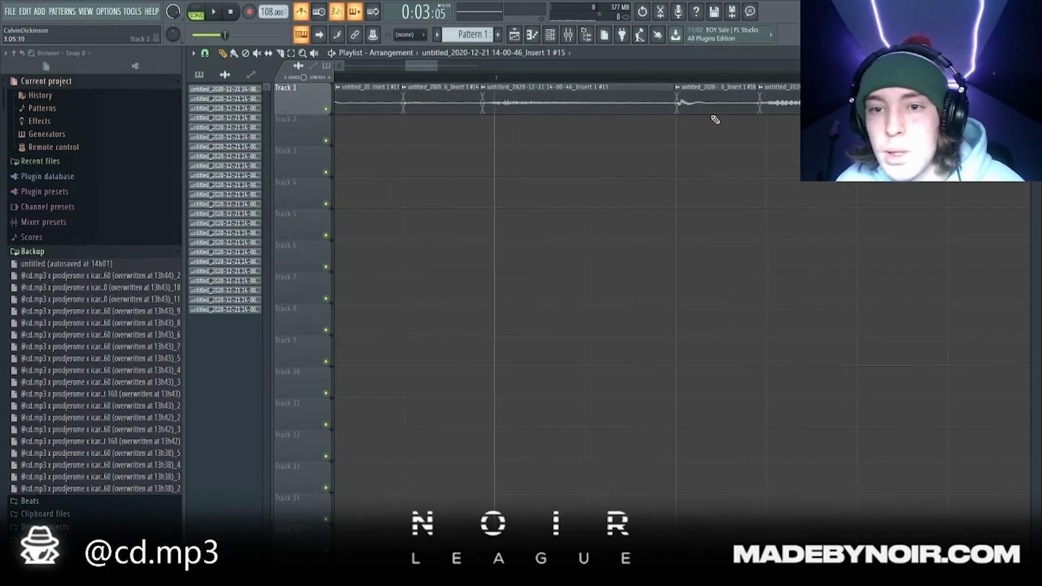
click(677, 111)
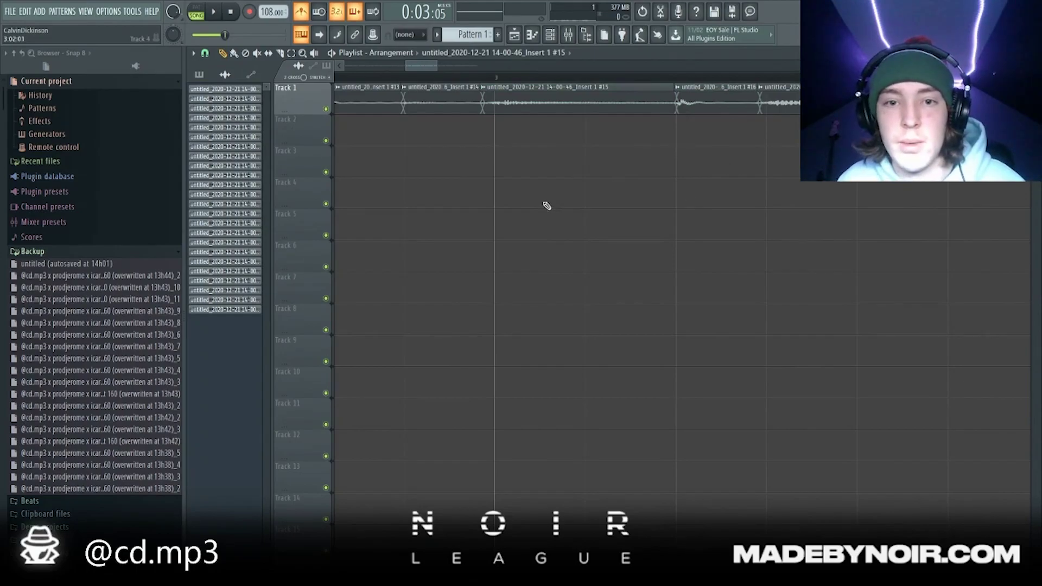
scroll(627, 185, down, 2)
mouse_move(613, 107)
mouse_down()
mouse_move(594, 108)
mouse_move(603, 116)
mouse_up()
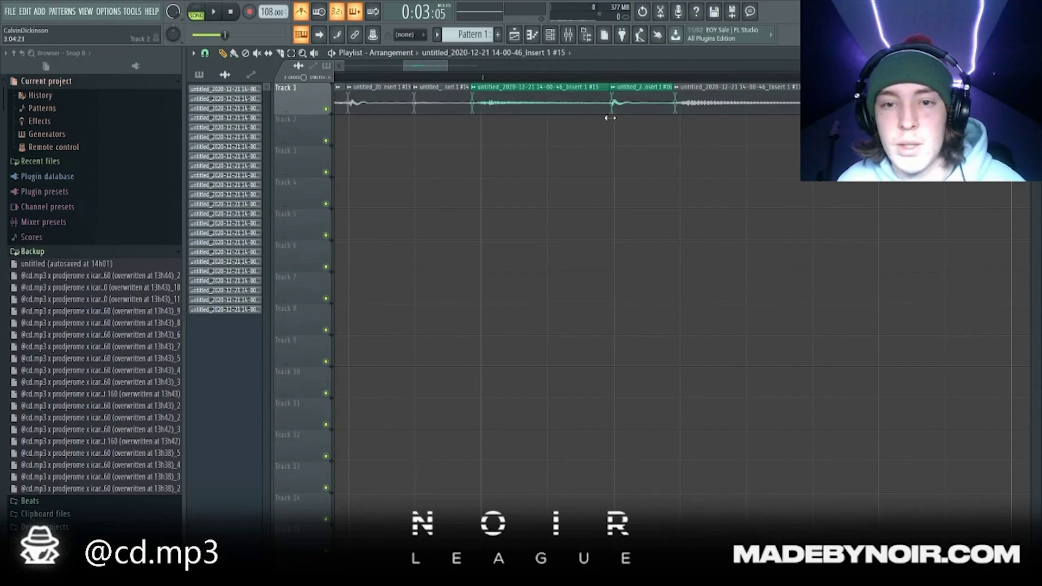
scroll(646, 151, up, 2)
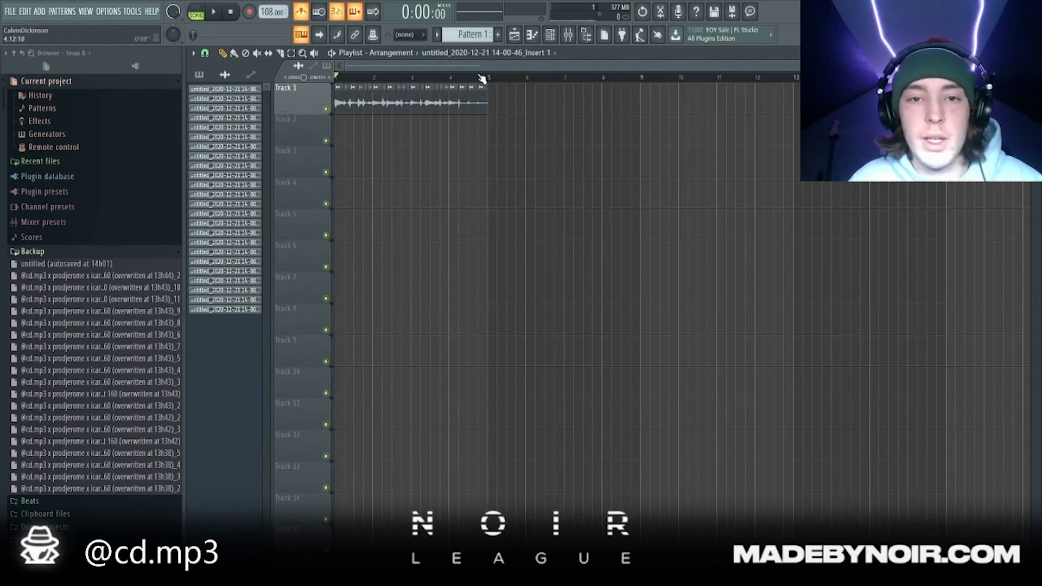
Render Track 1's chopped clips into one audio clip placed on Track 2 at bar 1.
scroll(498, 99, up, 2)
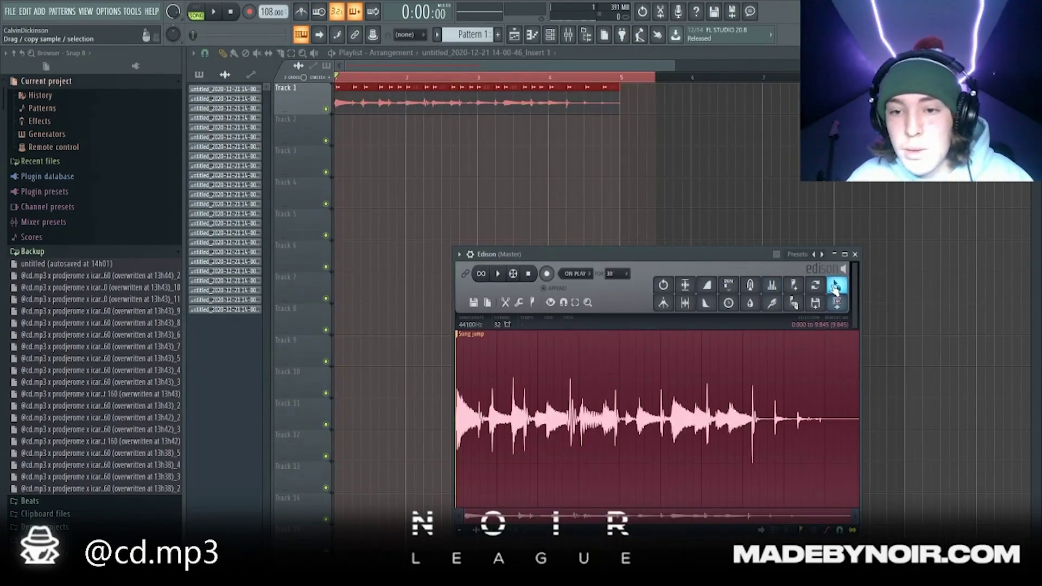
drag(836, 288, 375, 130)
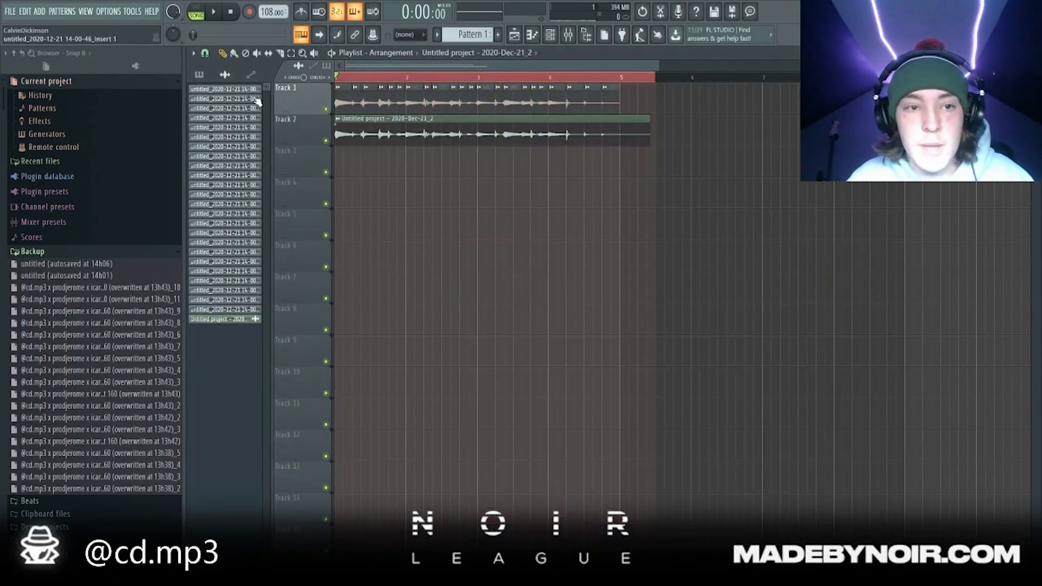
click(395, 208)
right_click(396, 208)
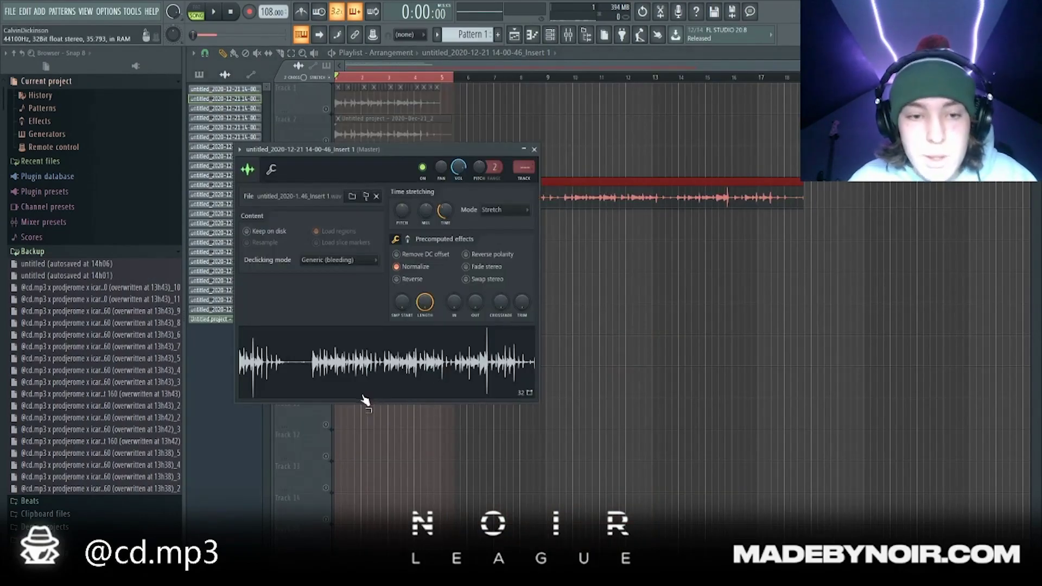
Normalize the raw vocal recording in Edison, leaving it as a clip on Track 4 up to bar 17.
click(418, 393)
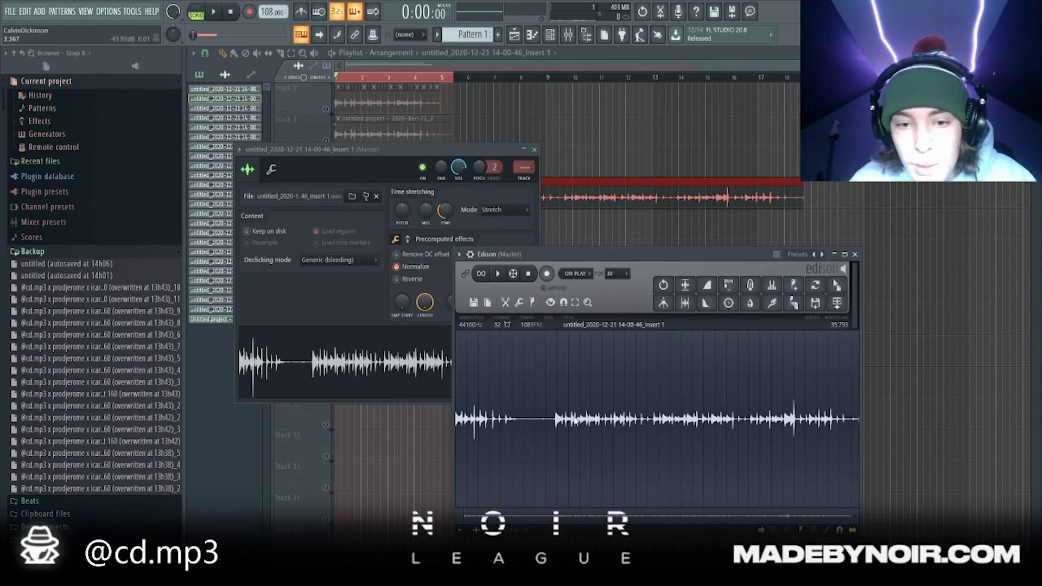
key(ctrl+n)
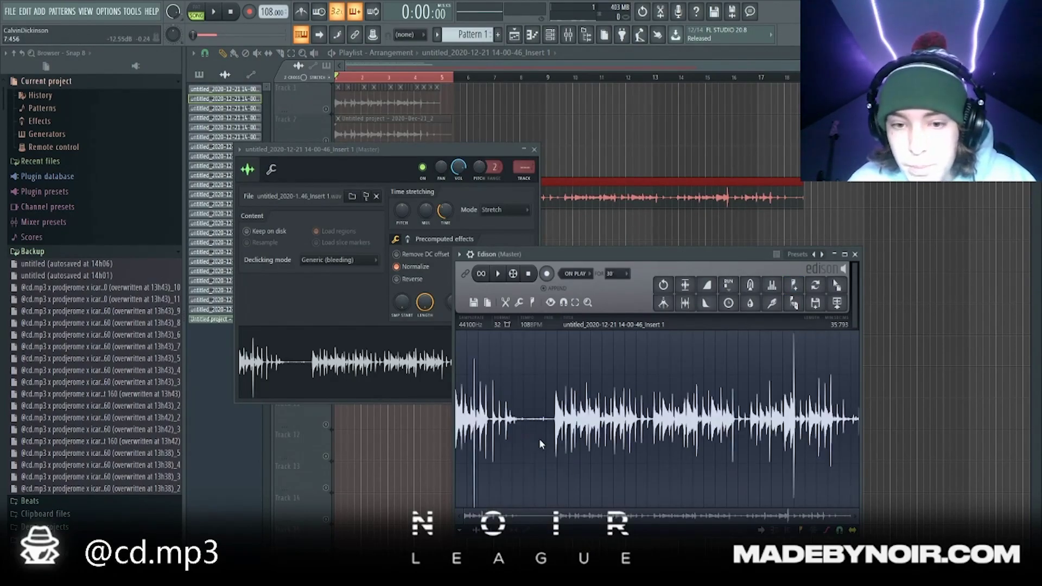
scroll(537, 438, up, 3)
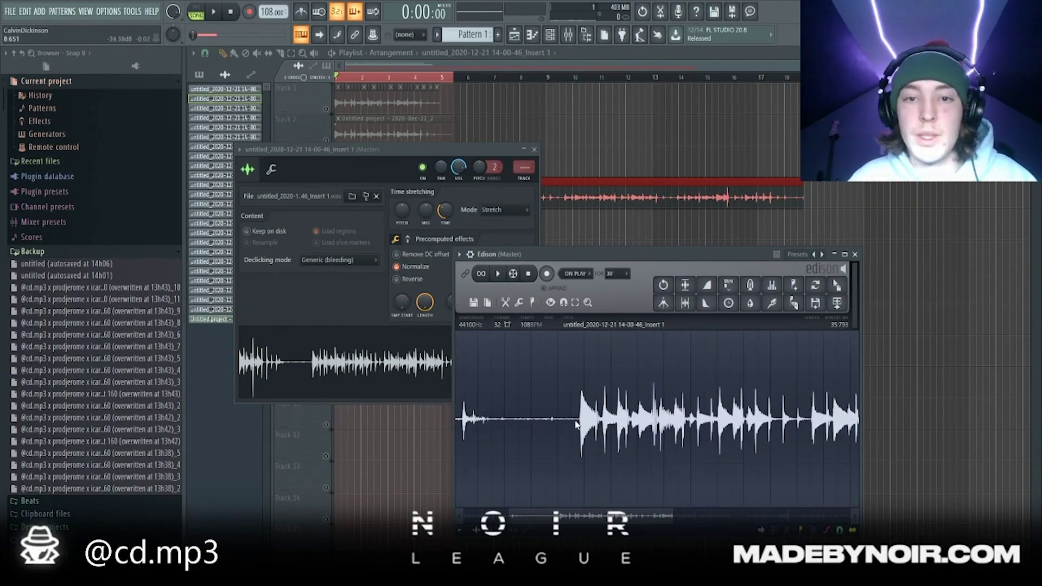
click(567, 34)
click(514, 34)
click(660, 11)
scroll(535, 451, up, 3)
drag(486, 421, 706, 420)
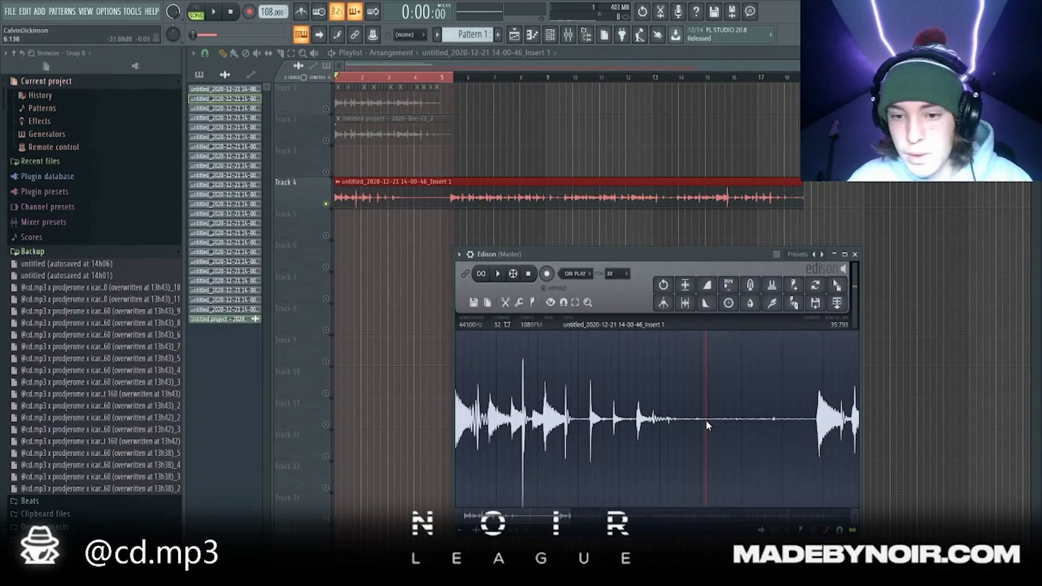
scroll(712, 411, up, 2)
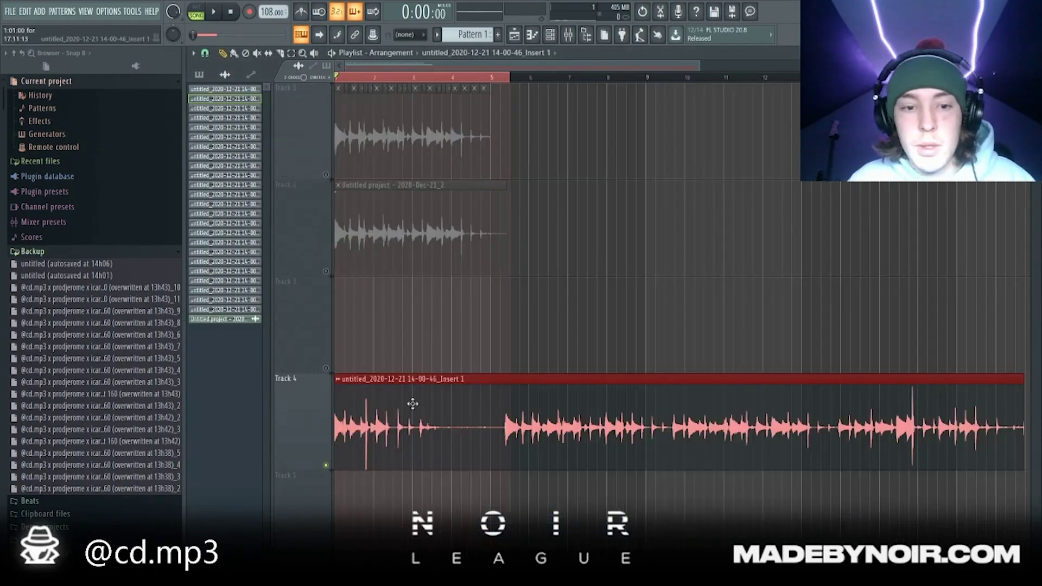
Delete the raw vocal clip on Track 4 and load Track 2's clip into Edison.
scroll(380, 388, down, 1)
right_click(373, 388)
double_click(344, 251)
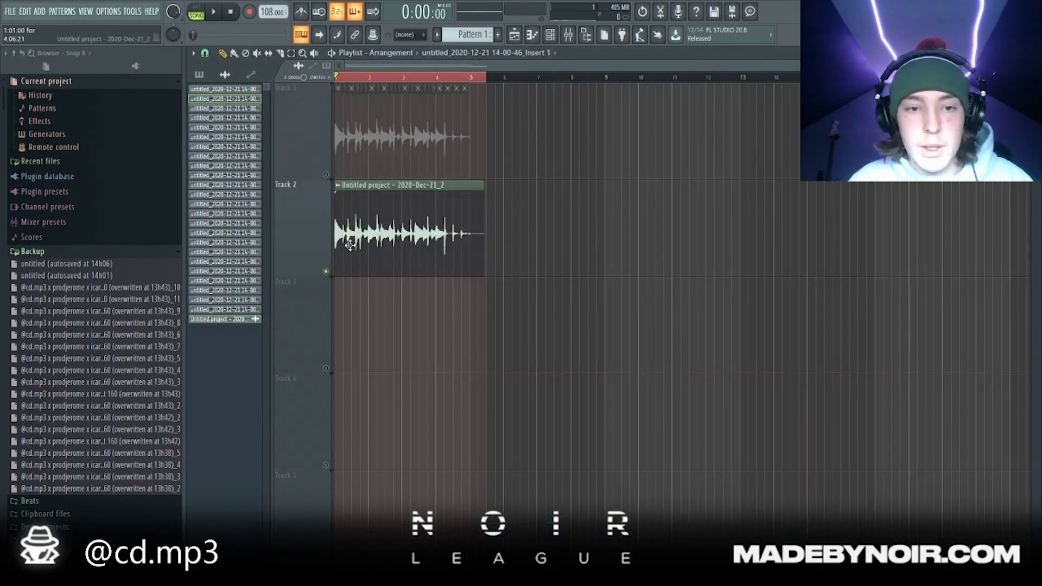
double_click(460, 377)
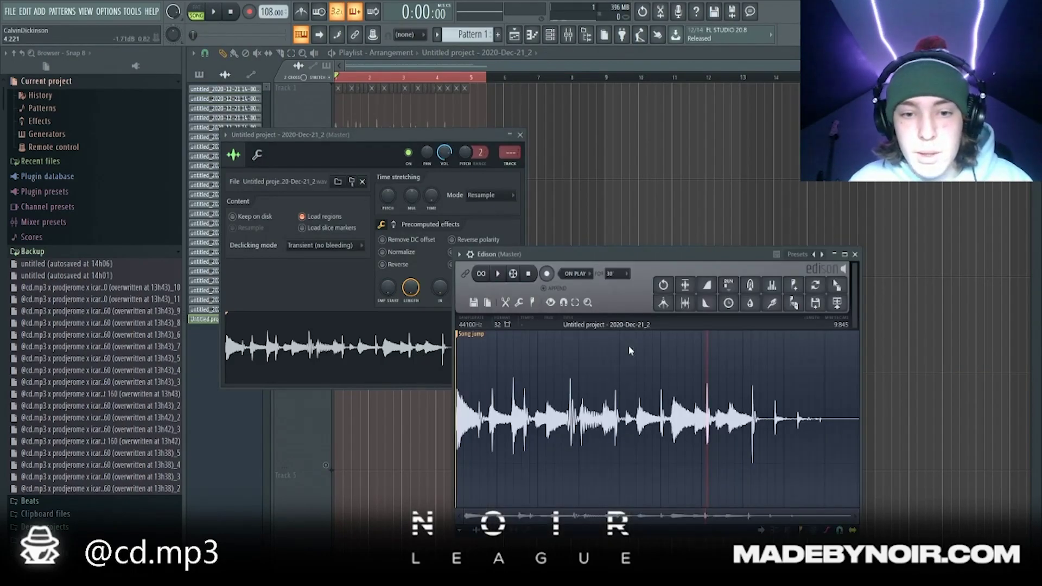
key(ctrl+a)
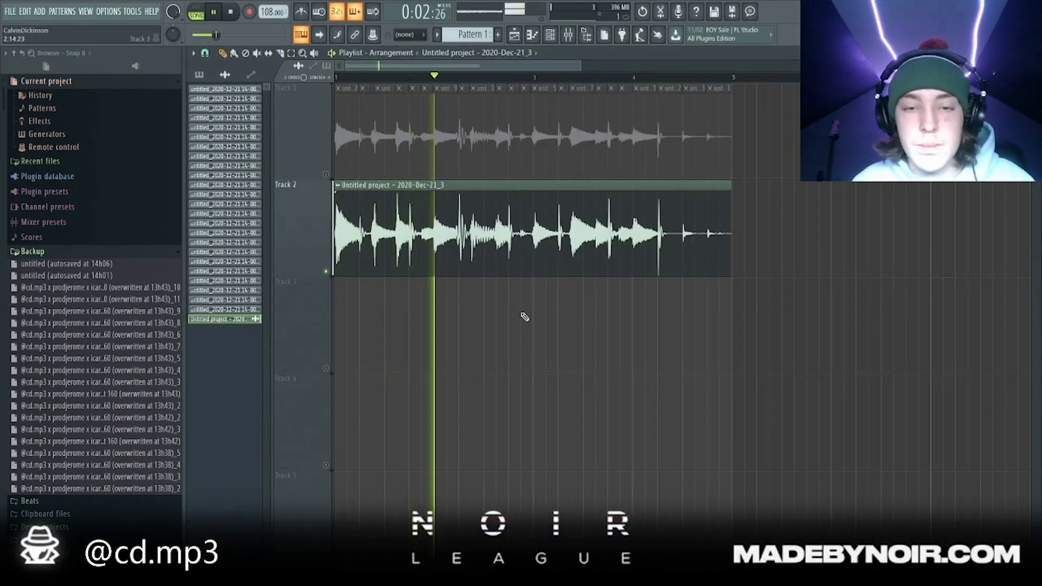
scroll(589, 346, down, 3)
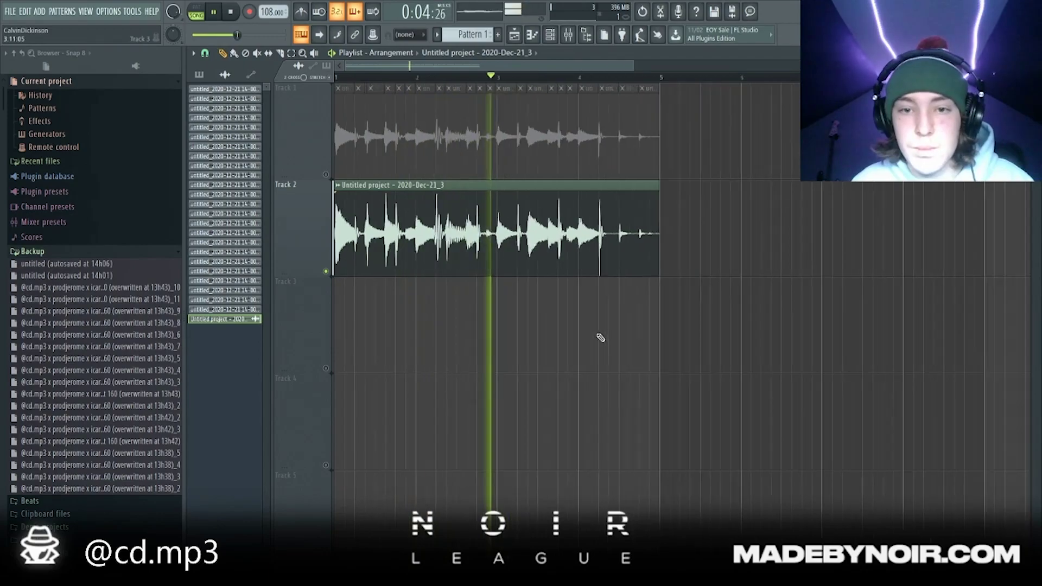
Duplicate the Track 2 clip with Ctrl+B so a copy starts at bar 5, extending the loop to bar 9.
click(498, 244)
key(ctrl+b)
ctrl+click(554, 359)
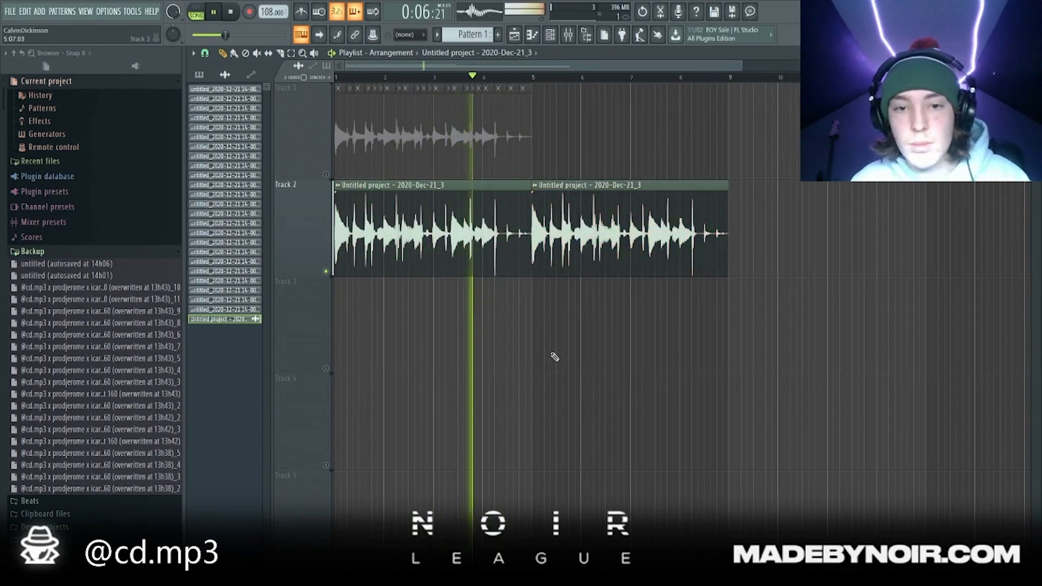
scroll(554, 357, down, 2)
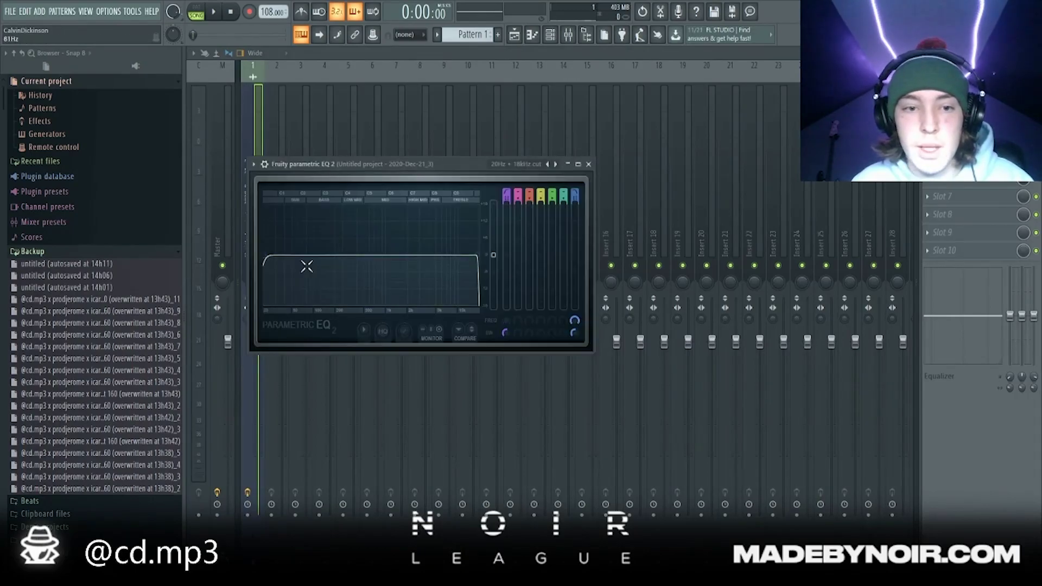
Set the EQ low cut to about 79 Hz and add a second Parametric EQ 2 cutting slightly at 315 Hz.
drag(271, 255, 305, 255)
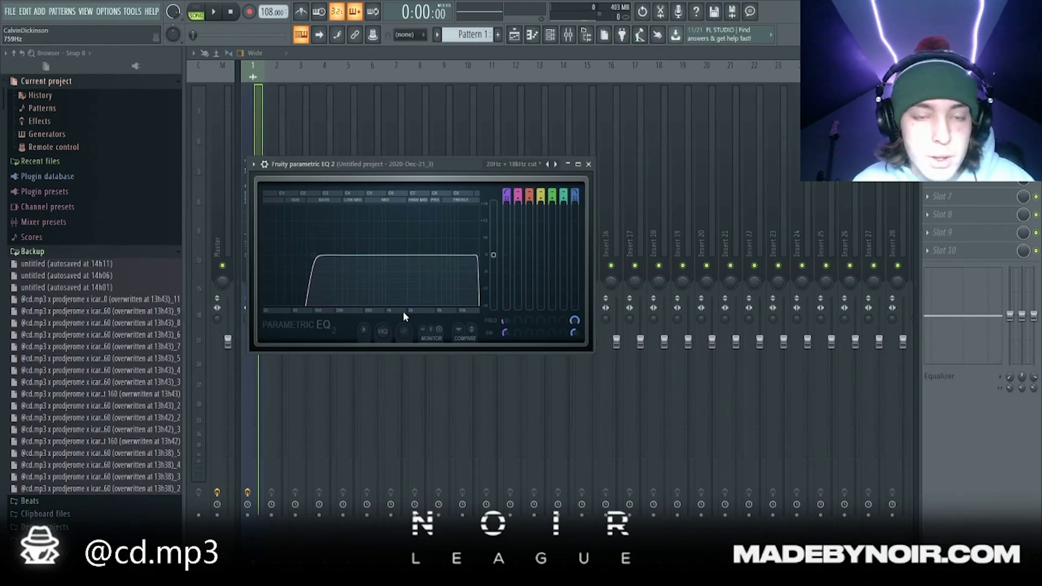
click(927, 107)
click(795, 503)
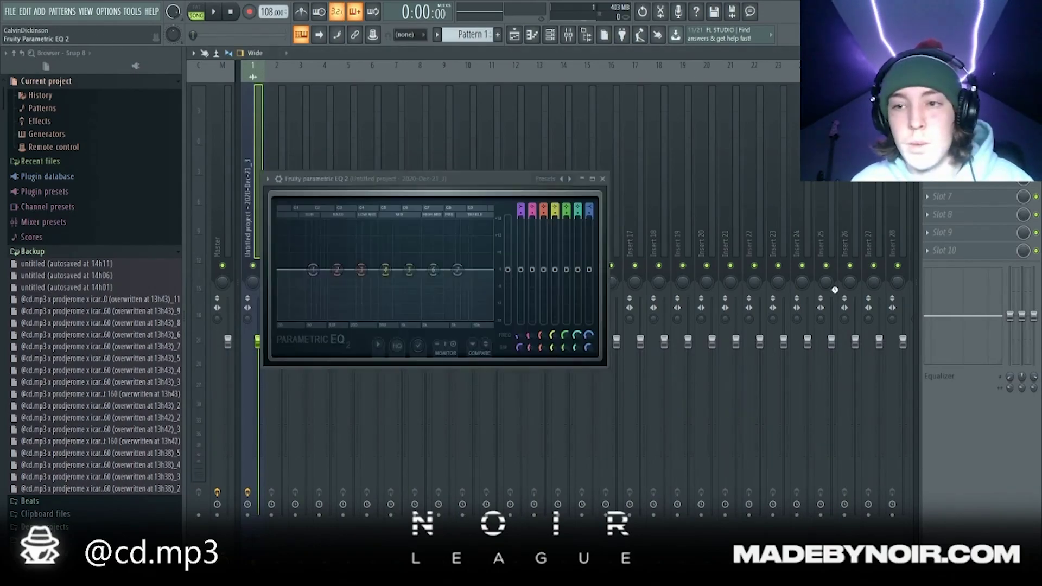
key(space)
mouse_move(361, 270)
mouse_down()
mouse_move(360, 223)
mouse_move(360, 283)
mouse_move(355, 275)
mouse_up()
mouse_move(433, 270)
mouse_down()
mouse_move(428, 239)
mouse_move(440, 269)
mouse_move(492, 273)
mouse_move(428, 269)
mouse_move(471, 226)
mouse_move(466, 269)
mouse_move(444, 269)
mouse_up()
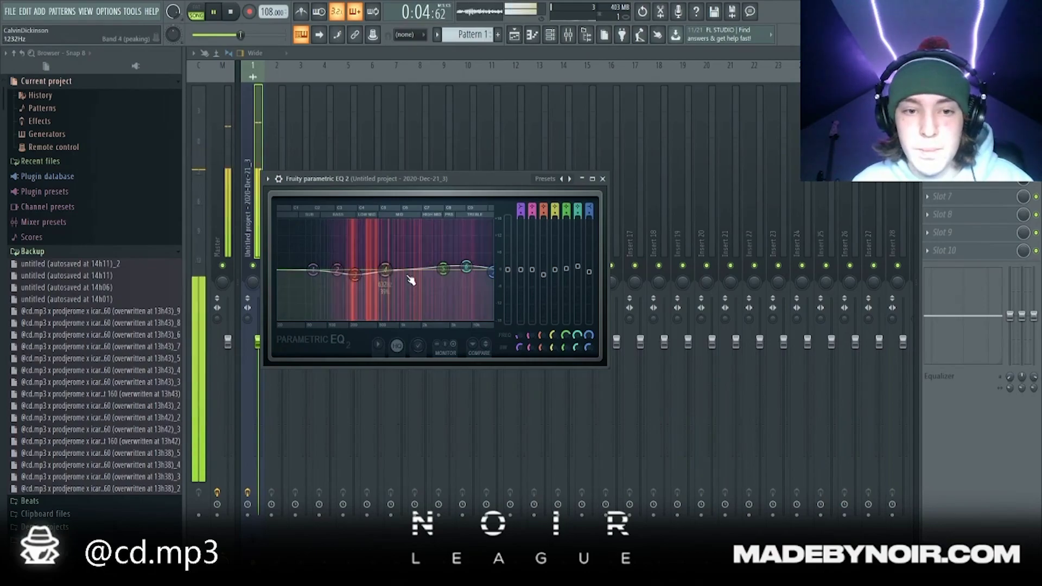
drag(355, 274, 394, 273)
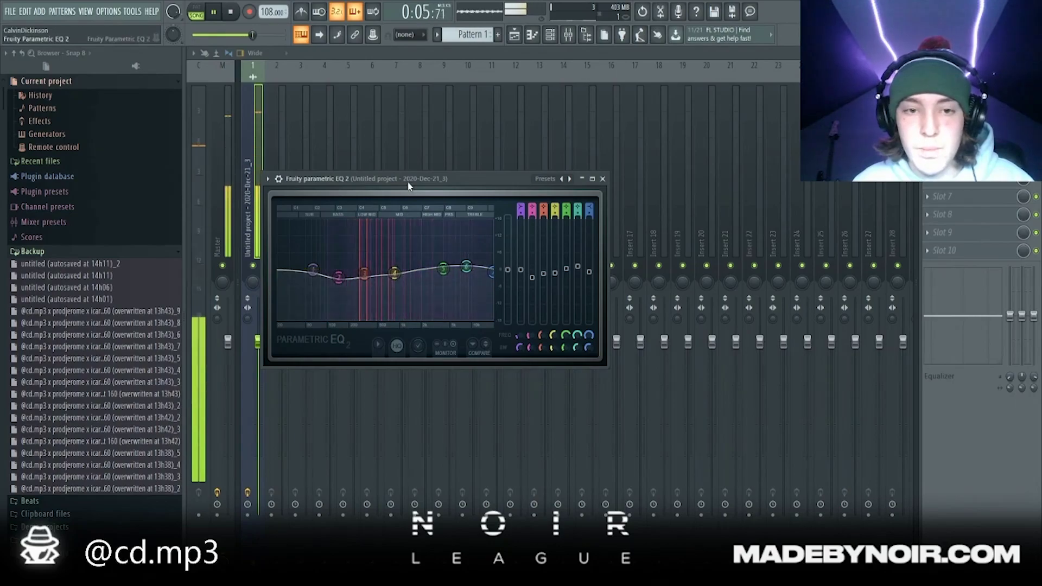
Load ValhallaVintageVerb into the third insert slot.
drag(408, 180, 632, 294)
key(space)
click(927, 124)
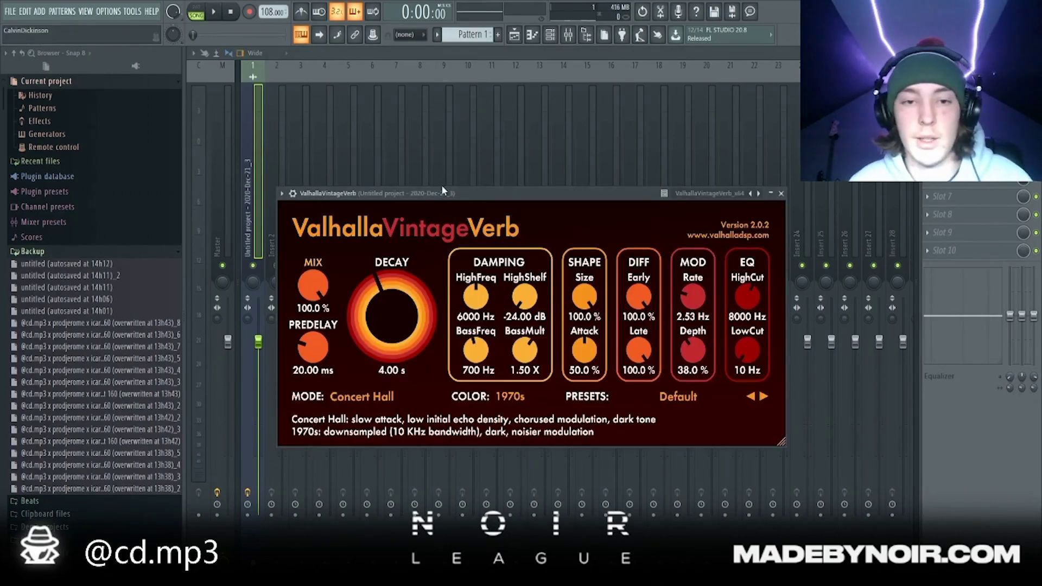
Shorten the reverb decay to 0.88 s, lower the mix to 10.8% and raise the low cut.
drag(442, 191, 538, 206)
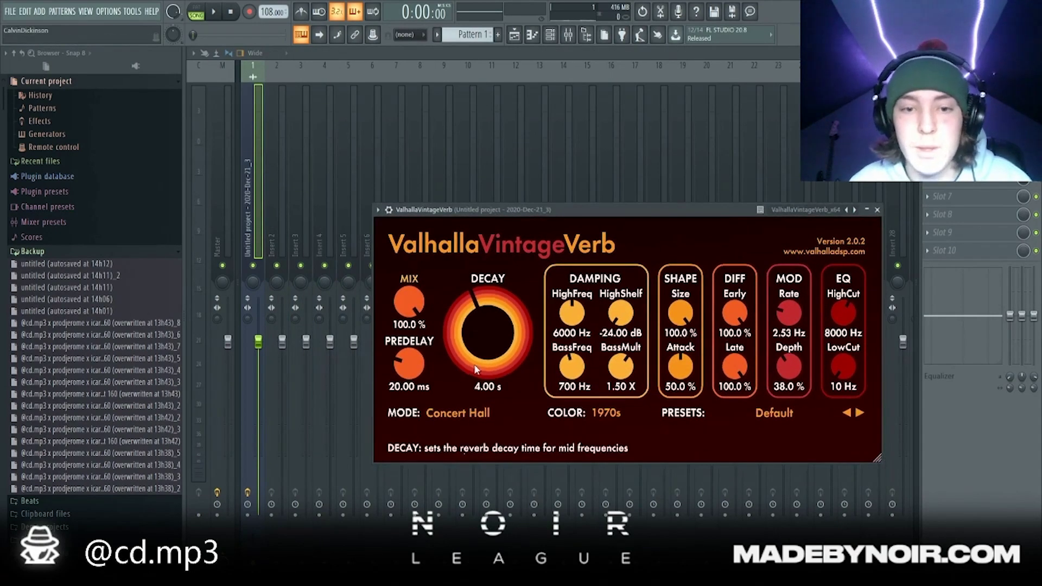
drag(478, 369, 478, 372)
drag(419, 303, 420, 366)
drag(428, 409, 428, 424)
drag(836, 377, 836, 369)
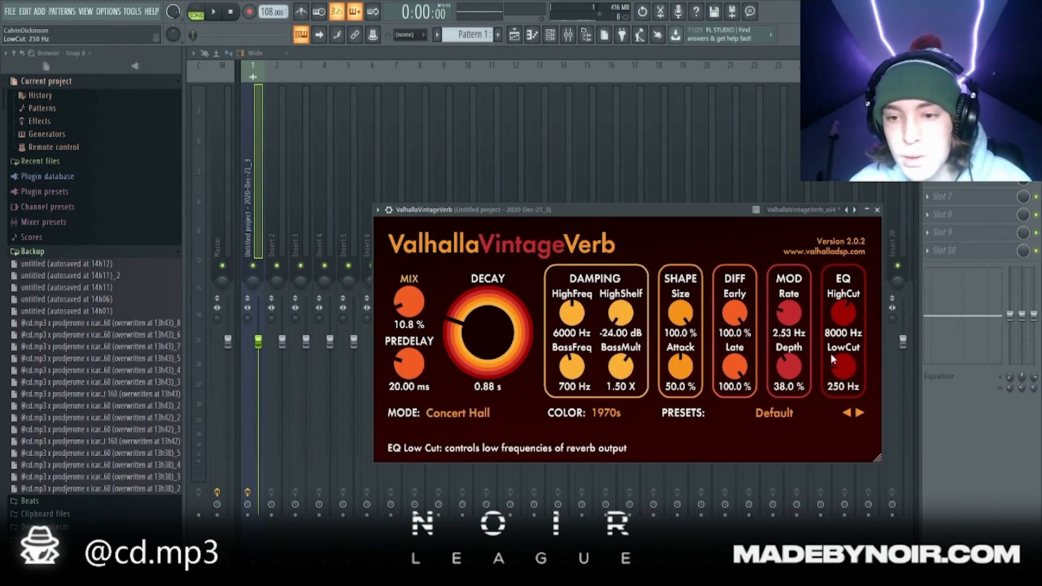
scroll(833, 358, up, 1)
During playback, set the reverb predelay to about 5.92 ms and the mix to 6.8%.
key(space)
scroll(418, 312, down, 1)
scroll(417, 315, down, 2)
scroll(480, 334, down, 2)
drag(423, 359, 388, 445)
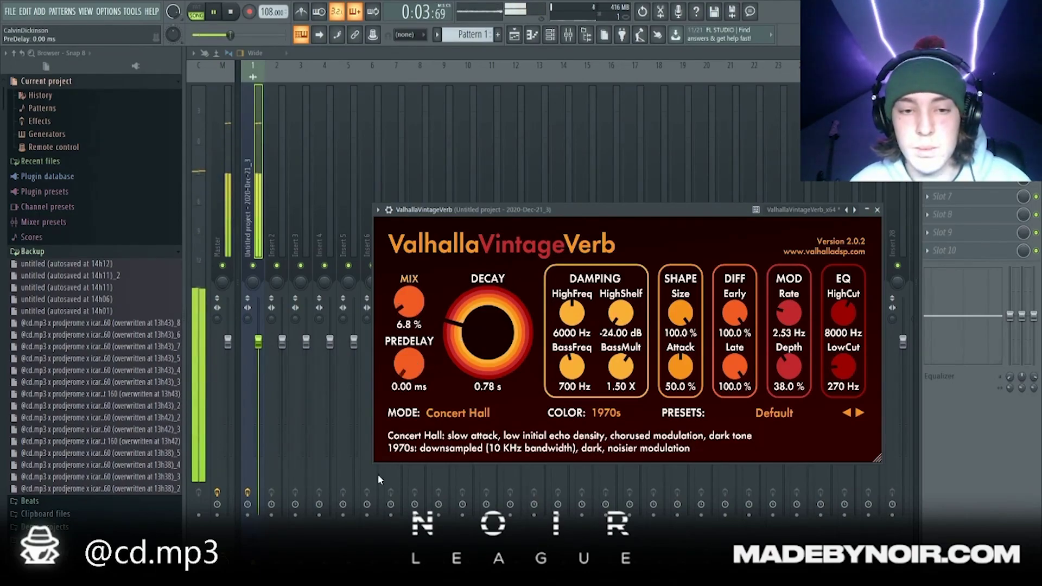
drag(401, 369, 398, 361)
scroll(397, 359, up, 3)
scroll(403, 301, down, 2)
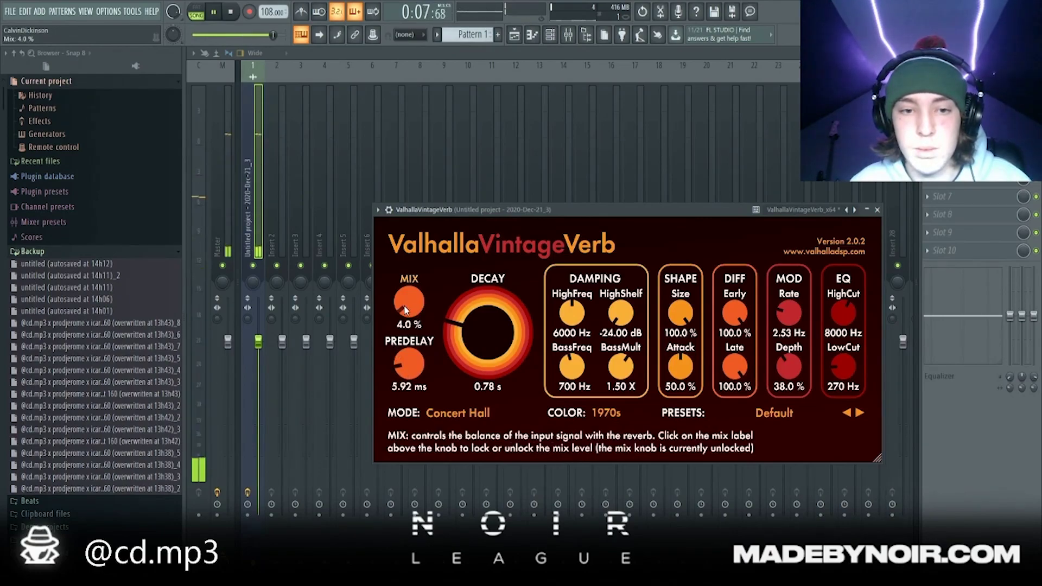
scroll(403, 305, down, 3)
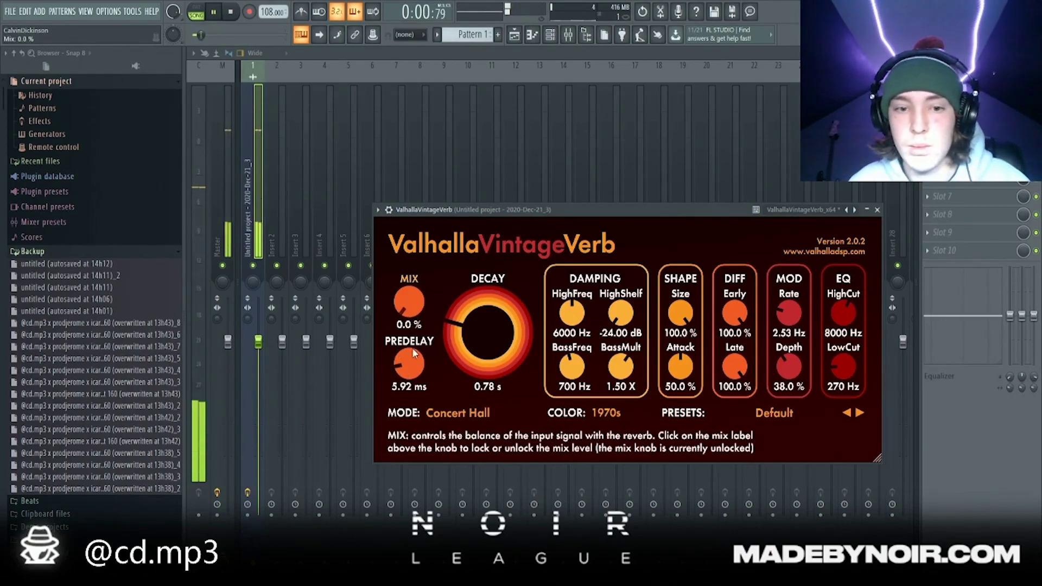
scroll(406, 297, up, 4)
drag(405, 295, 403, 289)
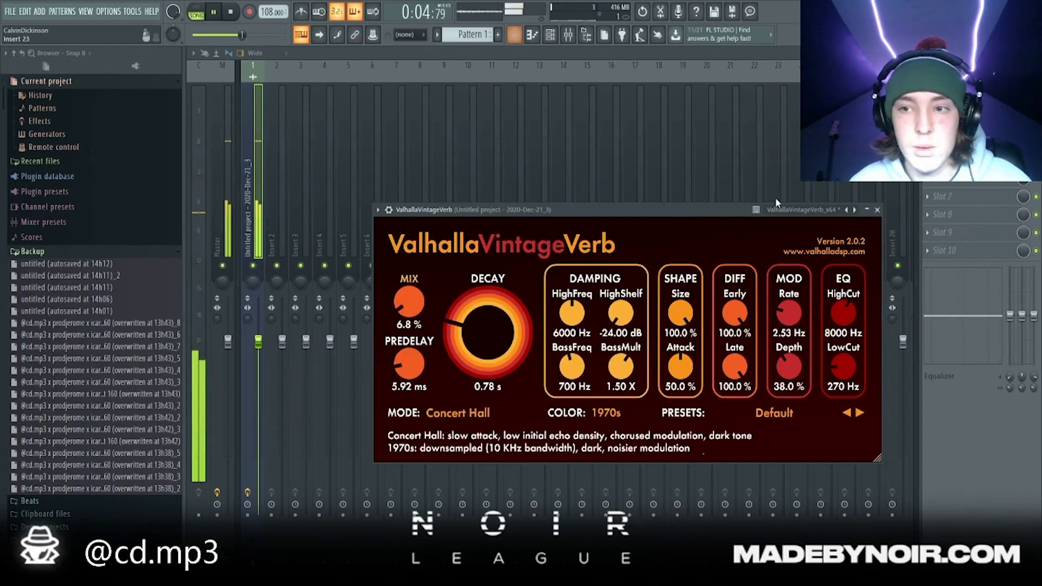
drag(250, 316, 249, 319)
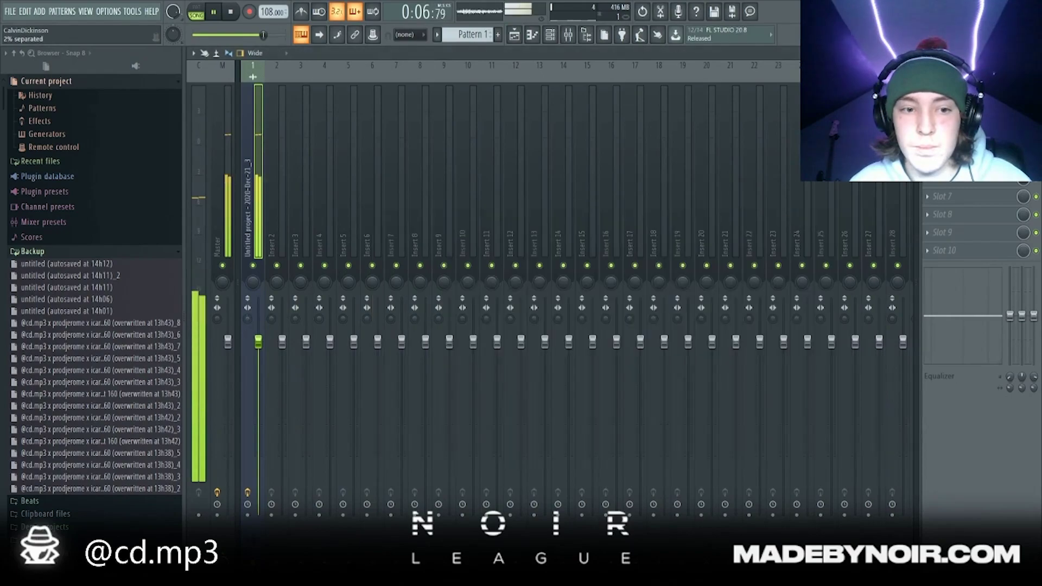
Copy the vocal clip from Track 2 onto Track 3 and make it a unique copy.
key(space)
click(520, 35)
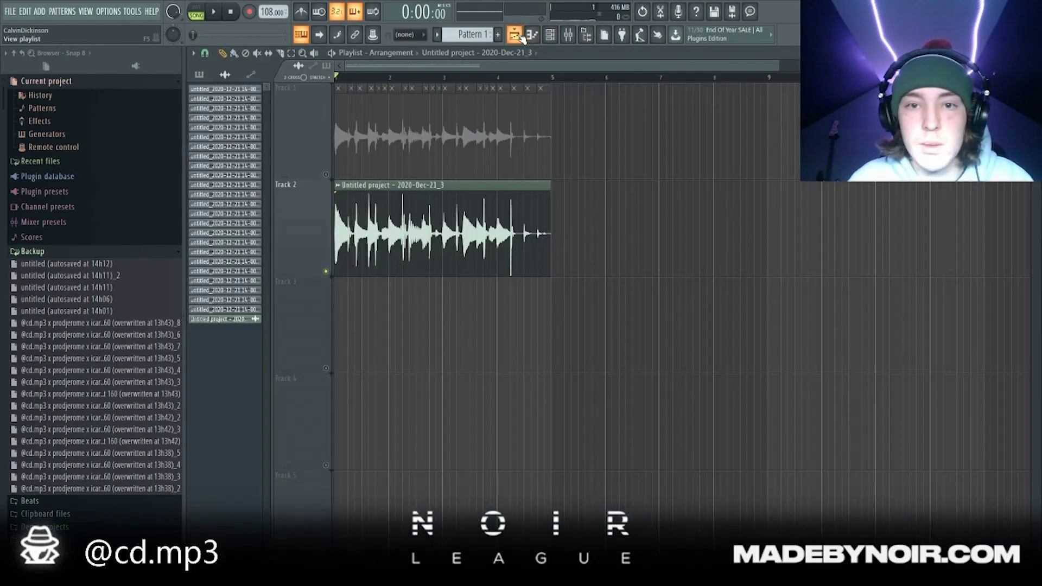
drag(417, 240, 415, 351)
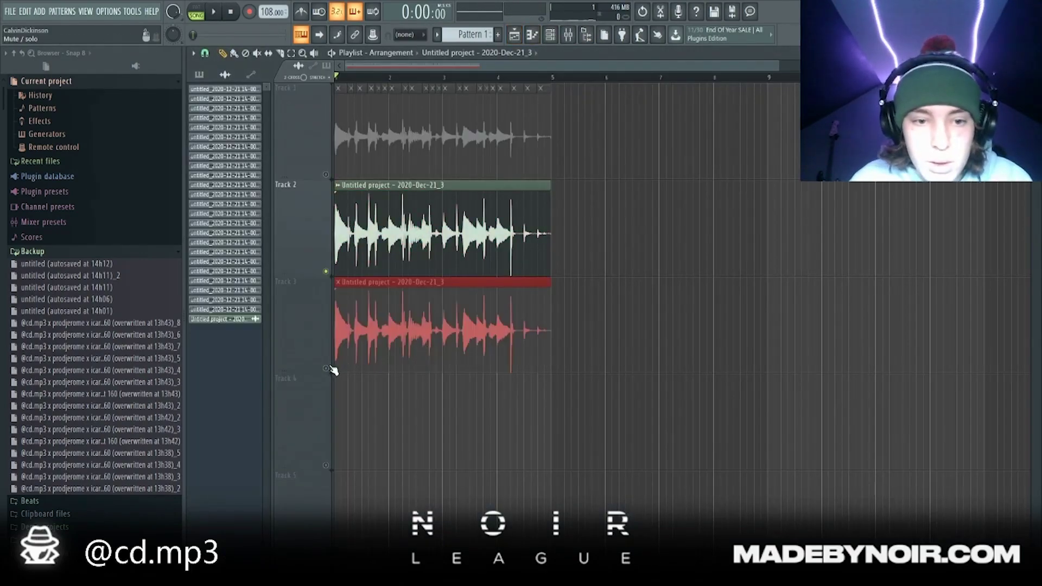
double_click(333, 370)
drag(461, 140, 851, 289)
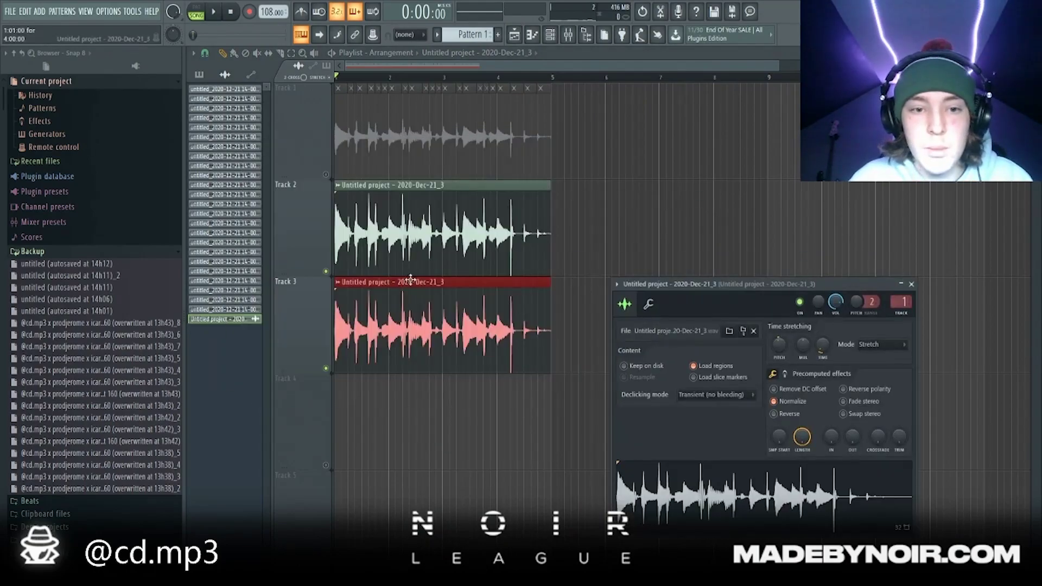
click(339, 282)
click(390, 328)
Route the Track 3 clip to Insert 2 and audition the layered vocals.
double_click(399, 328)
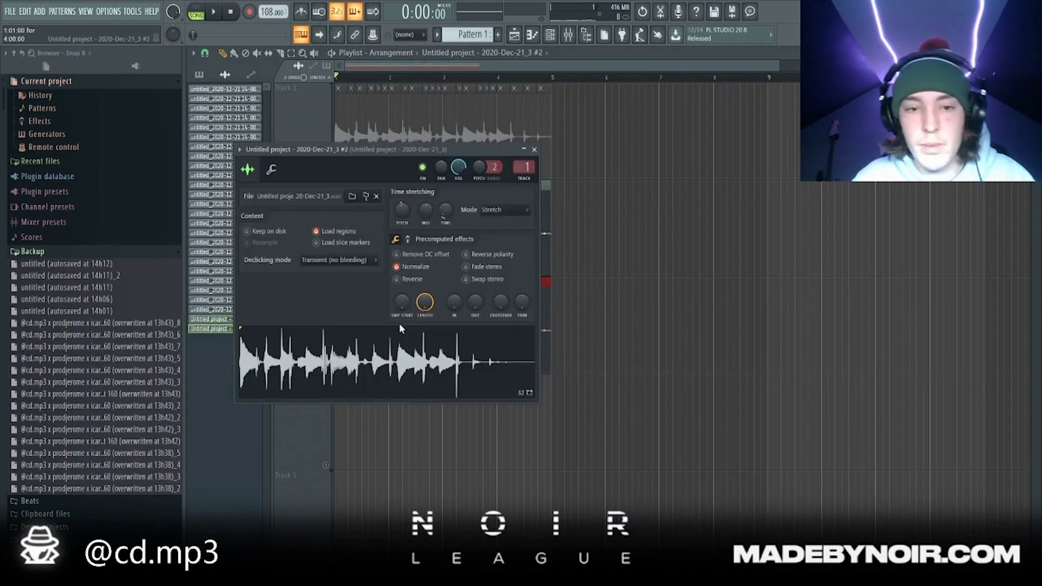
click(577, 31)
key(space)
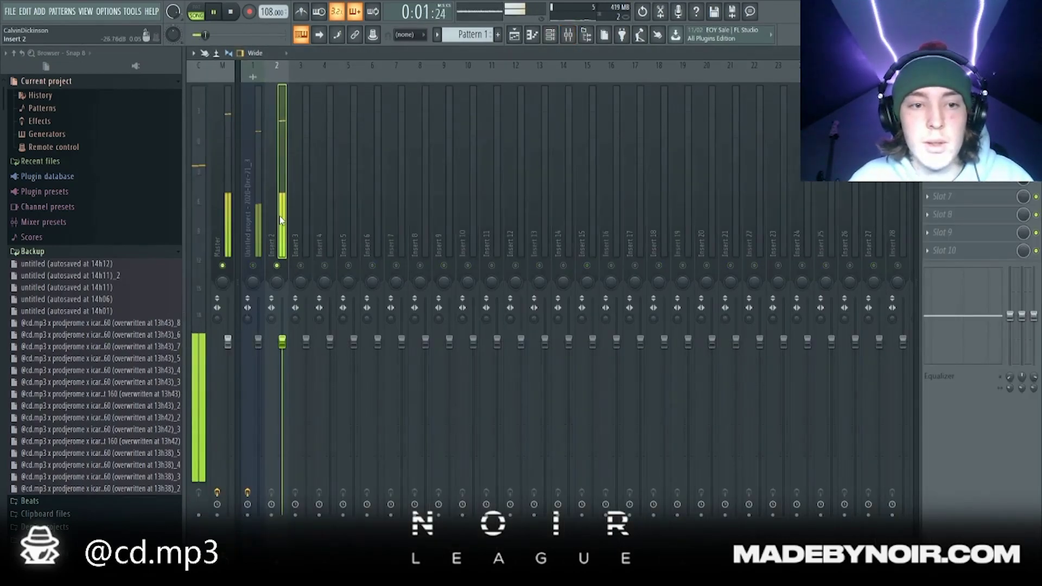
key(space)
Add Parametric EQ 2 with the 20Hz + 18kHz cut preset, raising the low cut and lowering the high cut toward 10 kHz.
click(803, 492)
click(583, 194)
drag(292, 284, 385, 283)
drag(504, 284, 496, 284)
drag(383, 284, 396, 284)
key(space)
drag(496, 284, 489, 285)
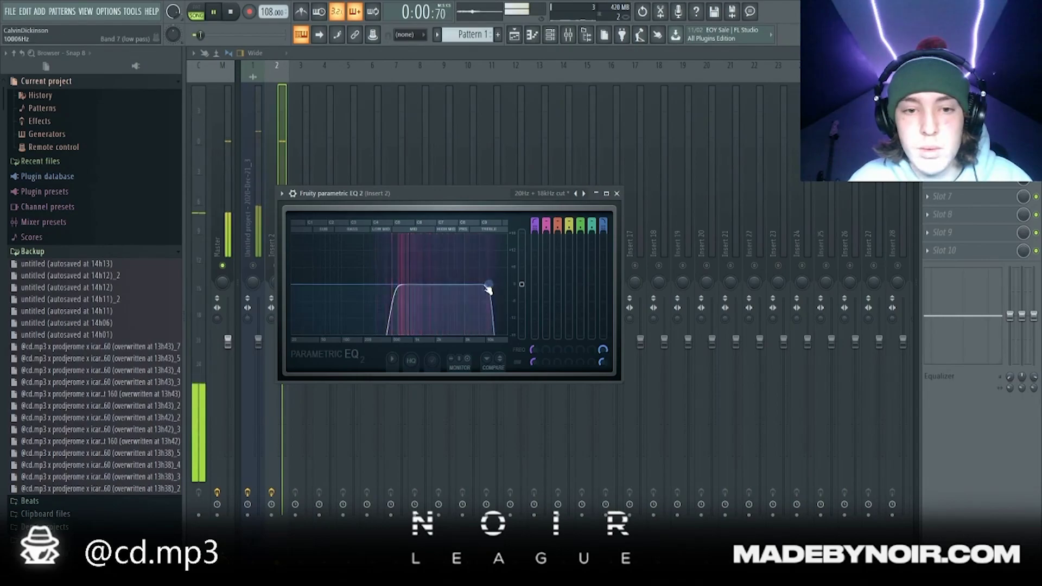
drag(397, 285, 403, 284)
key(space)
click(954, 89)
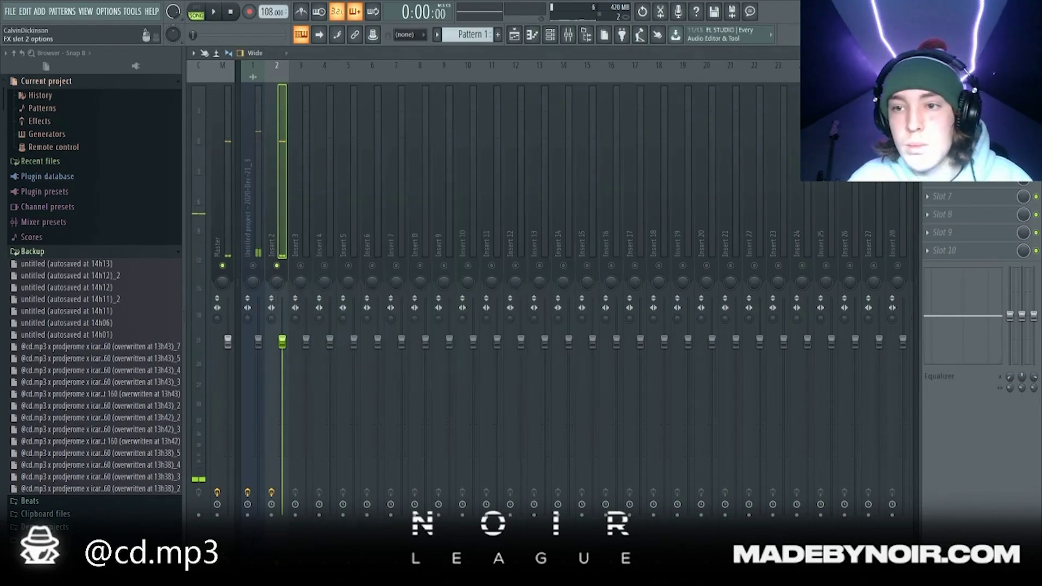
Add HalfTime and Fruity Chorus to Insert 2.
click(771, 328)
key(space)
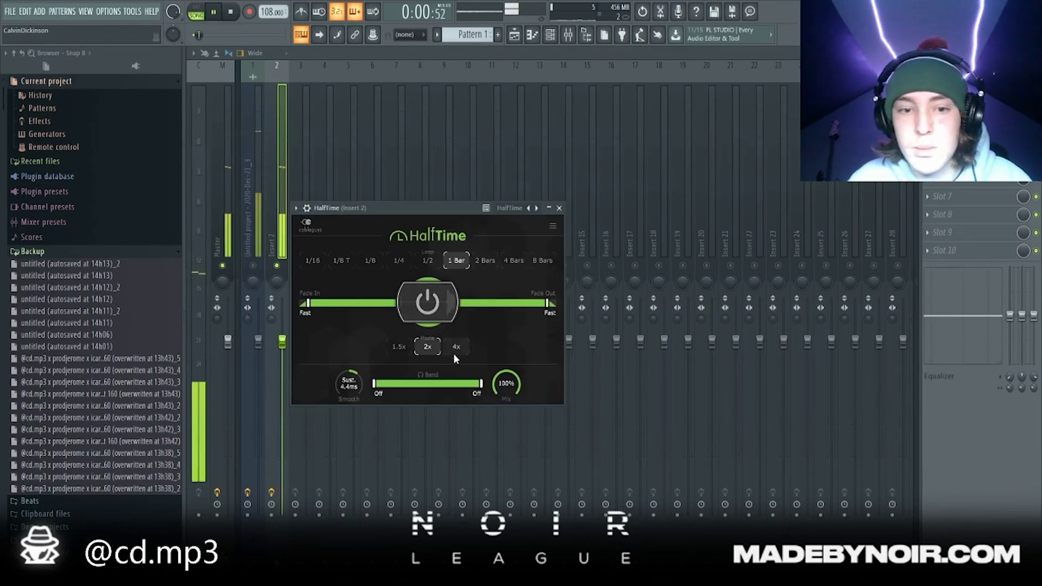
click(944, 106)
click(787, 524)
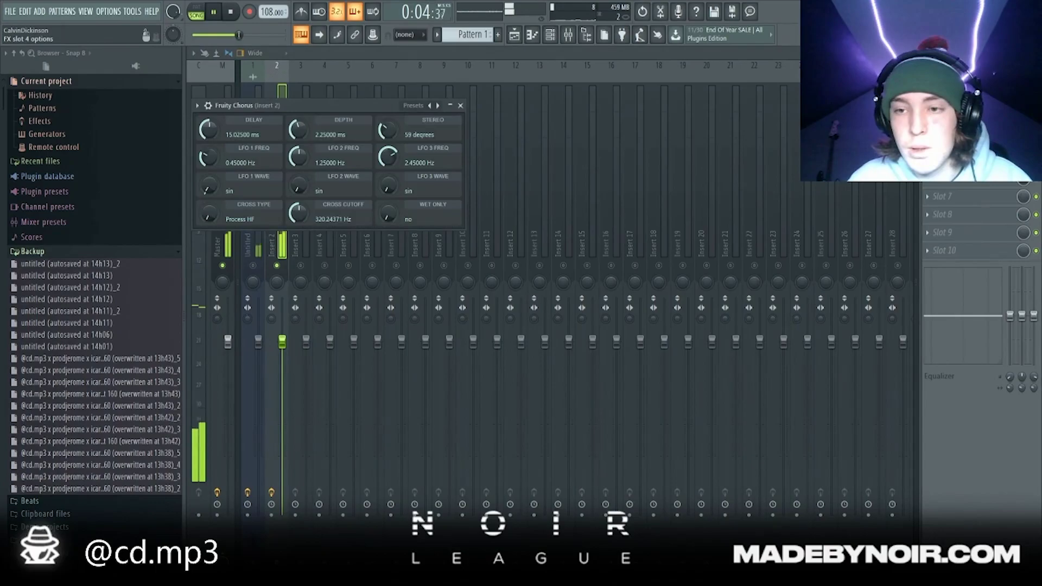
click(927, 143)
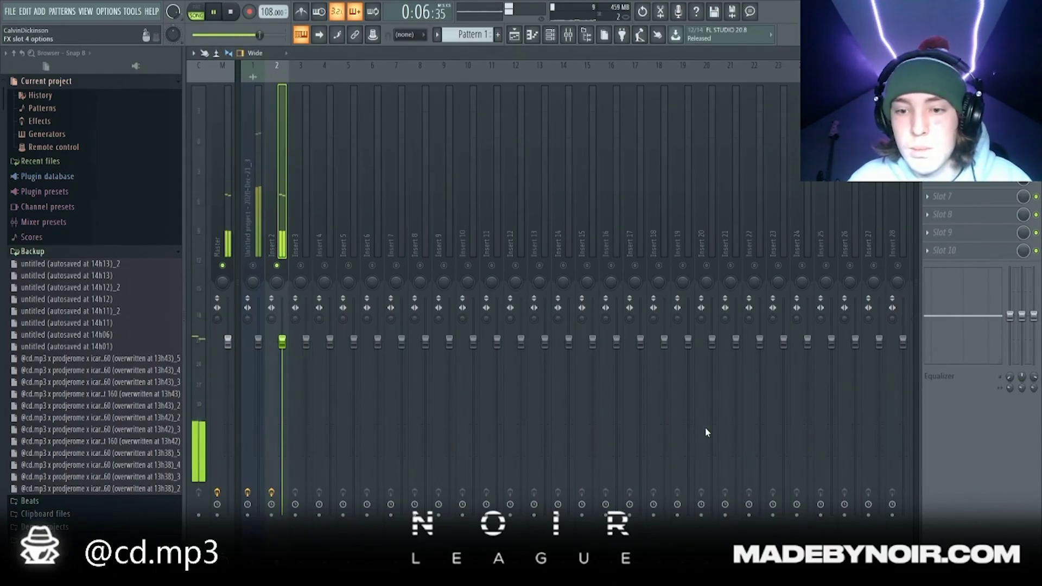
Shorten the reverb decay to 0.81 s, lower the mix to 55.6%, and raise the low cut to 190 Hz.
drag(328, 275, 296, 239)
drag(245, 206, 217, 278)
drag(677, 278, 677, 247)
drag(512, 120, 873, 289)
click(253, 265)
Lower the faders on Insert 2 and the first vocal insert.
drag(283, 344, 281, 386)
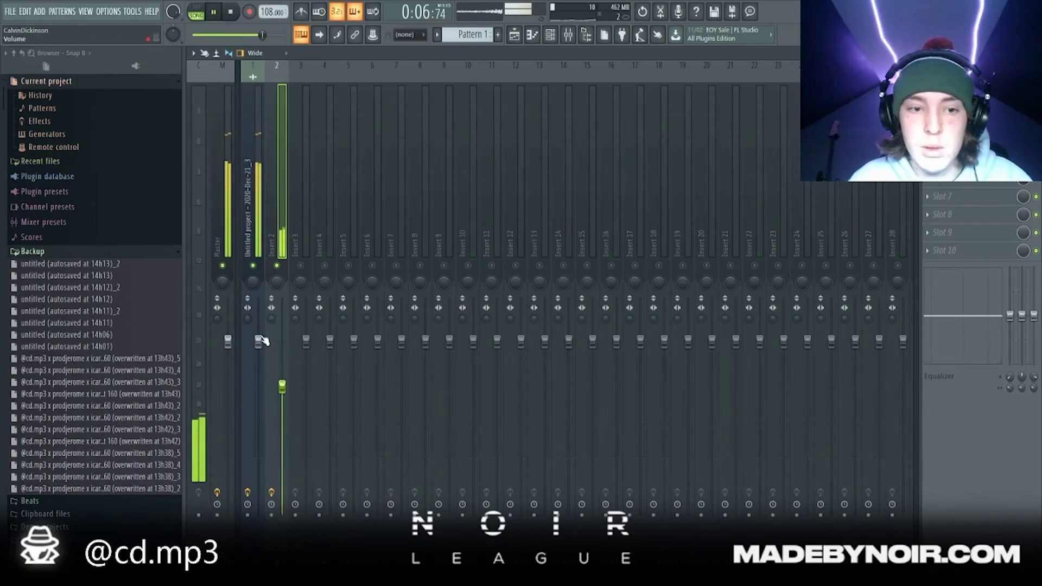
drag(259, 341, 259, 356)
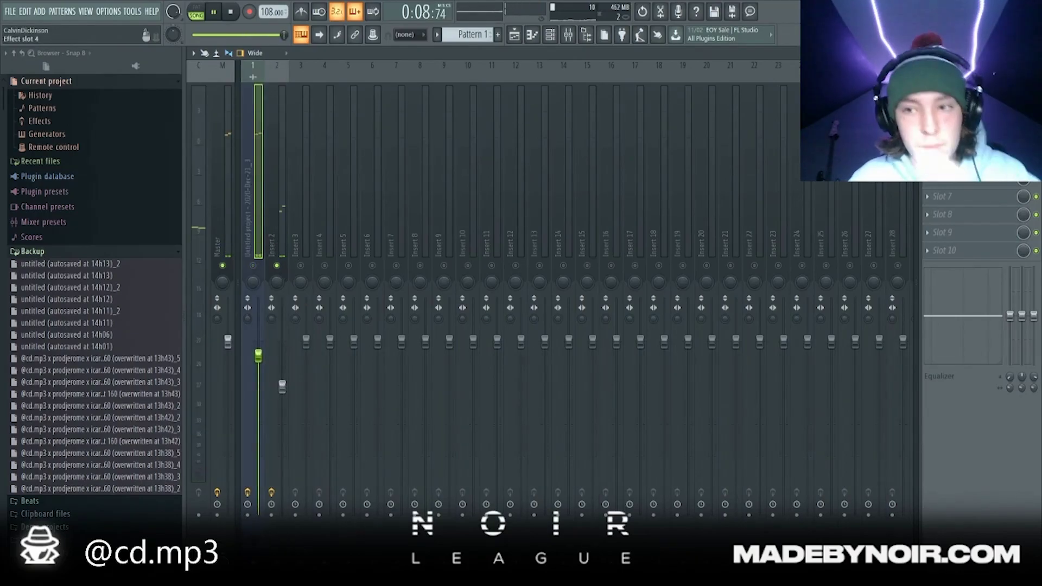
click(284, 239)
key(space)
Set HalfTime's loop length to 1/2 and settle Insert 2's volume at about 72%.
click(955, 89)
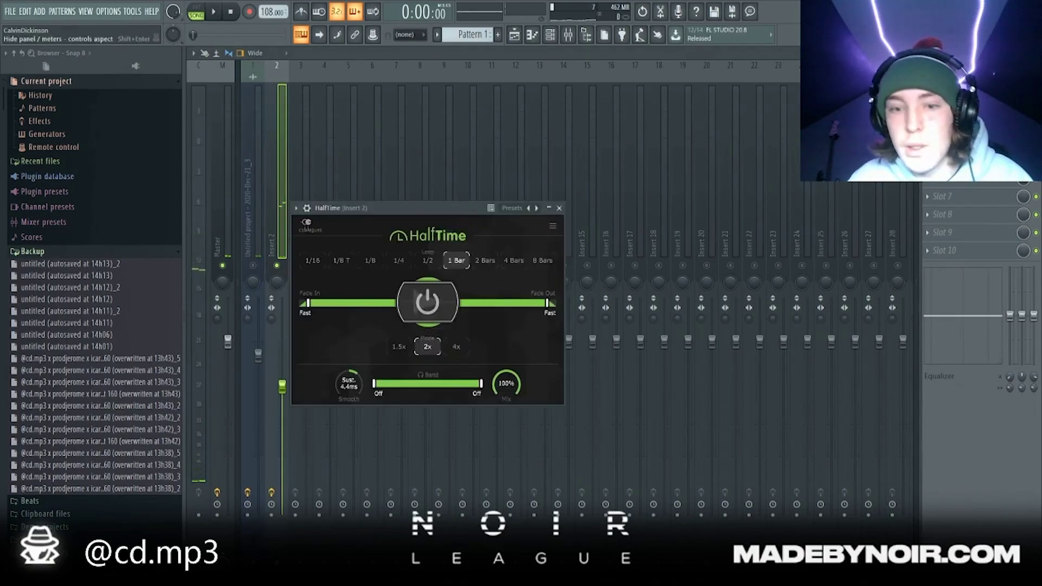
click(427, 263)
key(space)
click(253, 265)
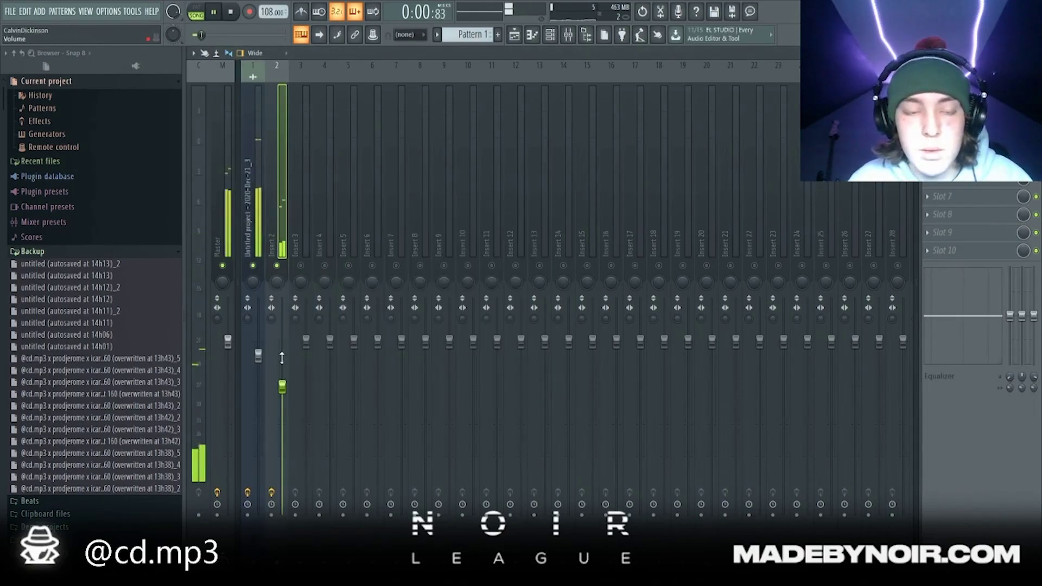
drag(281, 387, 282, 408)
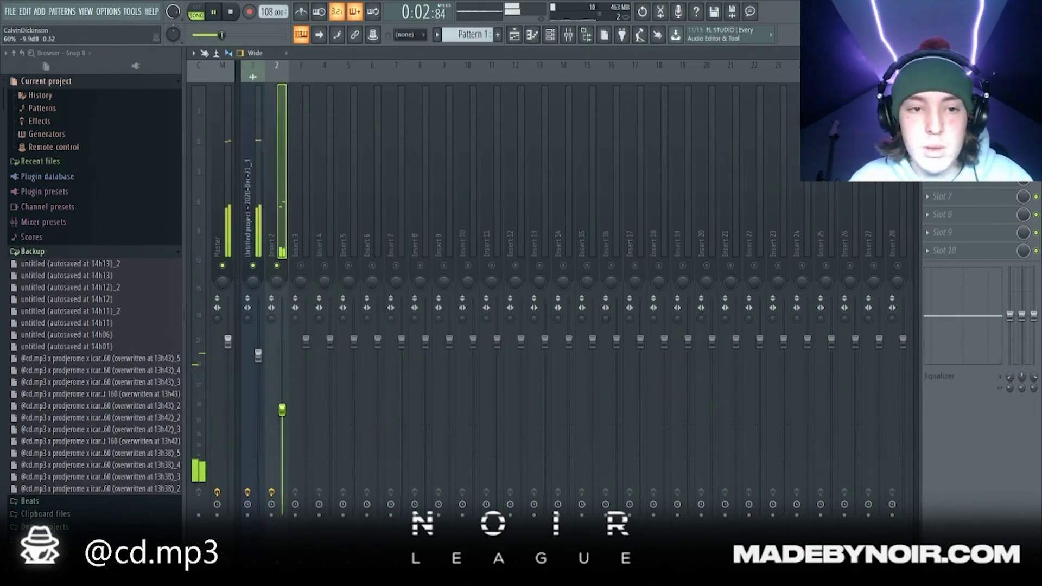
drag(282, 406, 282, 373)
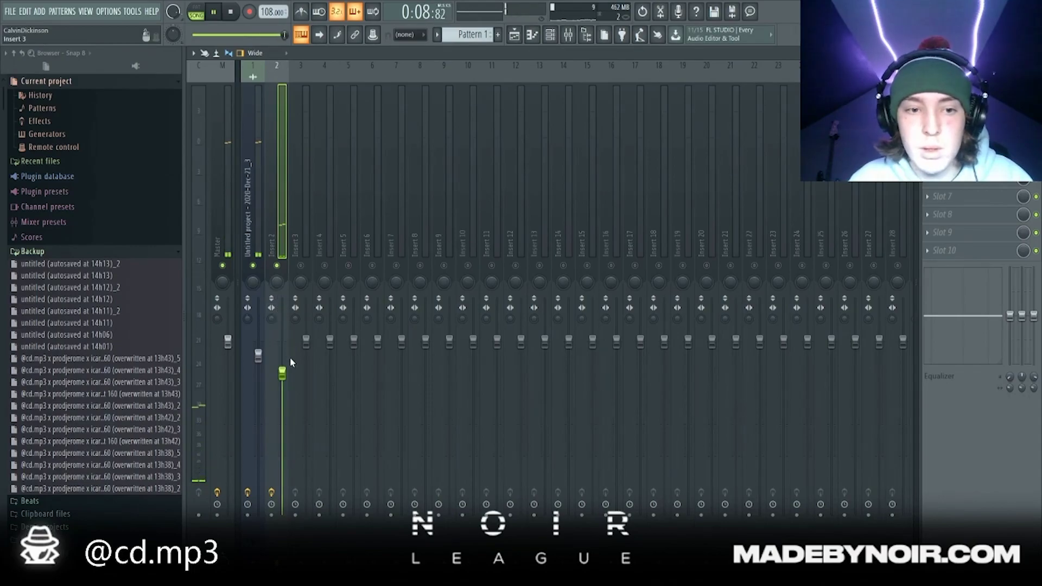
Back in the playlist, reopen the Track 3 clip's settings and bring up the mixer.
click(515, 34)
key(space)
ctrl+scroll(537, 295, up, 2)
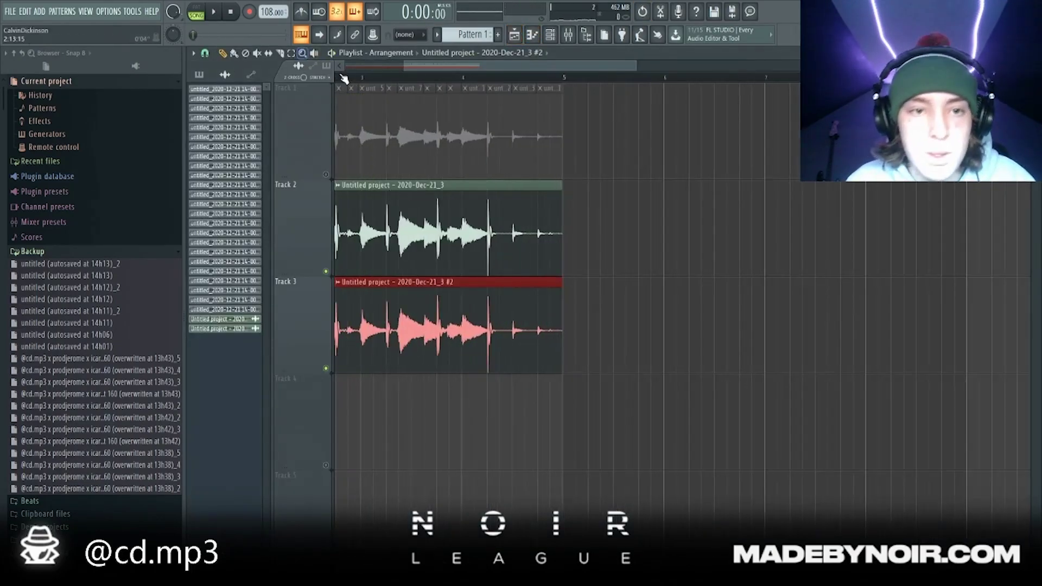
double_click(501, 283)
key(F9)
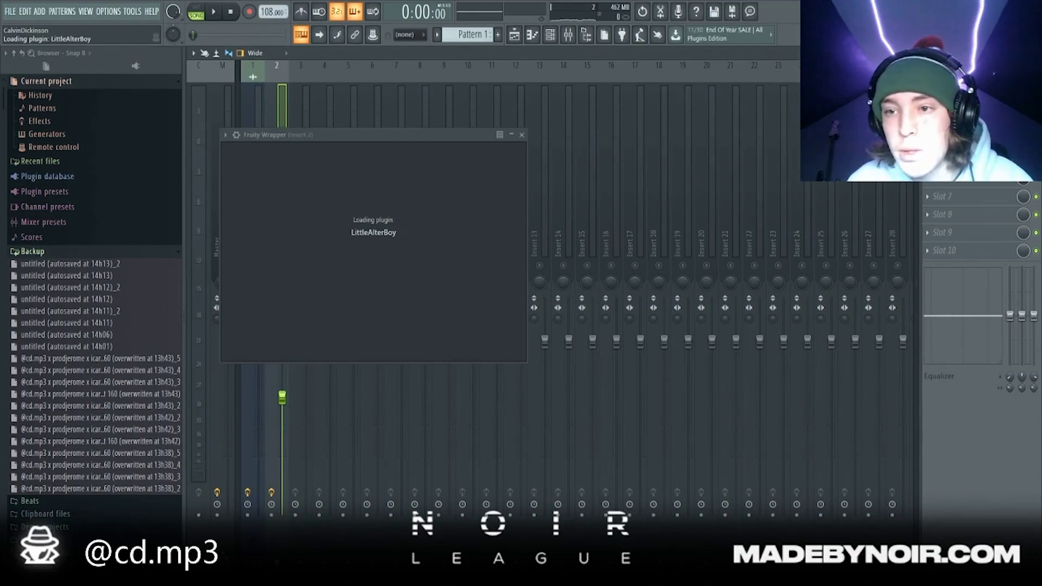
Turn Little AlterBoy's Pitch knob to 12.0, close the plugin and return to the playlist.
drag(312, 229, 267, 61)
click(214, 12)
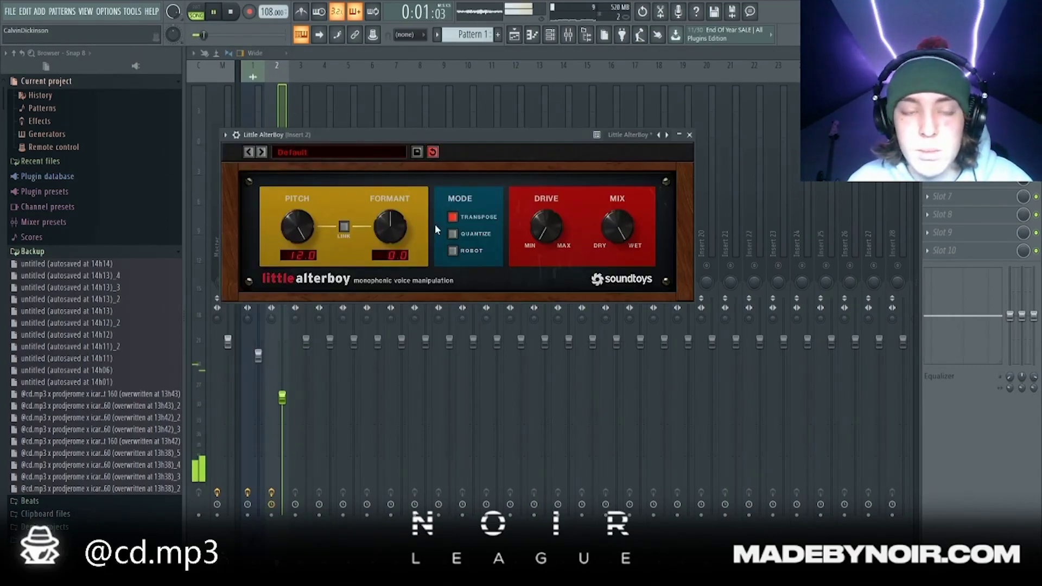
key(Escape)
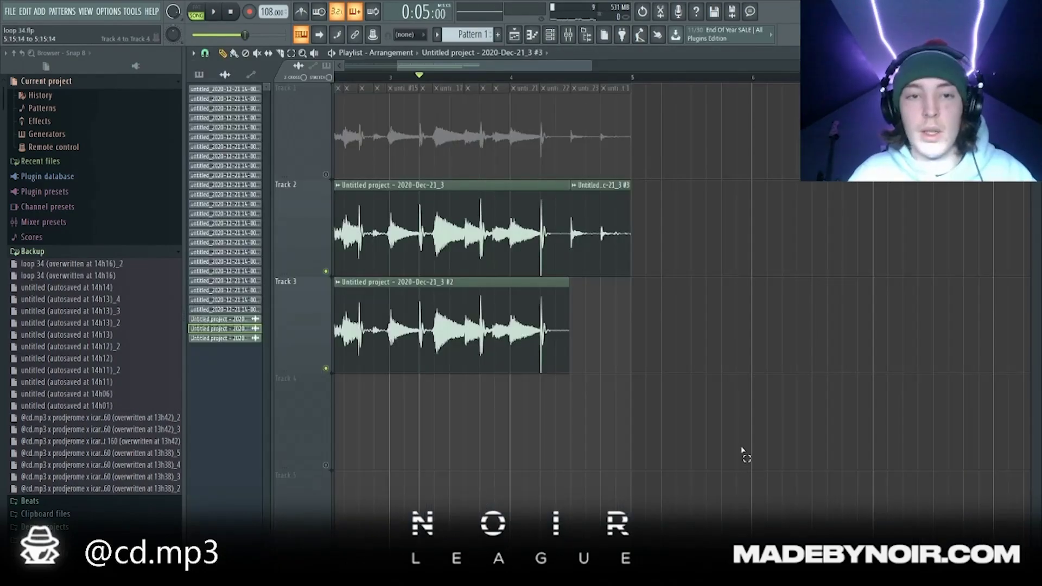
Save the project as loop 34 and close the clip settings window.
key(ctrl+s)
key(ctrl+s)
key(ctrl+s)
key(ctrl+s)
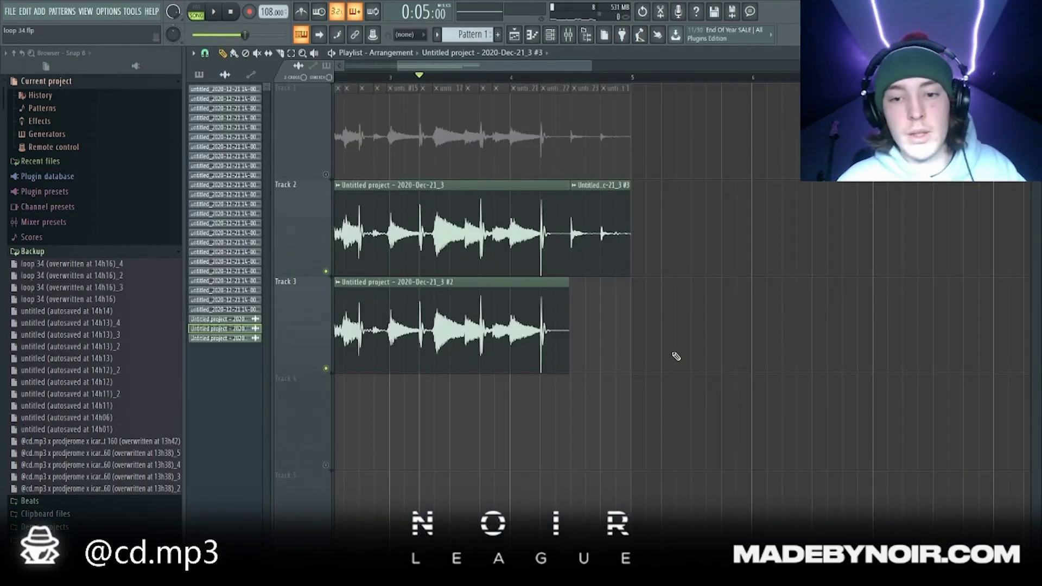
key(ctrl+s)
key(ctrl+s)
key(ctrl+s)
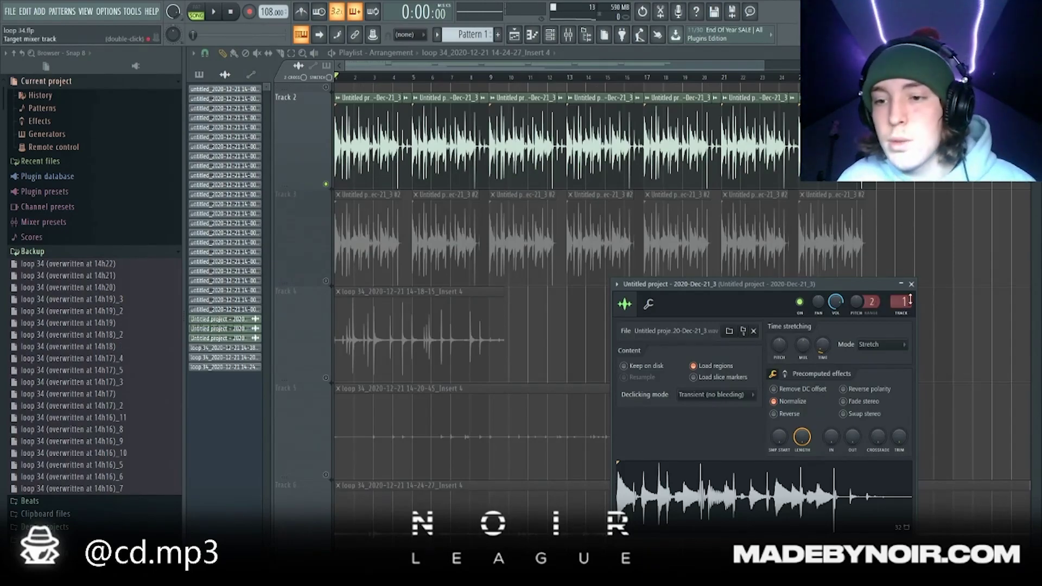
click(911, 284)
scroll(295, 428, down, 3)
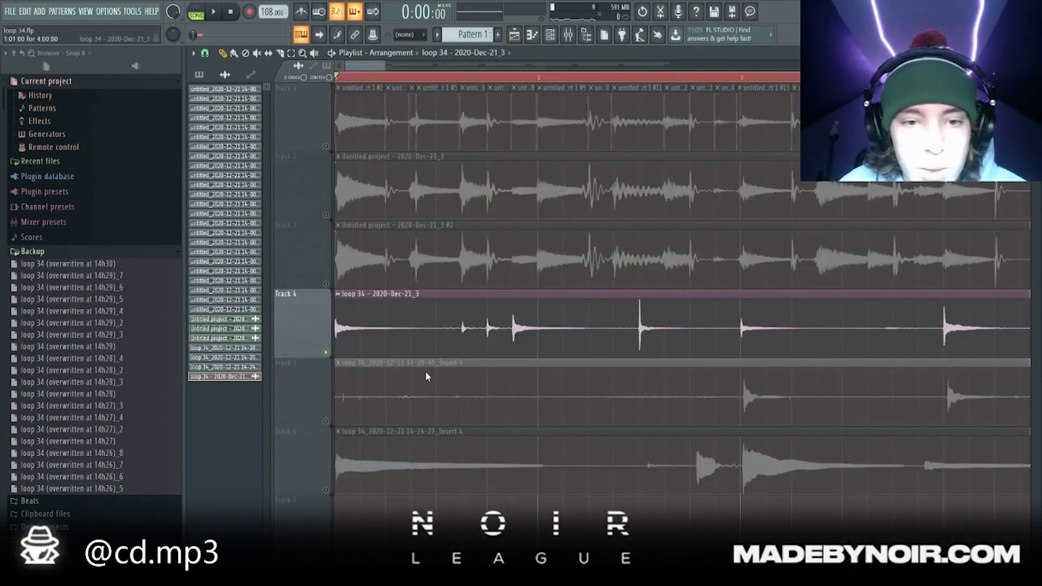
Shape the Track 4 clip's Volume multiplier envelope with a full point and a lower dip.
click(465, 353)
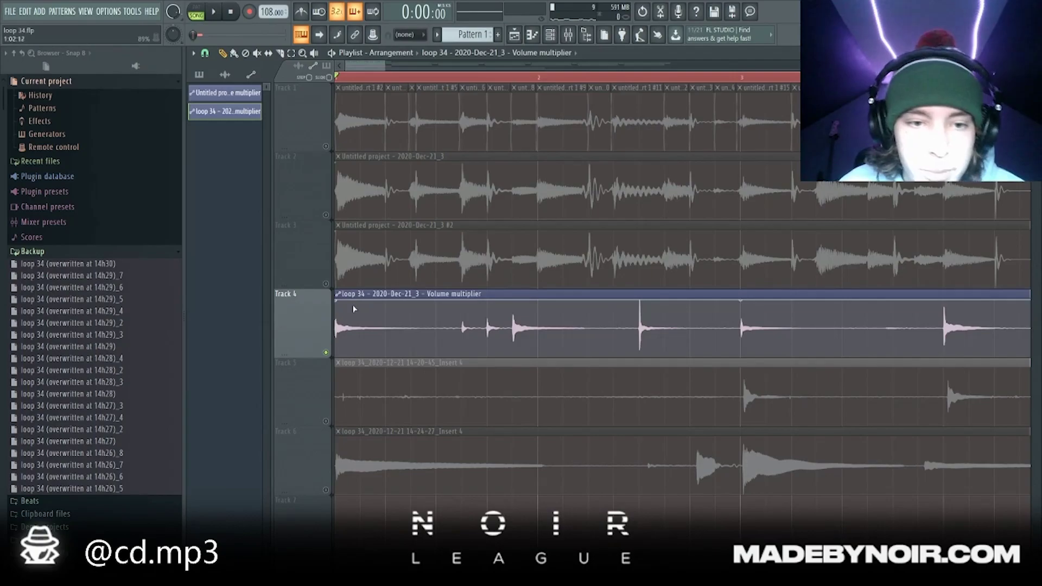
right_click(412, 303)
drag(411, 304, 448, 358)
right_click(441, 318)
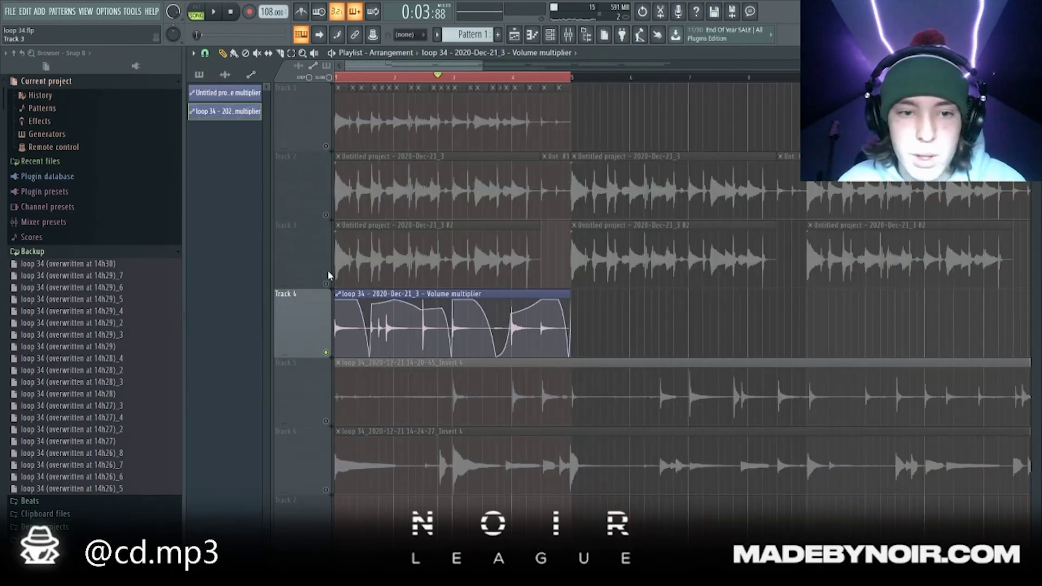
Unmute Tracks 2 and 3, play from the beginning, and save the project.
click(326, 283)
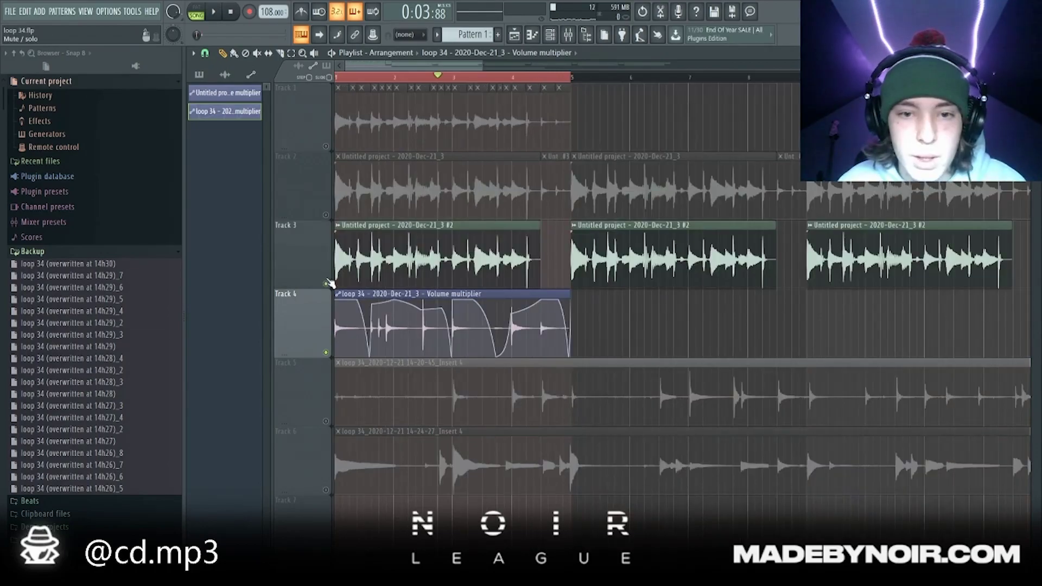
click(326, 215)
key(space)
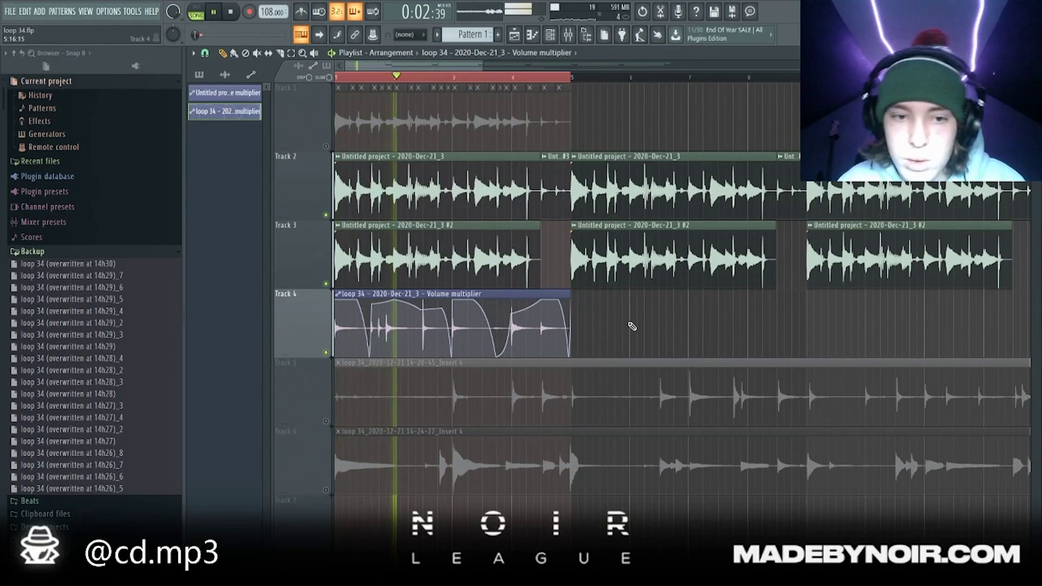
key(ctrl+s)
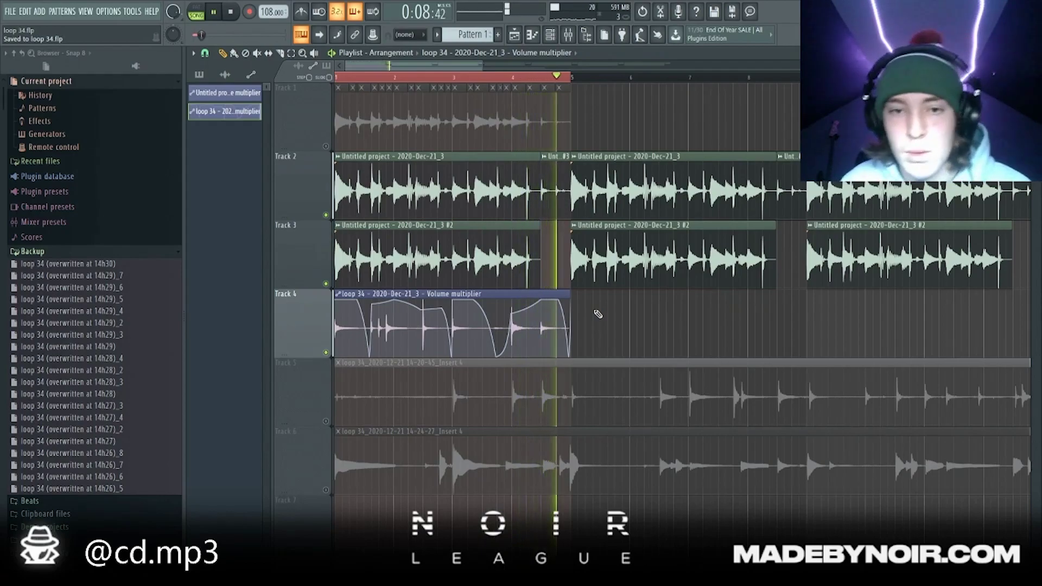
key(space)
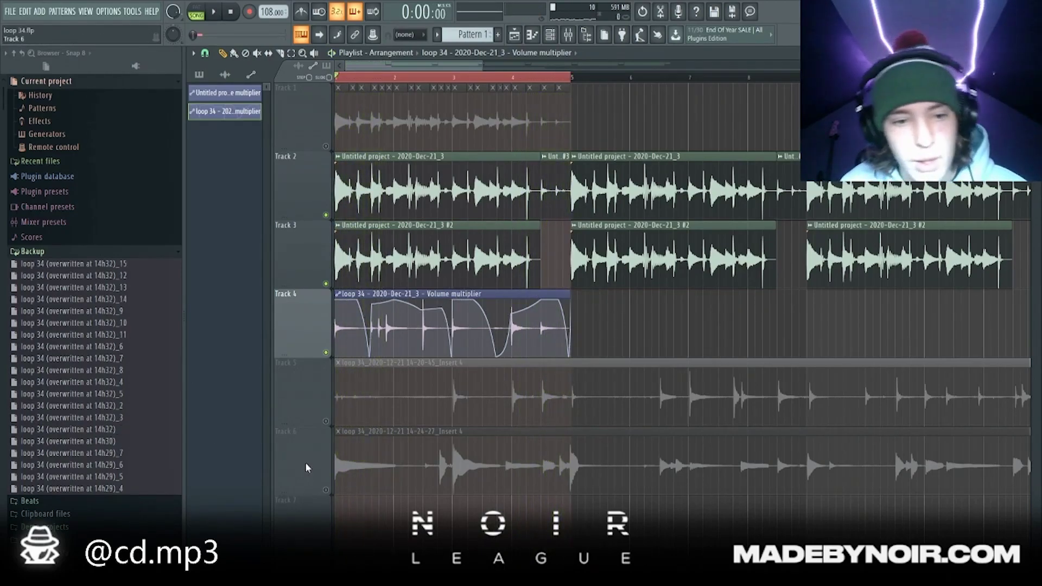
Solo Track 5, open its vocal clip settings, reset playback to the start, and save.
right_click(326, 421)
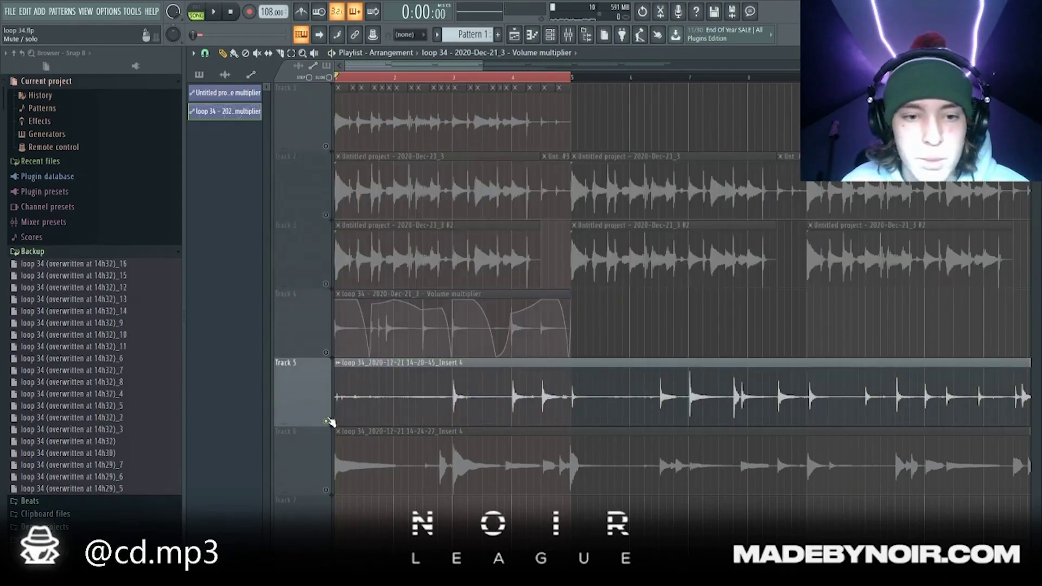
double_click(358, 380)
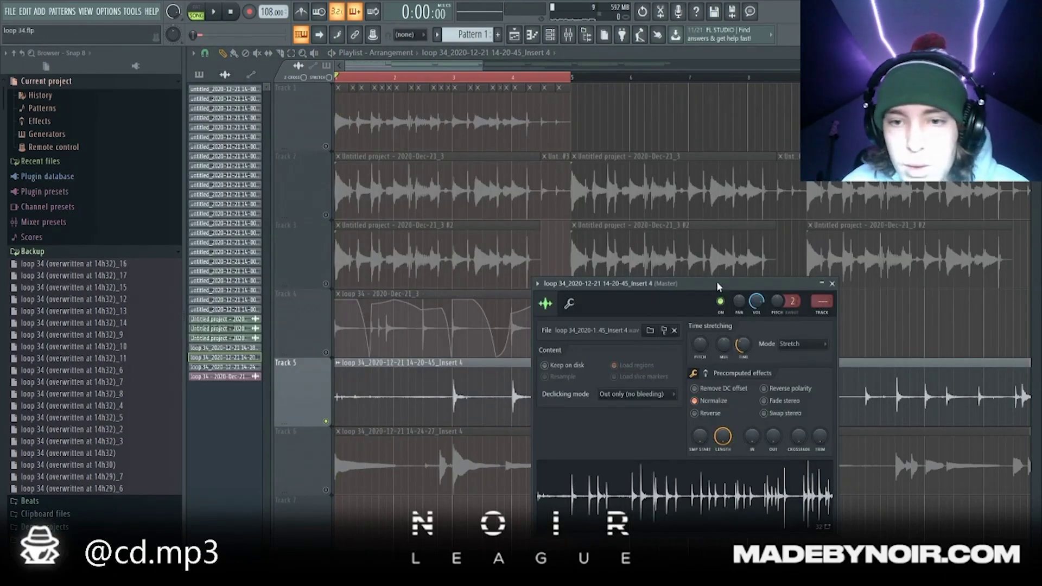
drag(716, 281, 1015, 449)
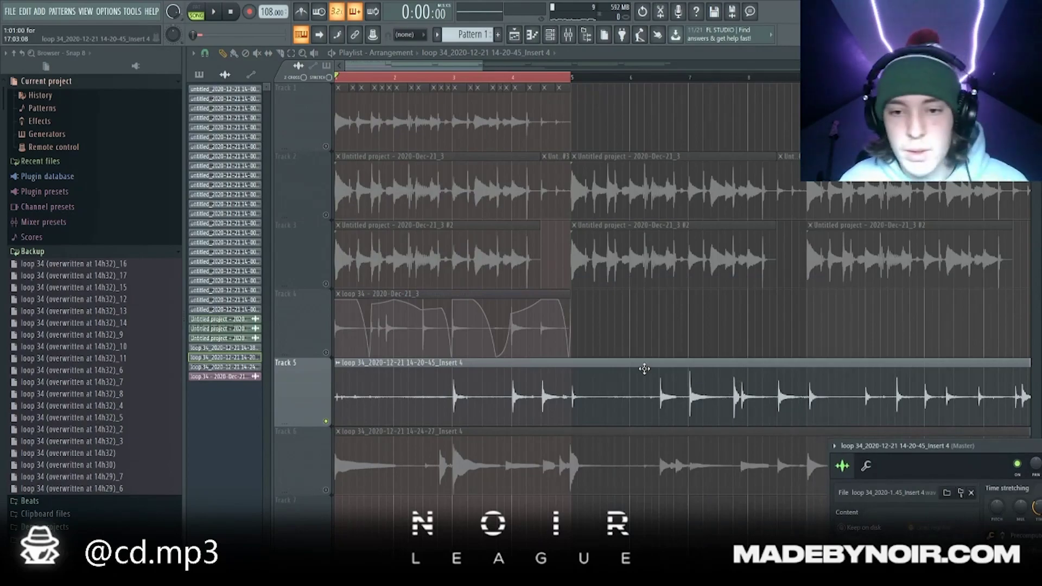
scroll(644, 369, down, 3)
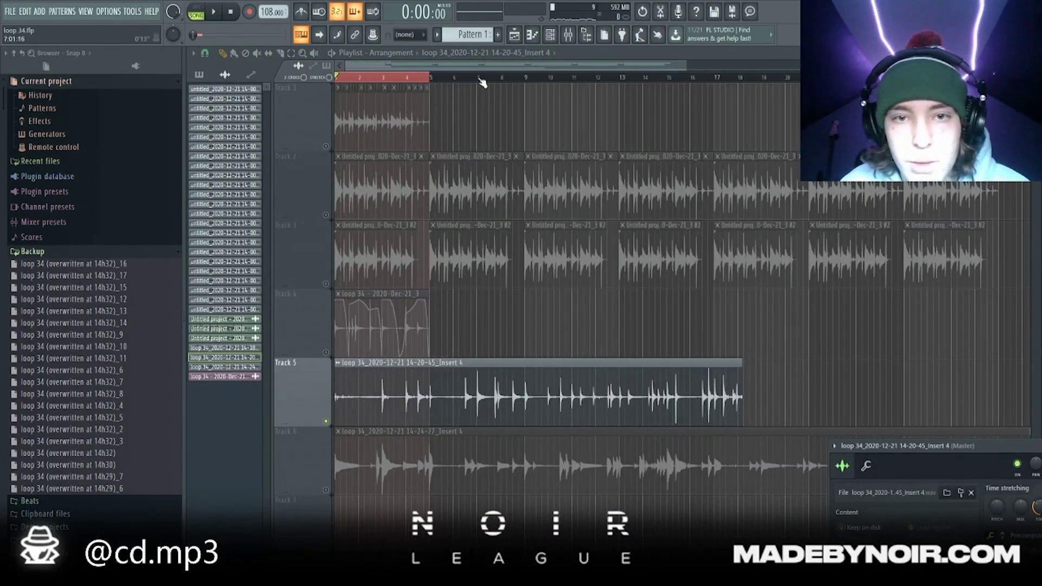
double_click(480, 81)
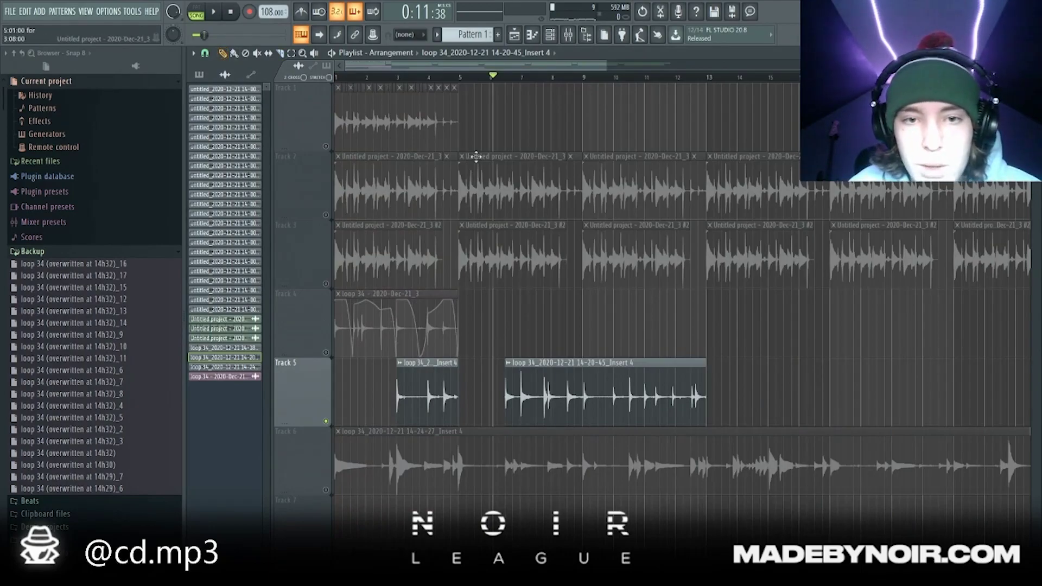
click(337, 77)
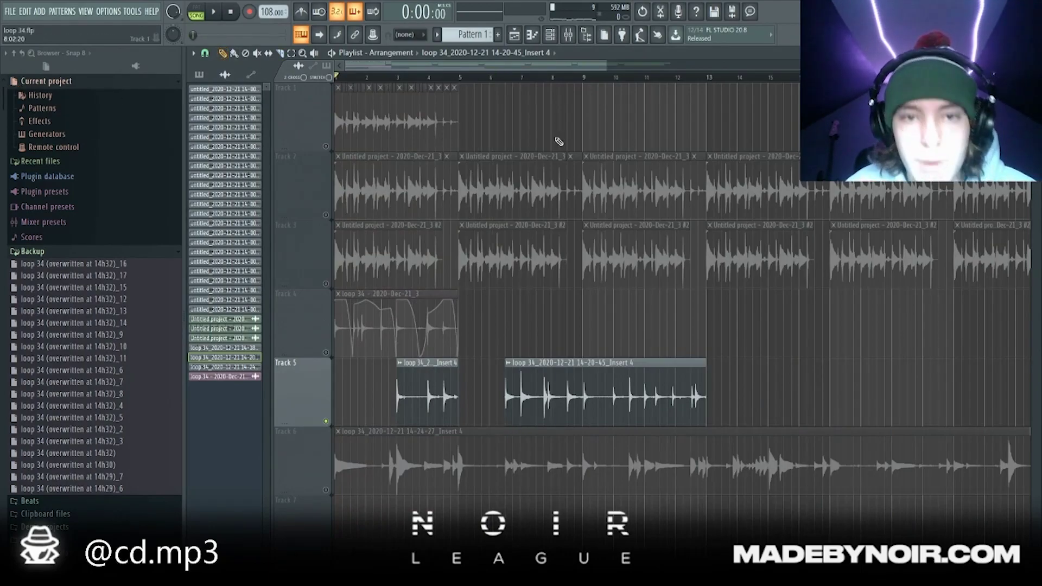
key(ctrl+s)
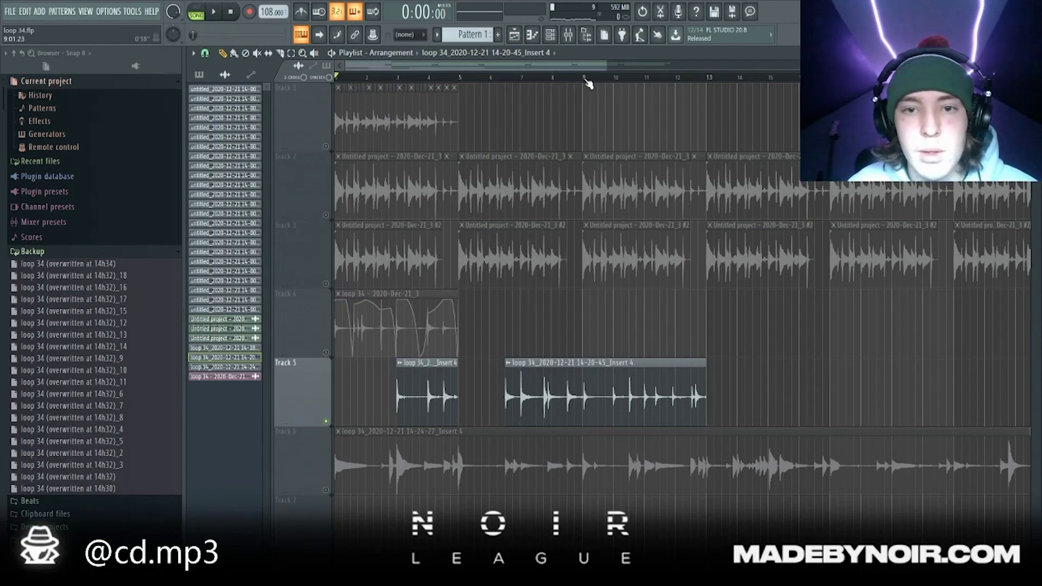
Rearrange the Track 5 clips into snippet-plus-main-clip phrases near the song start.
drag(585, 82, 293, 111)
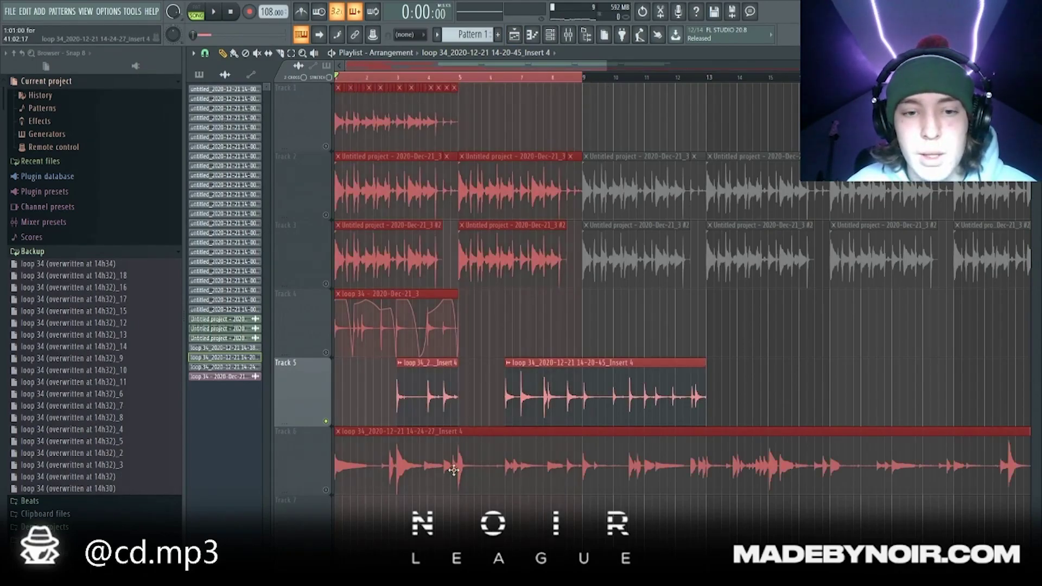
drag(353, 79, 327, 87)
key(ctrl+d)
drag(626, 379, 828, 381)
key(ctrl+z)
drag(450, 387, 536, 390)
key(ctrl+z)
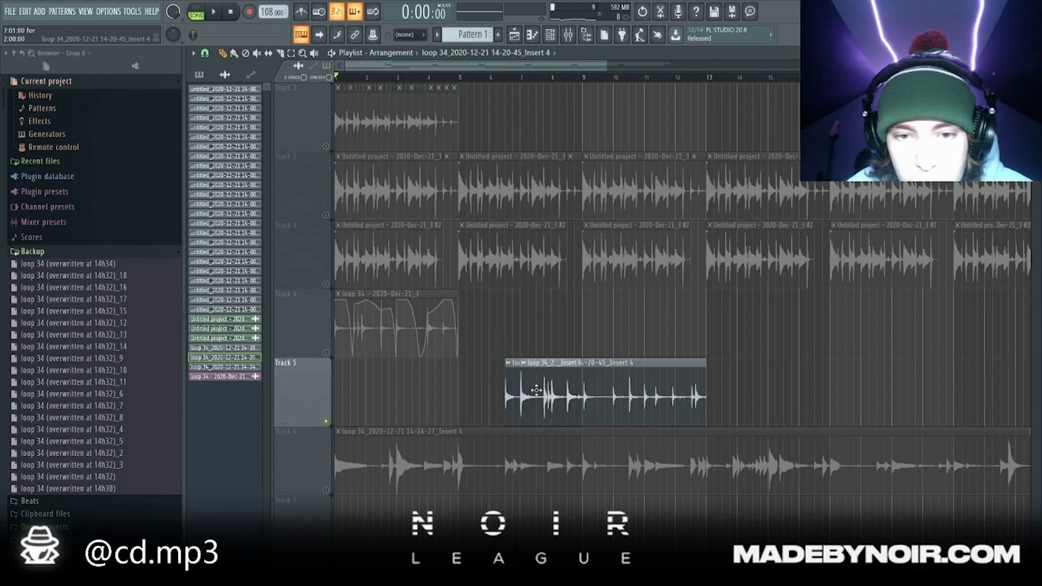
drag(624, 382, 496, 376)
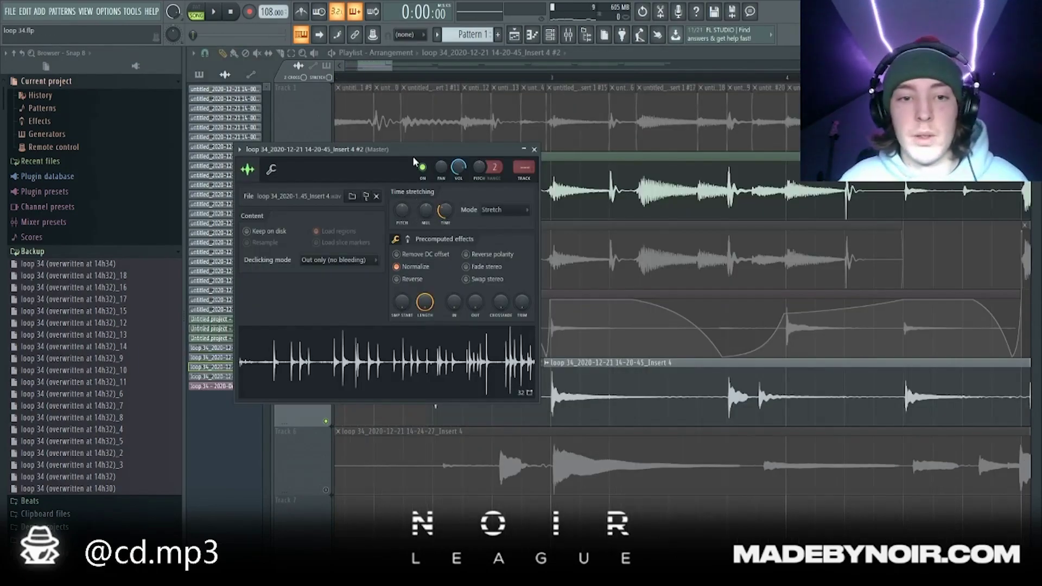
drag(414, 154, 802, 268)
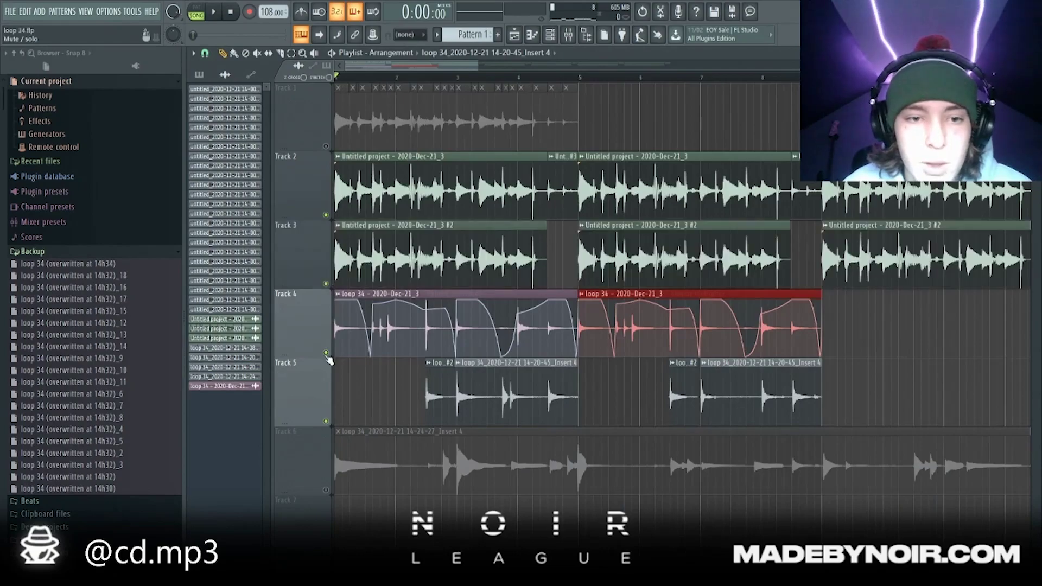
Audition the arrangement, restarting playback from around bar 3.
key(space)
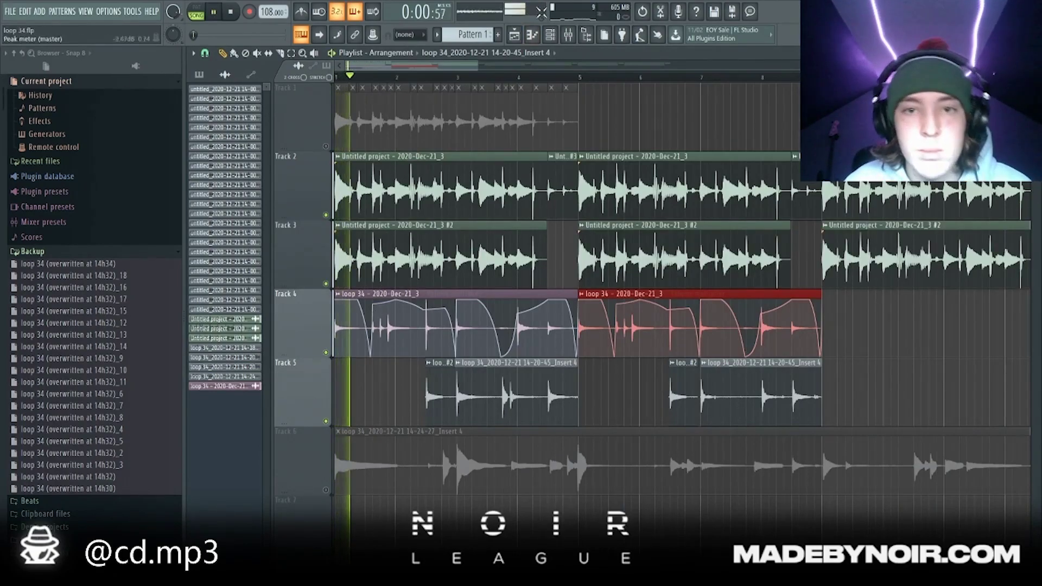
key(F9)
click(513, 36)
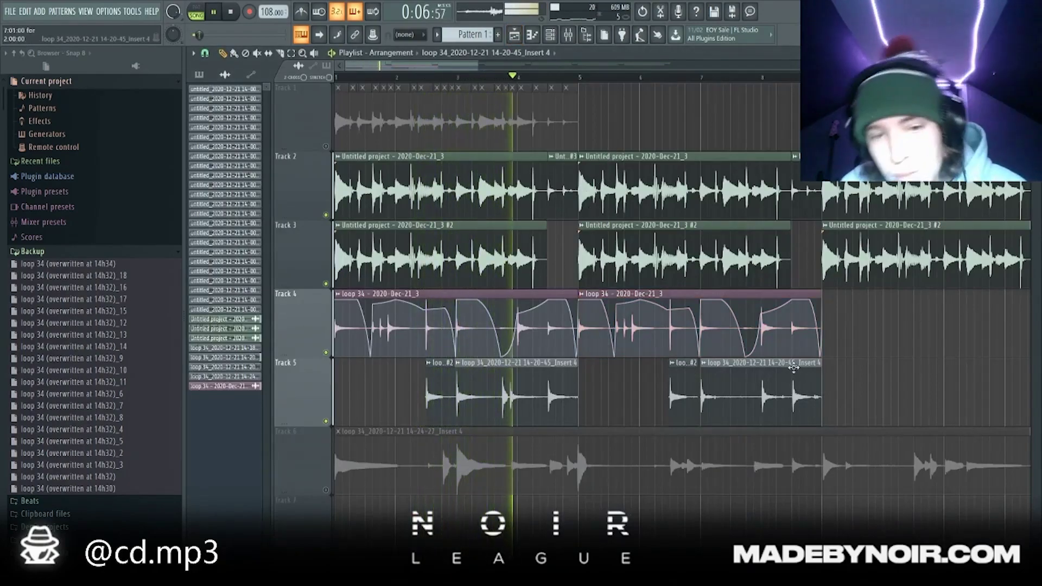
key(space)
click(472, 76)
key(space)
Duplicate both Track 4 volume-automation clips so they run out to bar 17.
scroll(549, 373, up, 2)
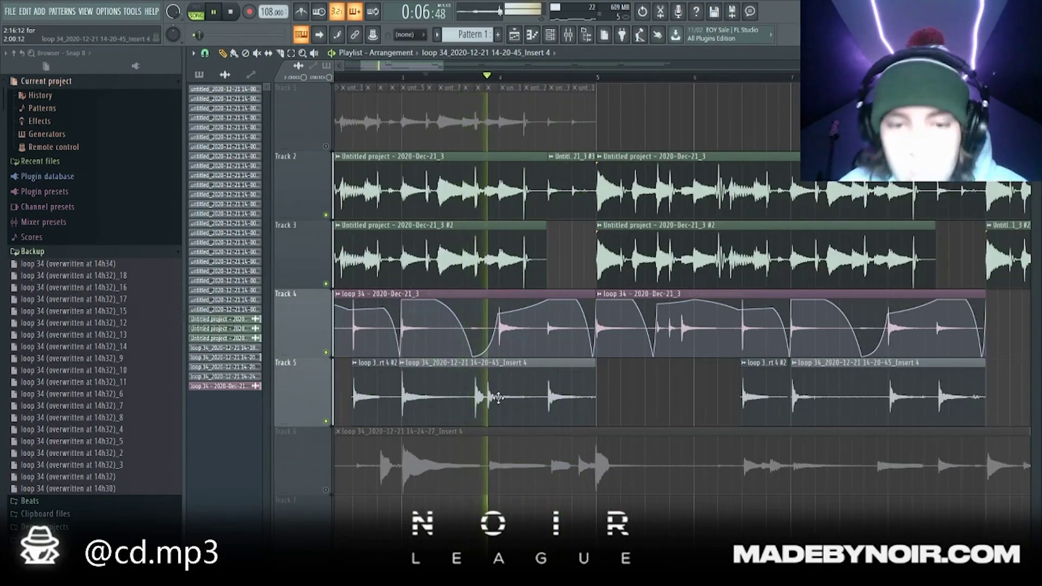
key(space)
scroll(522, 294, down, 2)
scroll(422, 321, down, 3)
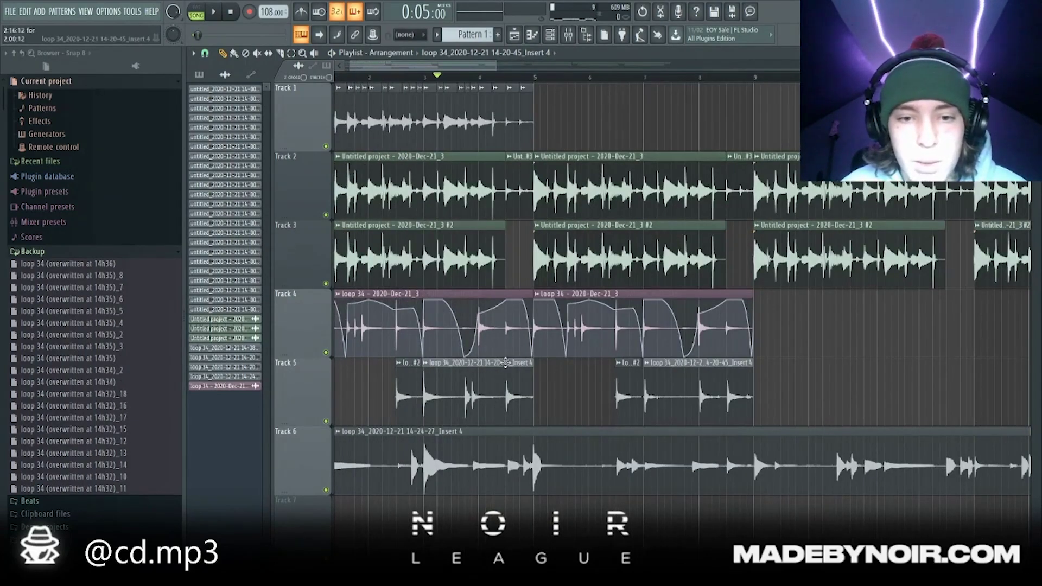
scroll(512, 379, down, 3)
drag(582, 338, 168, 309)
key(ctrl+b)
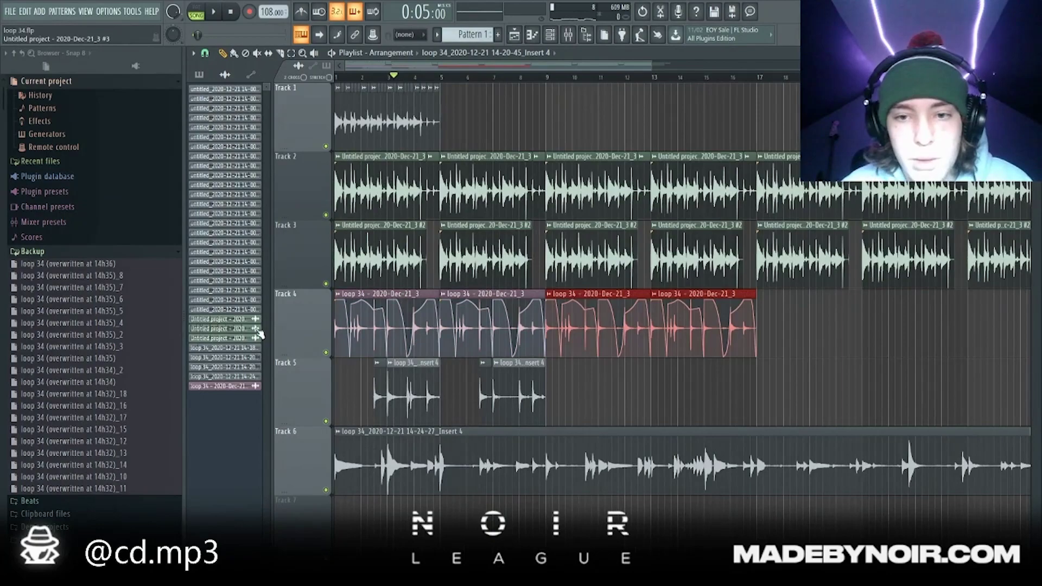
scroll(542, 329, up, 3)
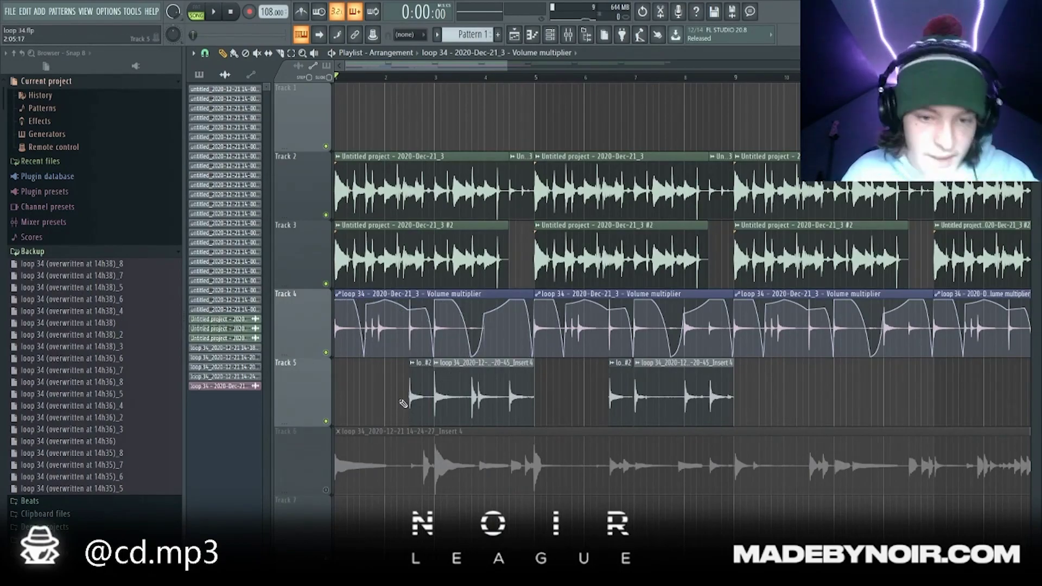
Trim the start of the Track 5 Insert 4 #2 clip and set declicking to Generic (bleeding).
scroll(402, 403, down, 3)
scroll(538, 428, down, 2)
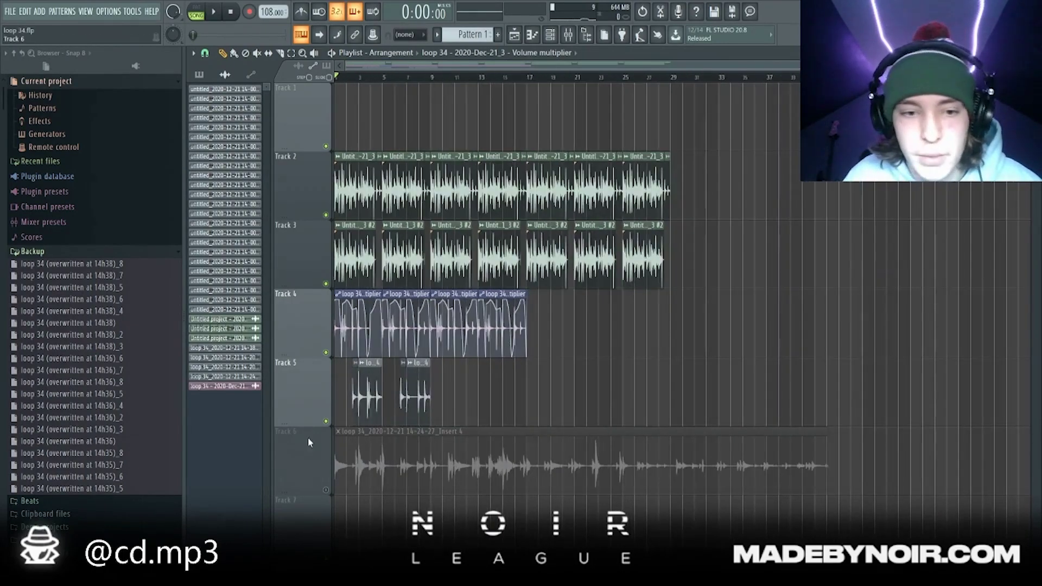
scroll(321, 451, up, 5)
scroll(522, 393, up, 4)
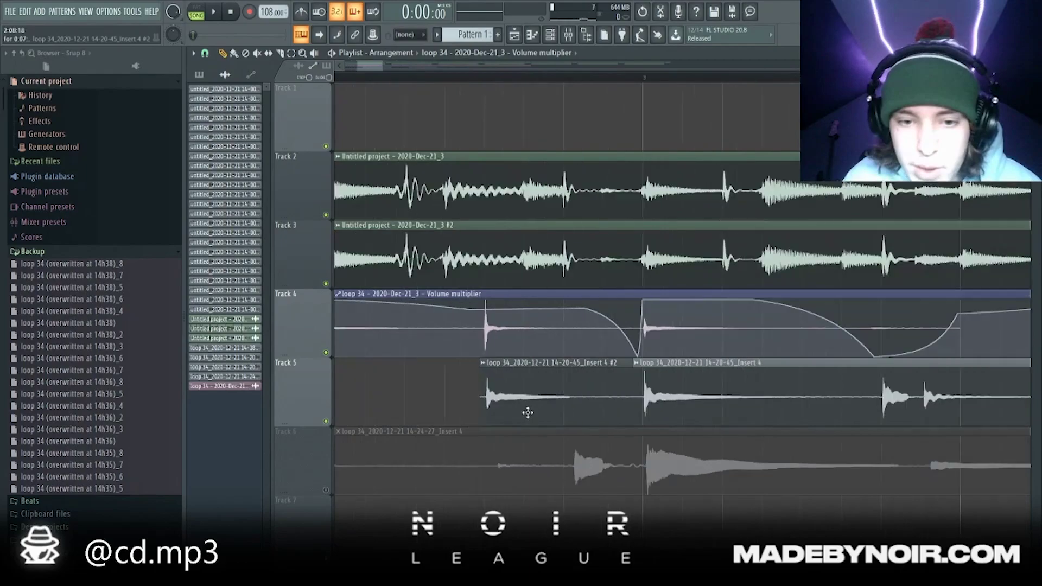
click(527, 411)
scroll(477, 408, up, 2)
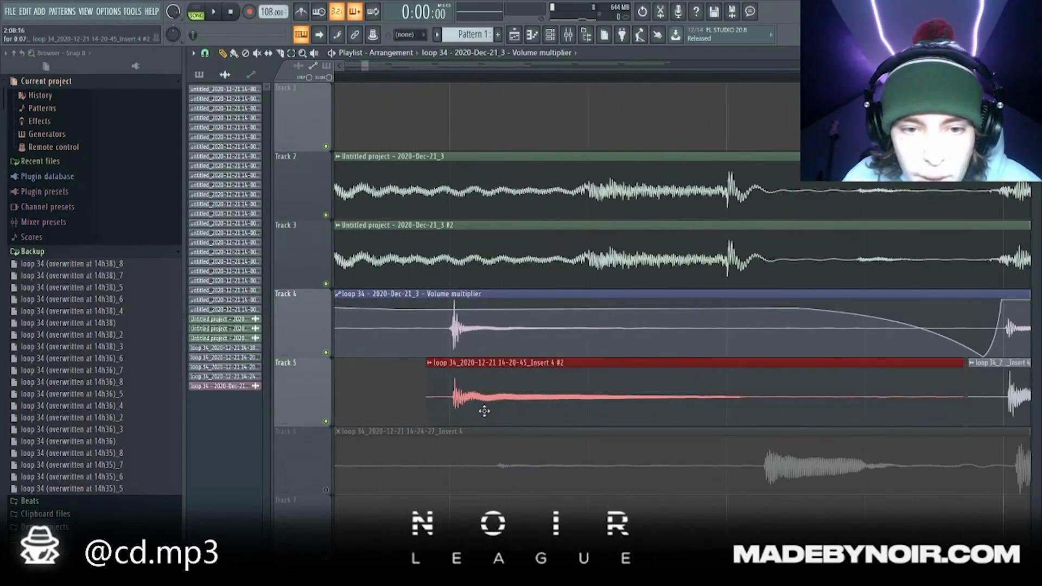
scroll(461, 401, up, 2)
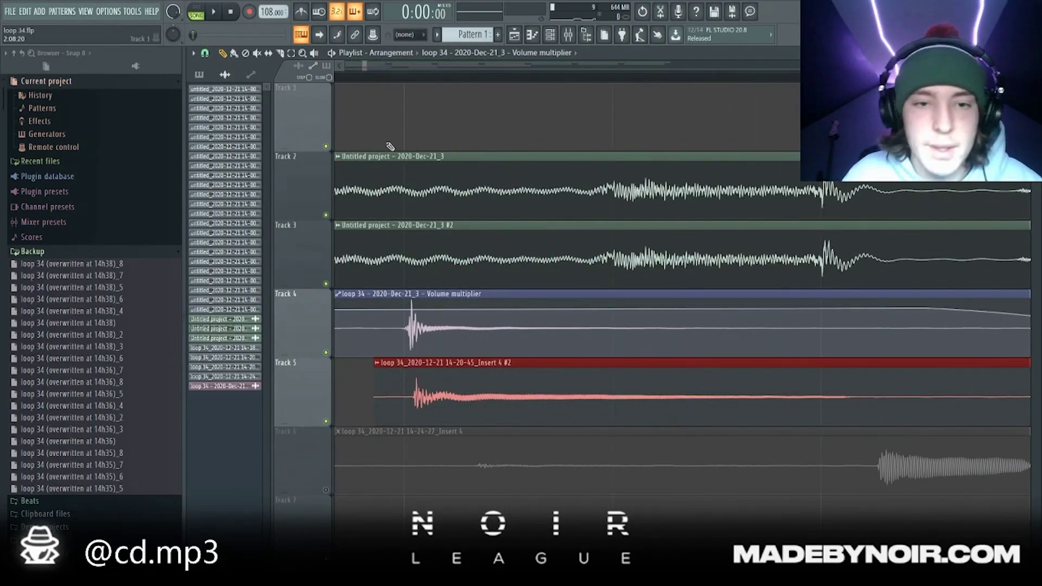
drag(374, 384, 404, 385)
double_click(421, 398)
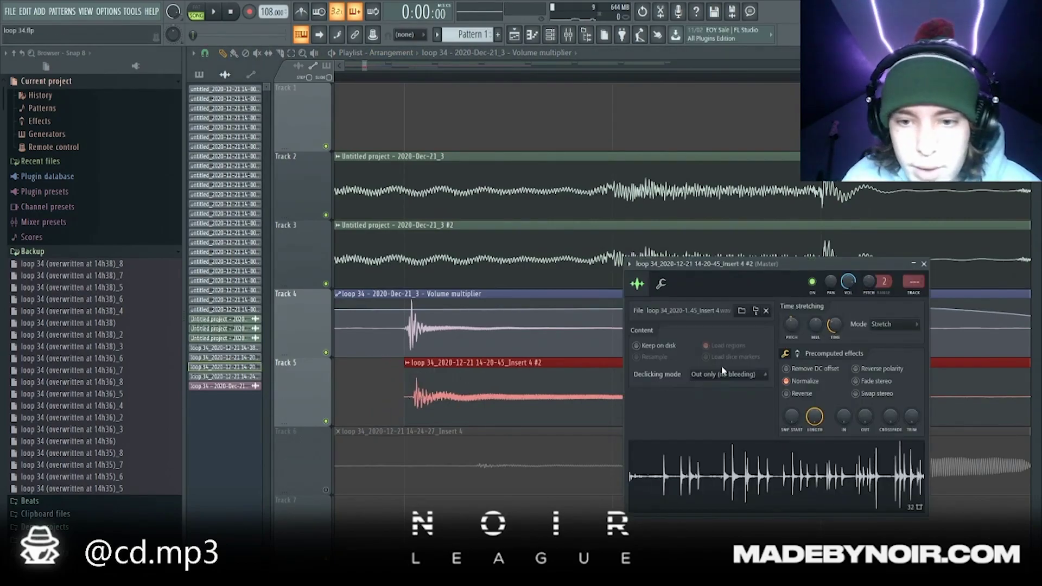
click(713, 420)
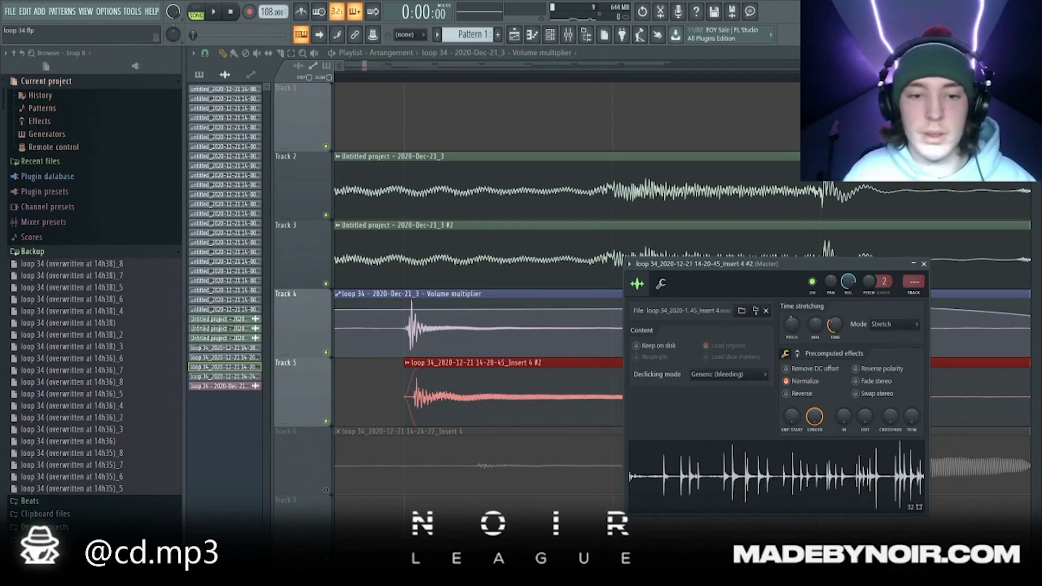
drag(431, 390, 434, 389)
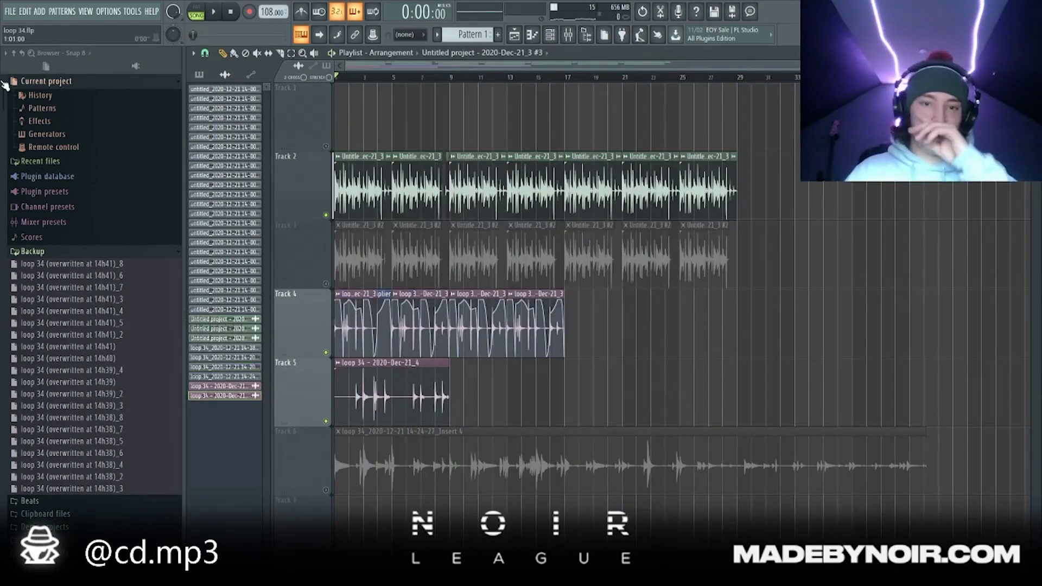
Solo Track 6, switch its clip's time stretching to Stretch, and lower its volume slightly.
right_click(326, 491)
click(789, 77)
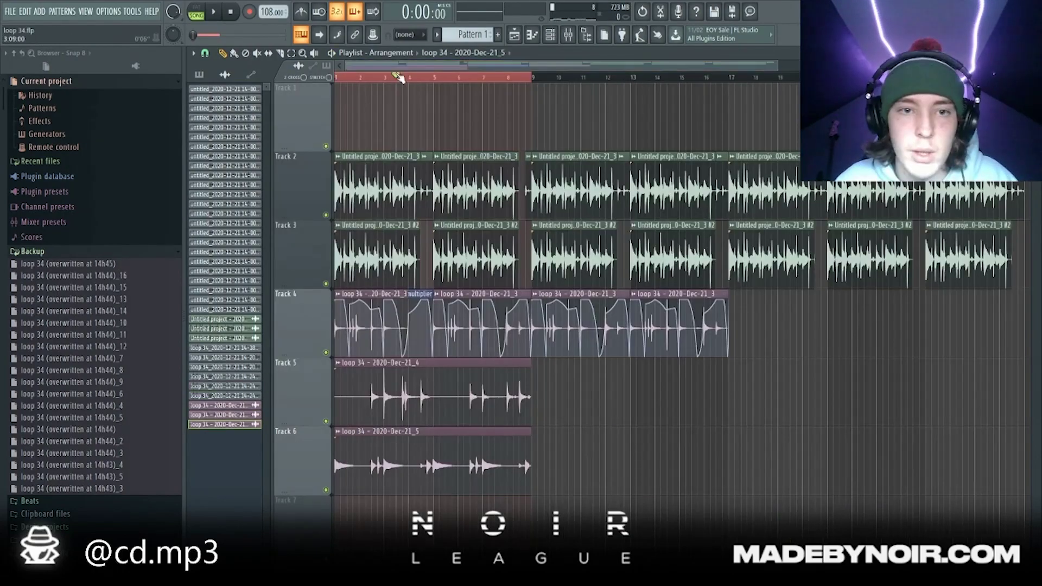
click(396, 77)
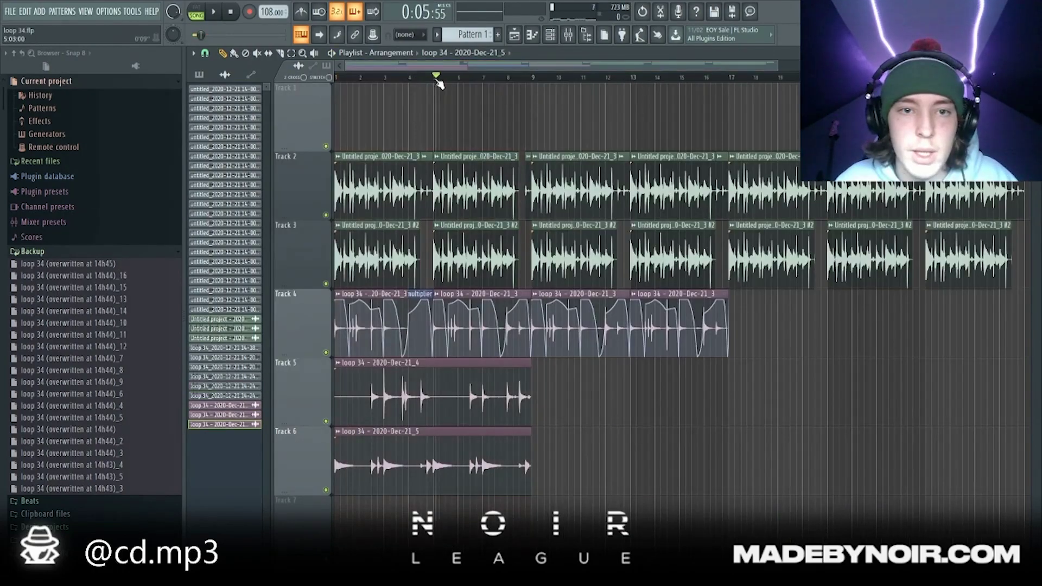
key(space)
double_click(458, 462)
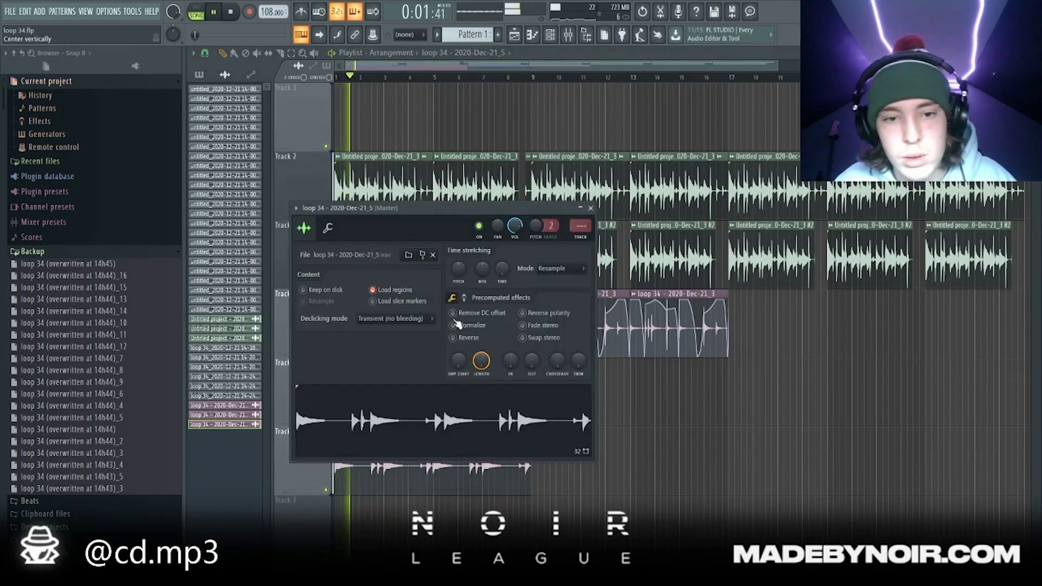
click(573, 268)
click(548, 279)
drag(514, 226, 729, 307)
click(805, 279)
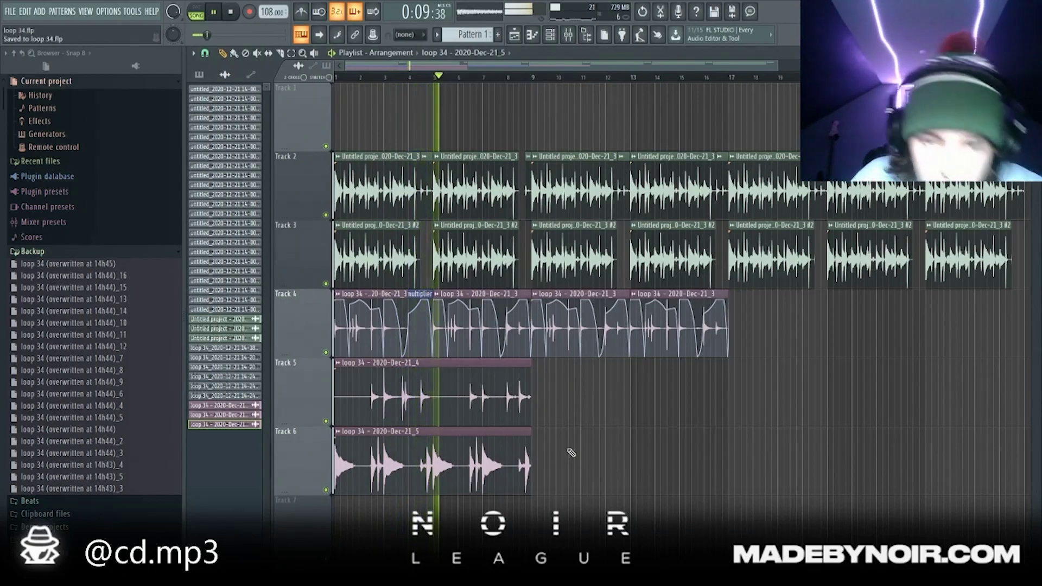
Delete the clips beyond bar 9 to leave an eight-bar loop, and save the project.
key(ctrl+s)
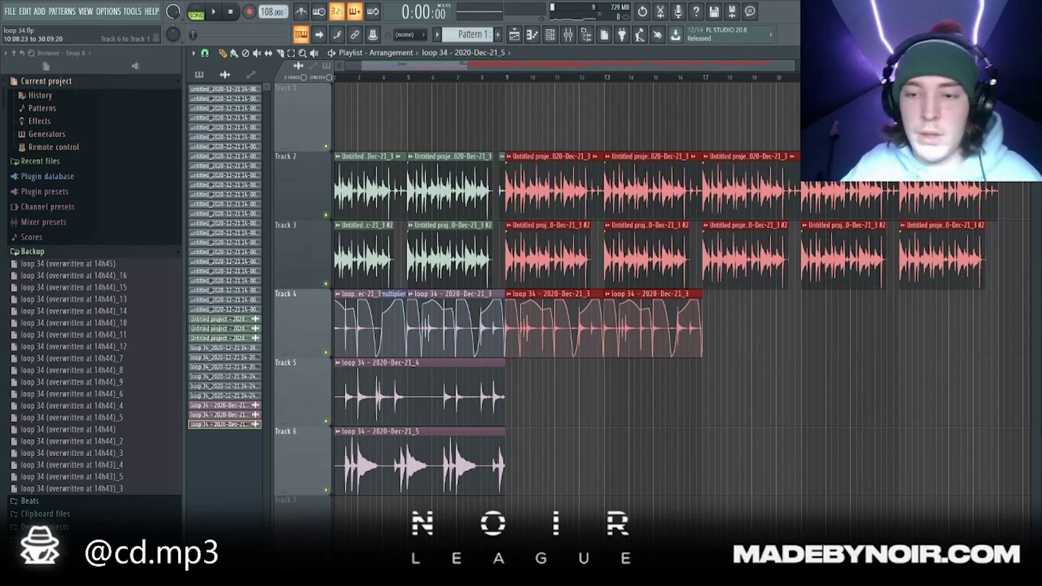
key(Delete)
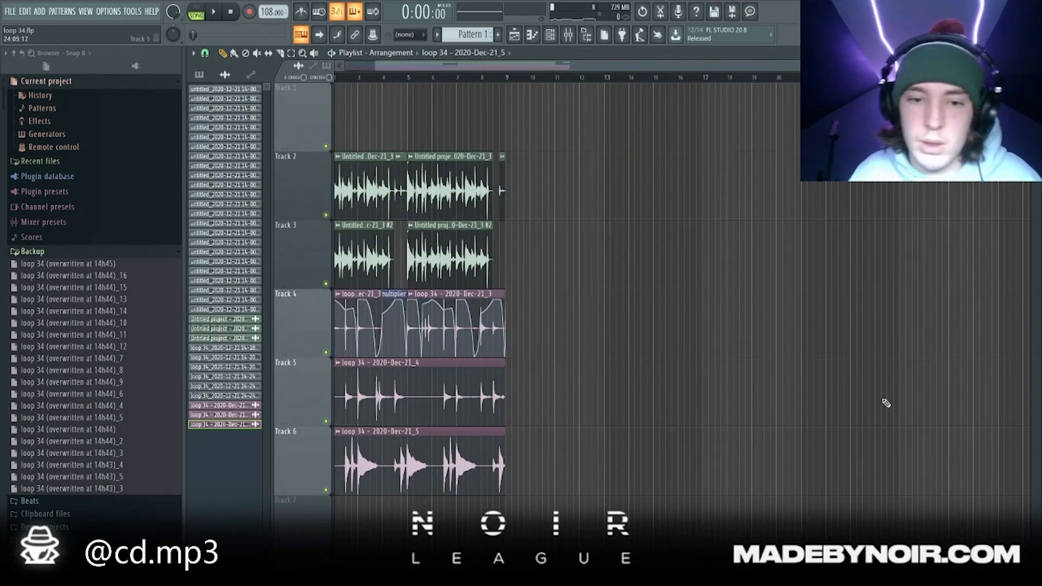
ctrl+right_click(554, 238)
scroll(547, 230, down, 5)
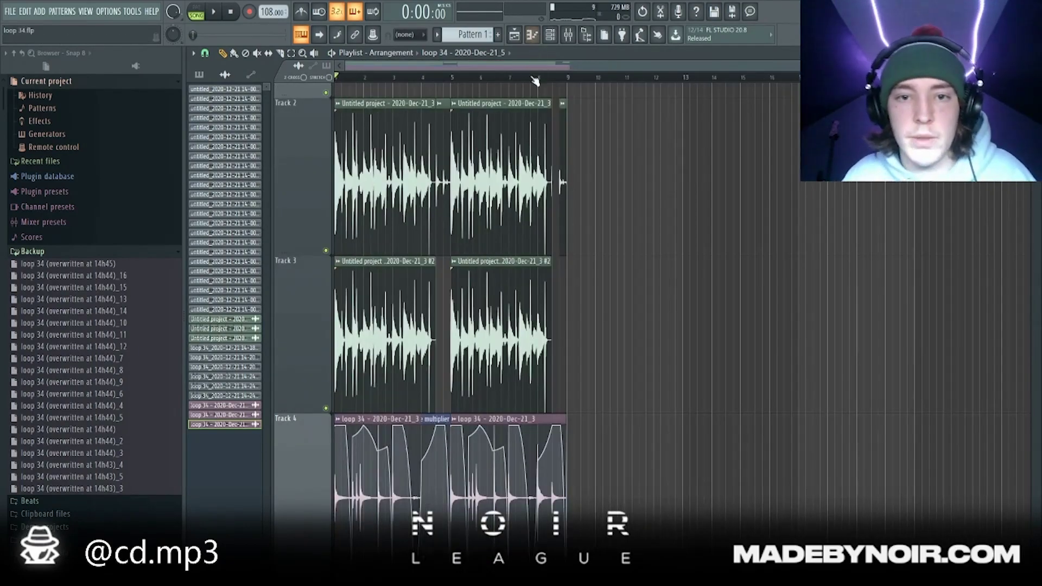
key(ctrl+s)
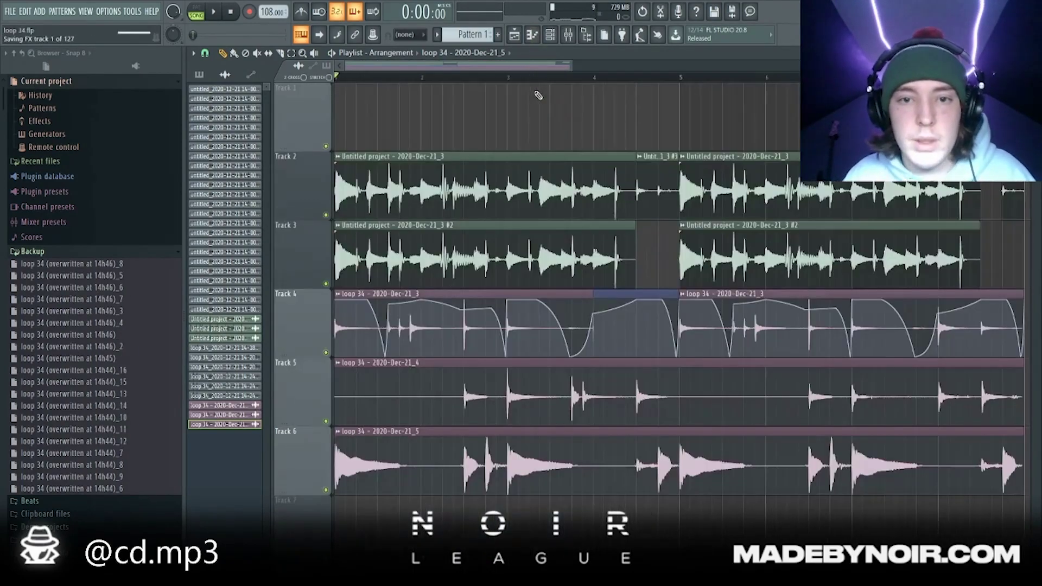
scroll(597, 190, down, 4)
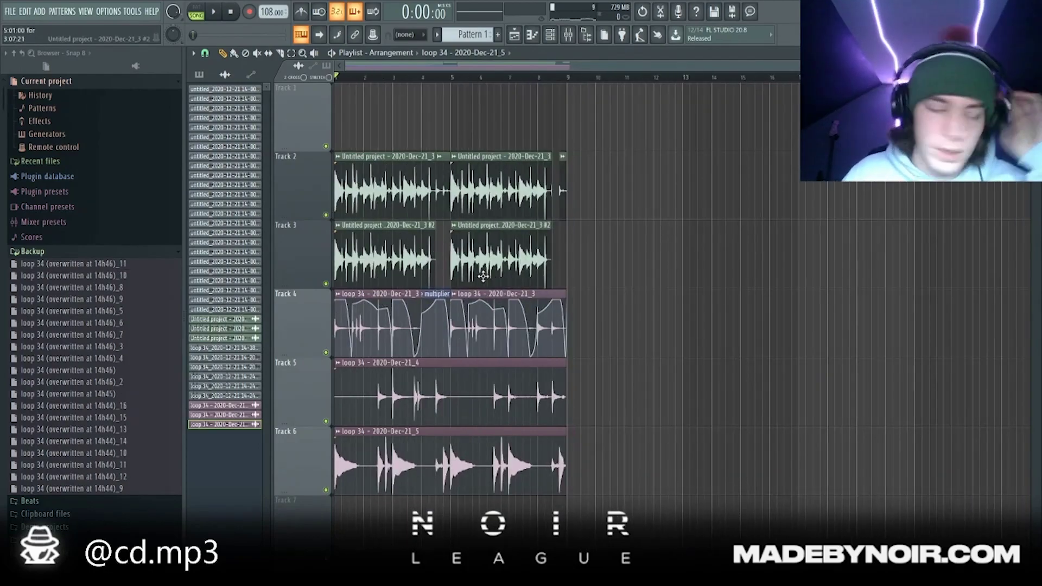
key(F9)
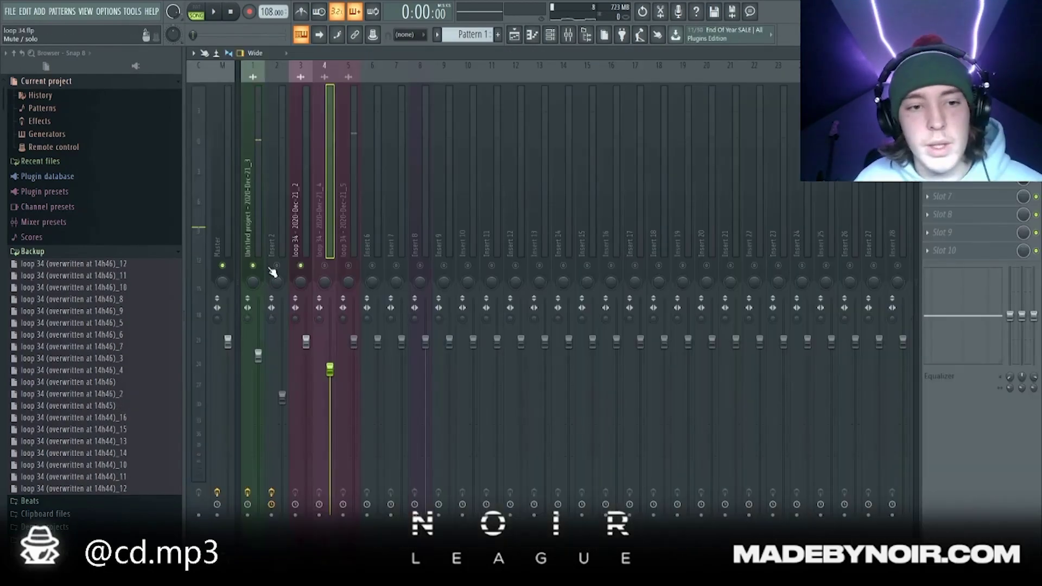
Load Fruity Parametric EQ 2 on insert 4 and adjust its low and high cuts.
click(322, 271)
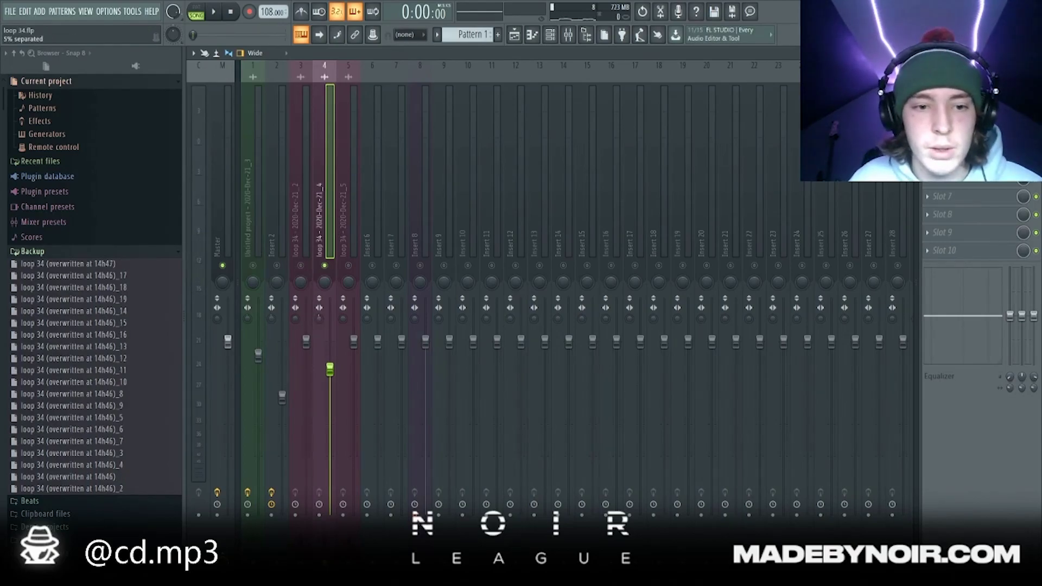
click(782, 497)
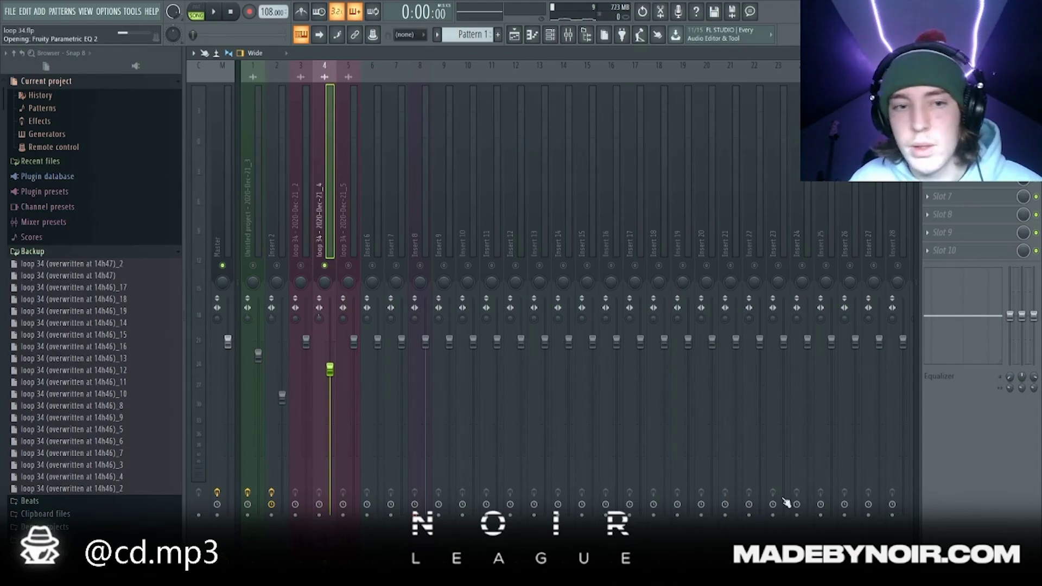
click(302, 179)
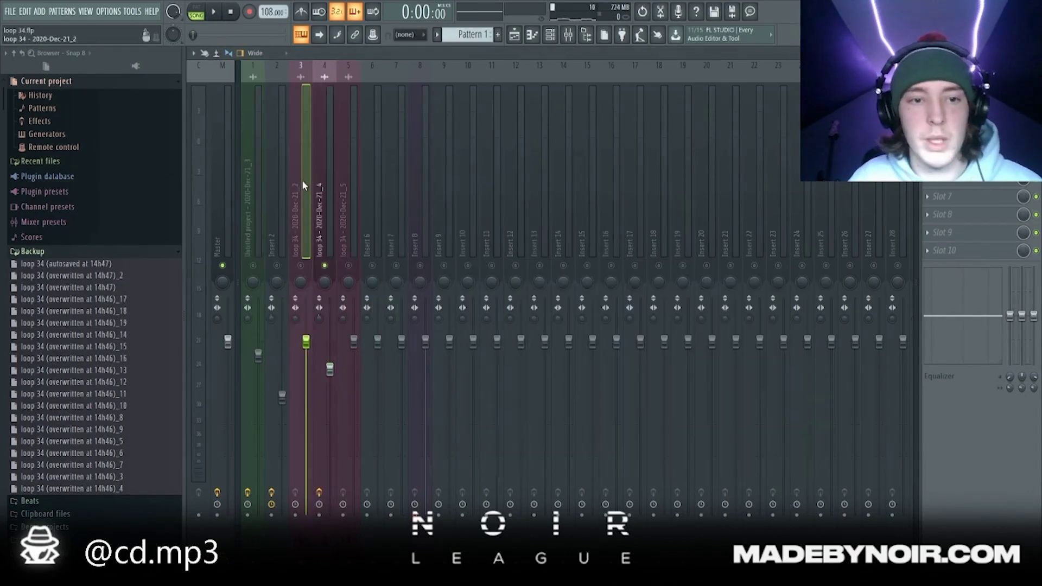
click(314, 326)
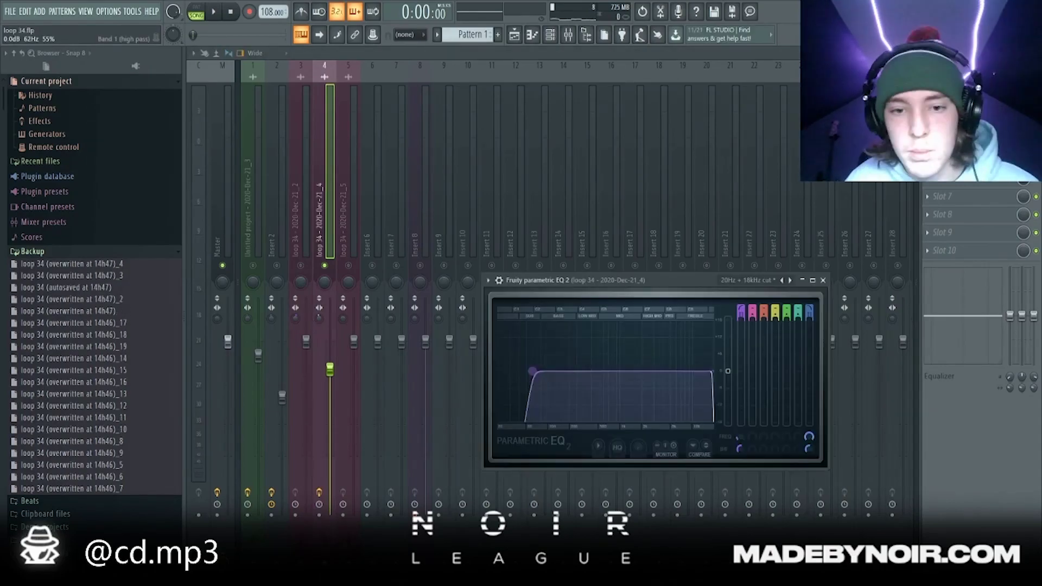
drag(532, 372, 579, 372)
drag(711, 371, 686, 371)
click(955, 107)
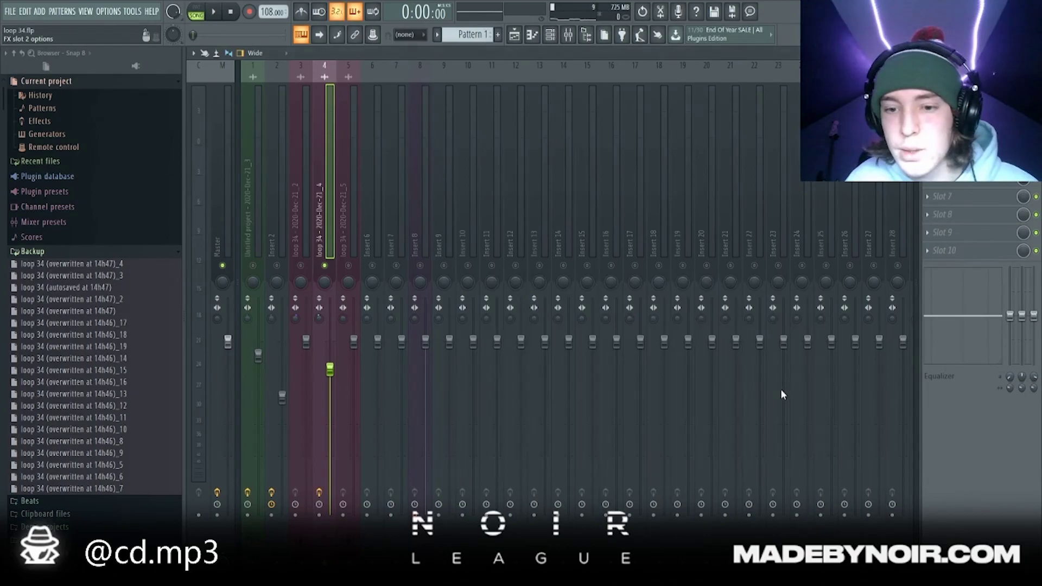
Set insert 4's VintageVerb low cut to about 260 Hz, decay to 1.32 s, mix to 74.8 %.
drag(712, 350, 724, 322)
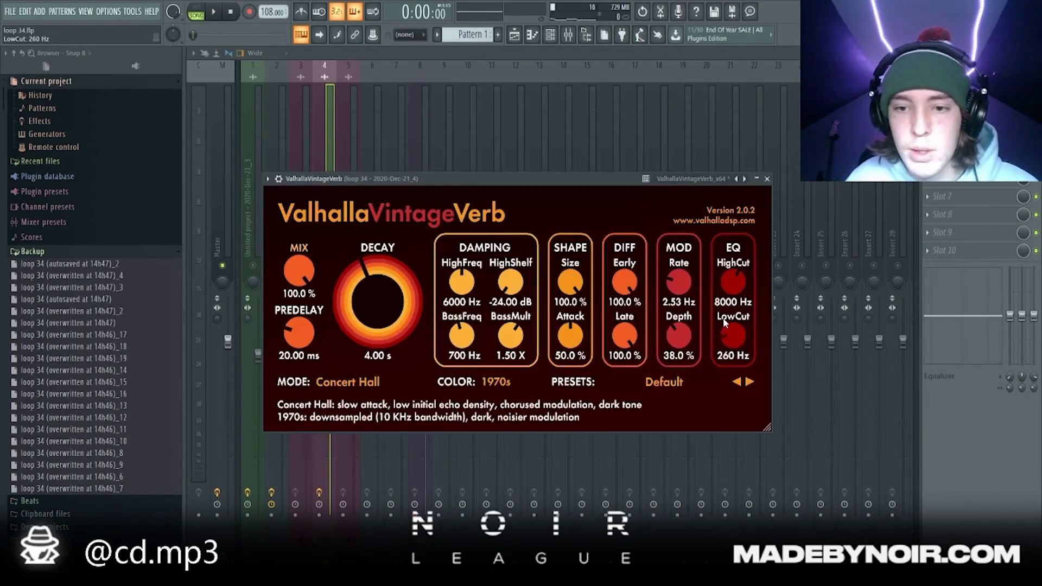
drag(374, 303, 374, 313)
drag(290, 272, 284, 312)
Re-enable inserts 1 and 3, lower insert 4's fader slightly, and stop playback.
click(253, 265)
click(301, 266)
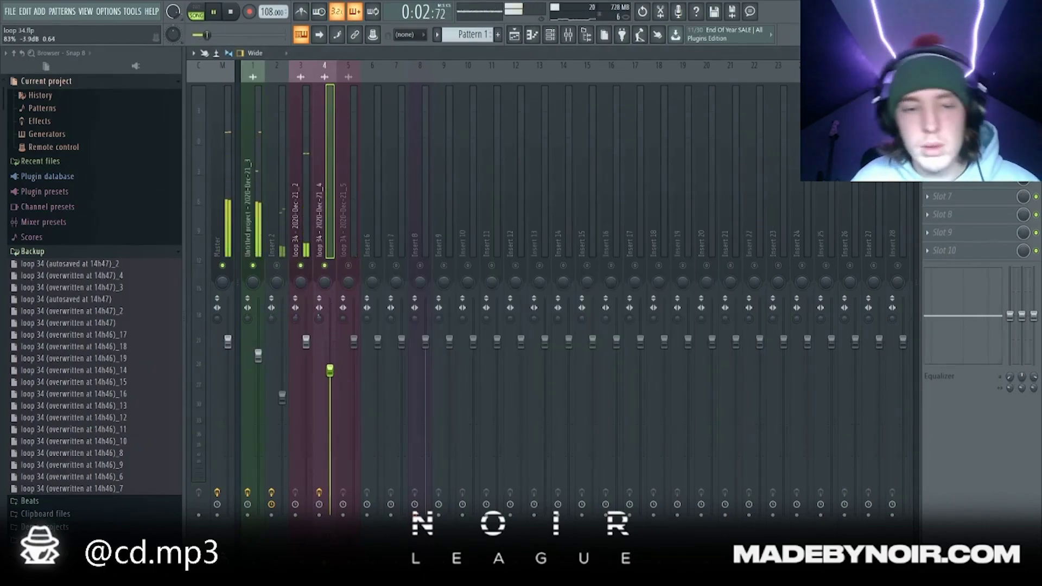
drag(331, 371, 330, 387)
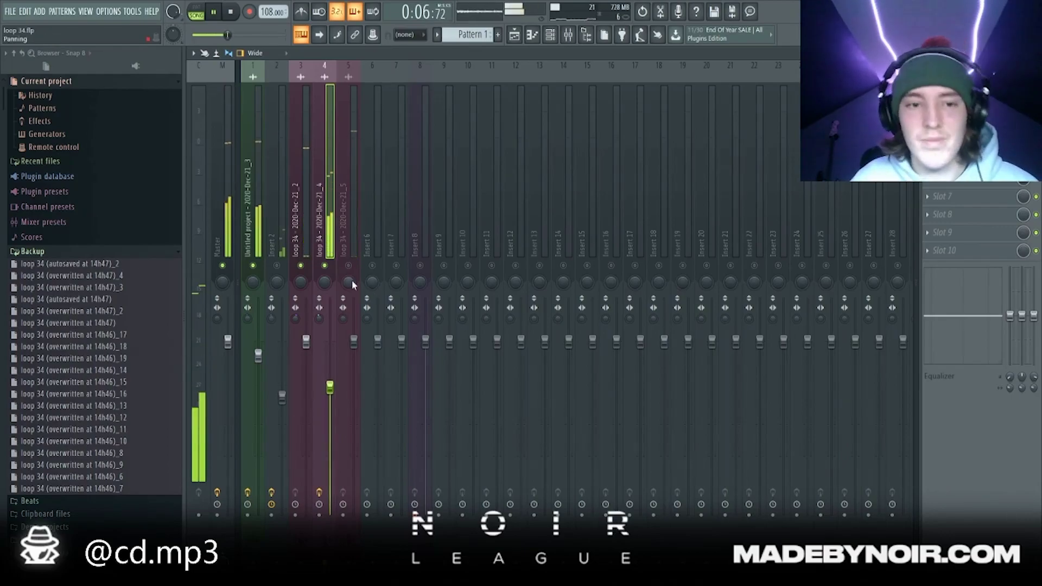
key(space)
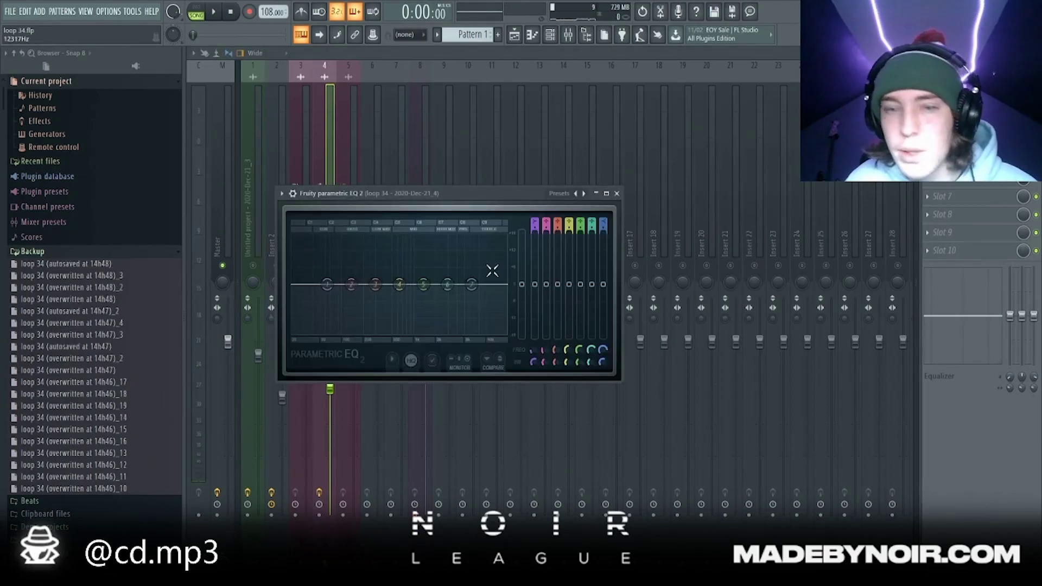
Dip insert 4's Parametric EQ 2 near 714 Hz and to -6.2 dB at 273 Hz, then select insert 3.
drag(400, 293, 406, 301)
key(space)
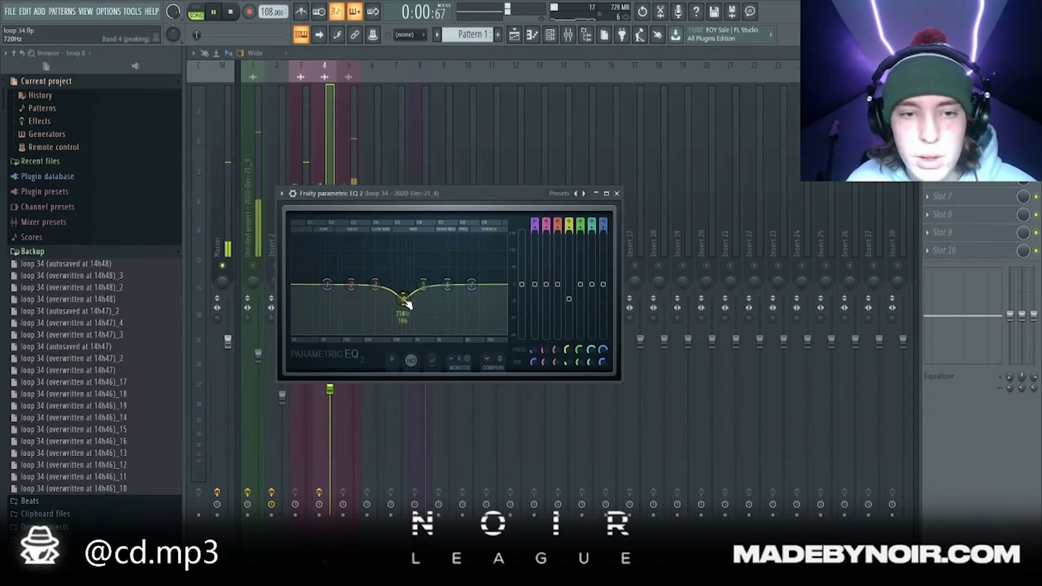
drag(402, 193, 547, 171)
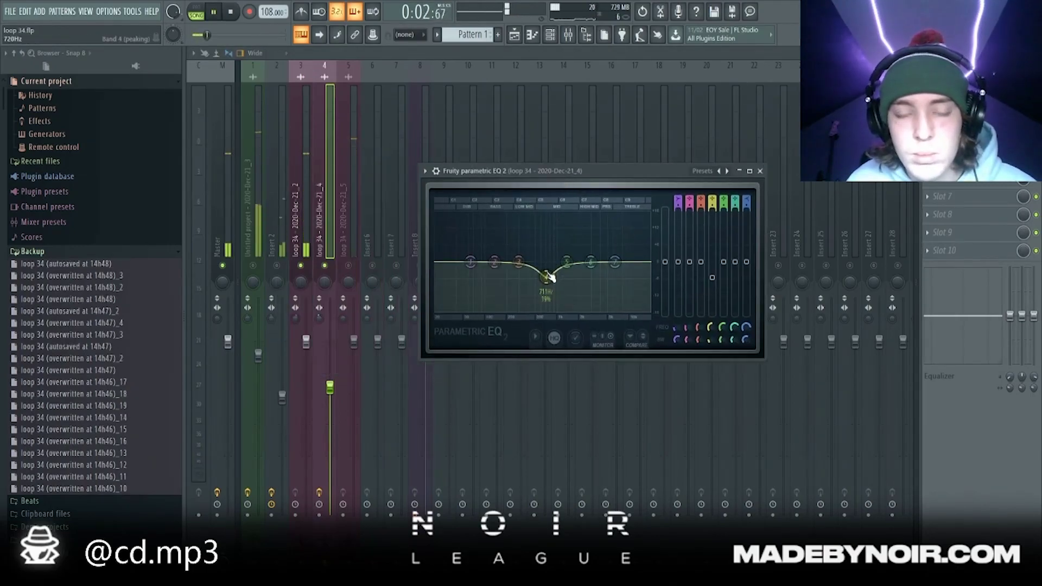
mouse_move(548, 276)
mouse_down()
mouse_move(517, 279)
mouse_move(547, 282)
mouse_up()
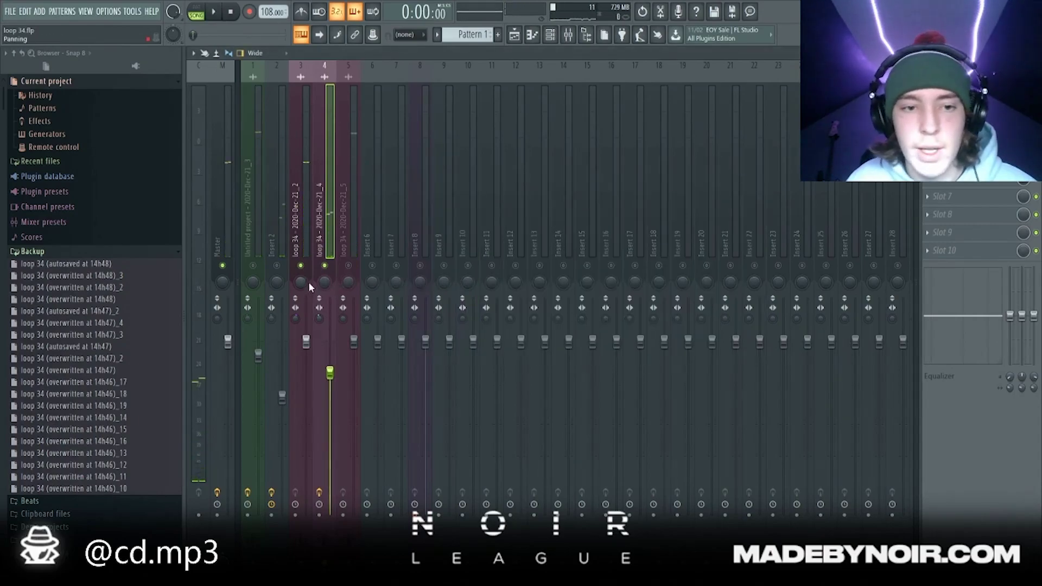
click(307, 222)
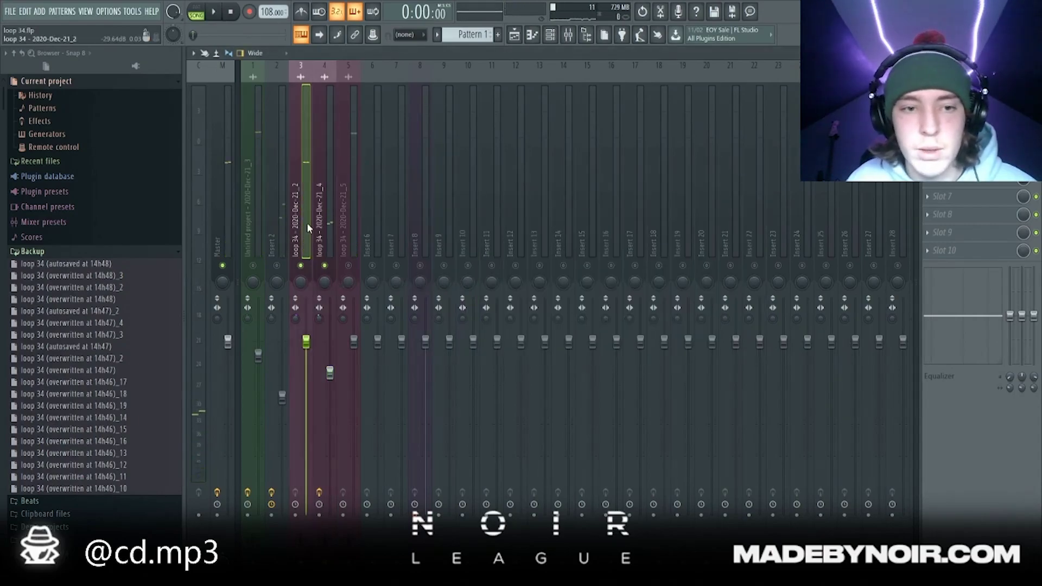
Cut insert 3's low EQ bands (-13.8 dB at 118 Hz), boost 9.5 dB near 1006 Hz, and save.
key(space)
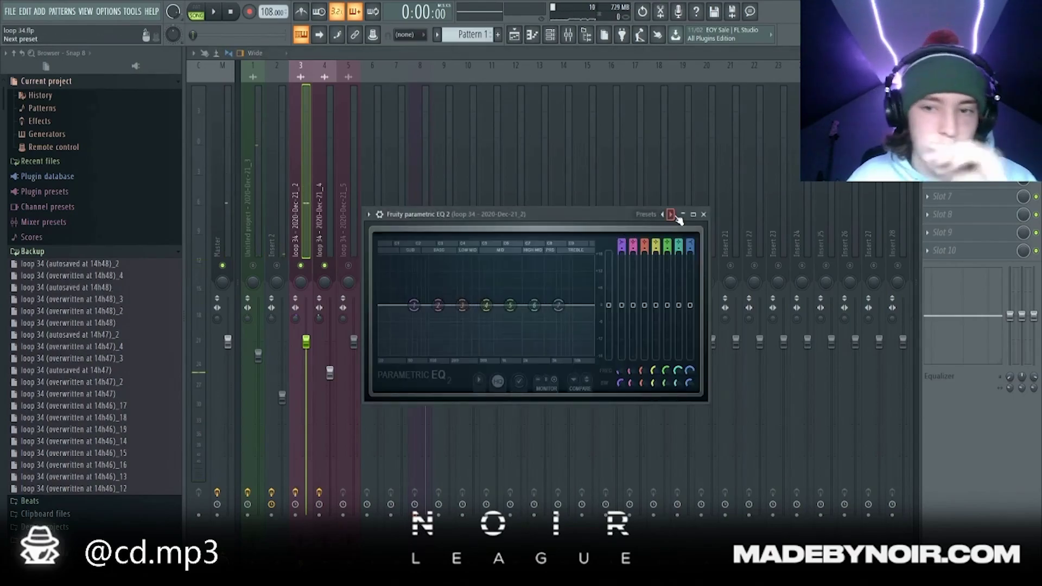
drag(414, 306, 424, 354)
drag(462, 306, 489, 319)
key(space)
mouse_move(439, 353)
mouse_down()
mouse_move(428, 333)
mouse_move(407, 343)
mouse_move(444, 336)
mouse_up()
drag(558, 305, 594, 316)
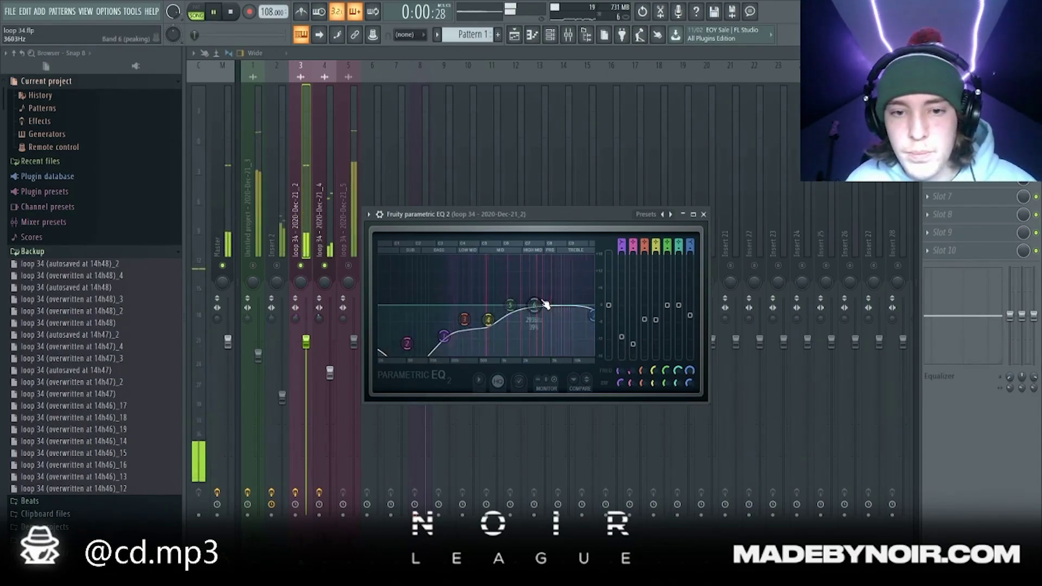
mouse_move(510, 306)
mouse_down()
mouse_move(501, 278)
mouse_move(511, 265)
mouse_move(520, 300)
mouse_move(540, 307)
mouse_move(572, 284)
mouse_move(573, 295)
mouse_move(525, 315)
mouse_up()
key(space)
key(space)
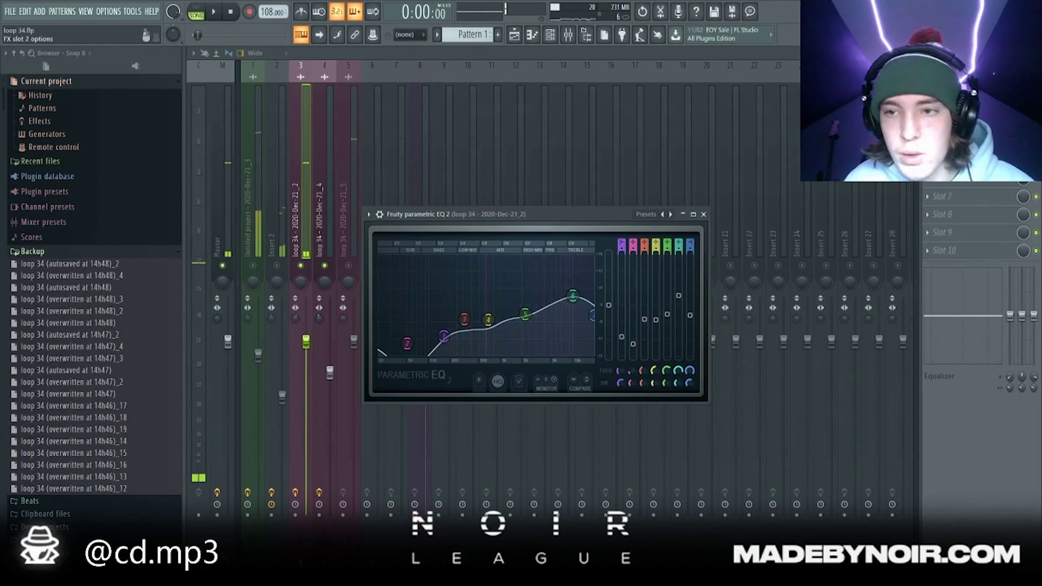
key(ctrl+s)
key(Escape)
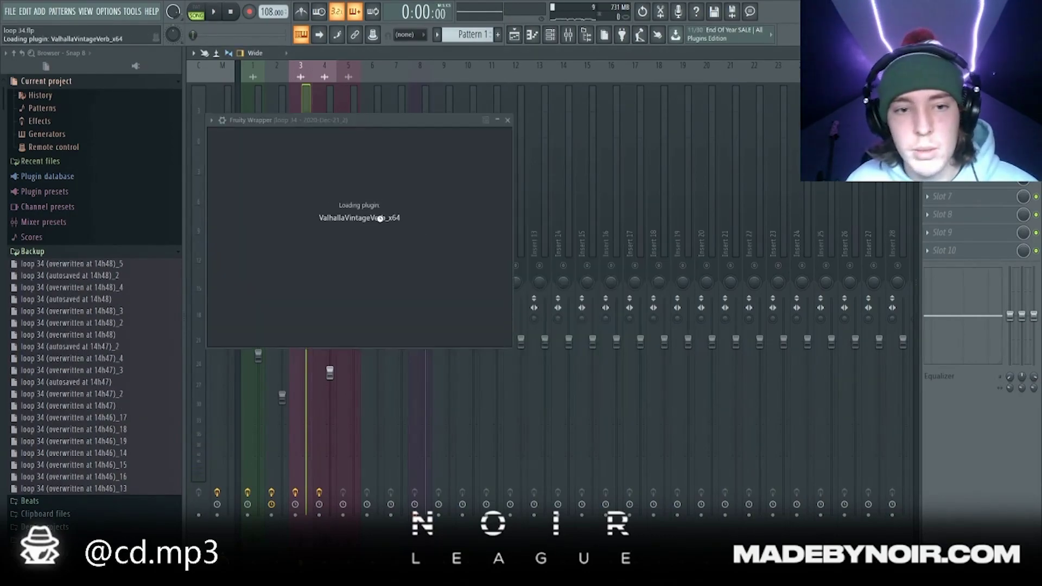
Set insert 3's VintageVerb to 1.22 s decay and 14.4 % mix, with a higher low cut.
drag(327, 249, 316, 275)
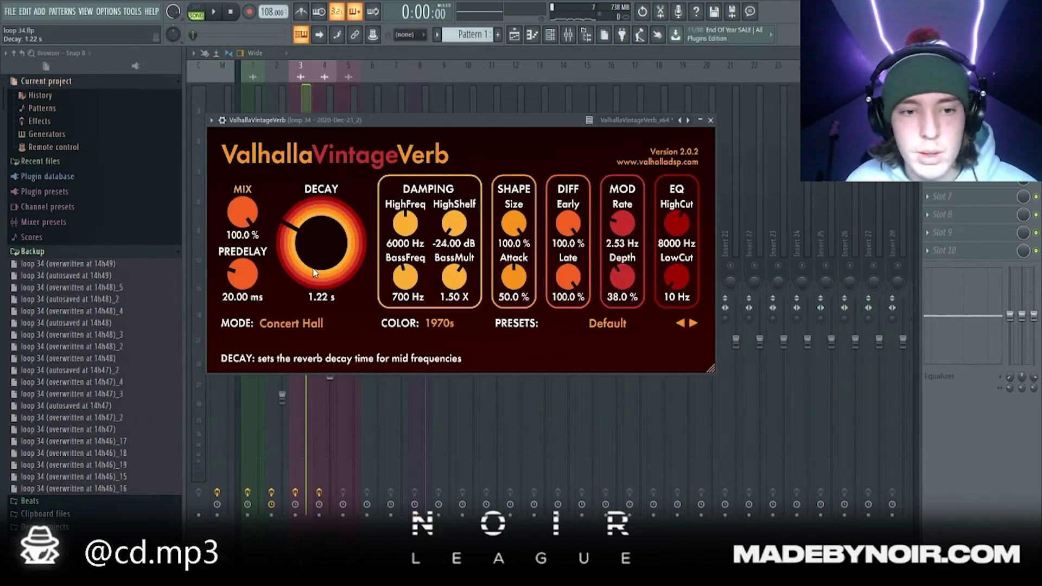
drag(238, 211, 250, 318)
key(space)
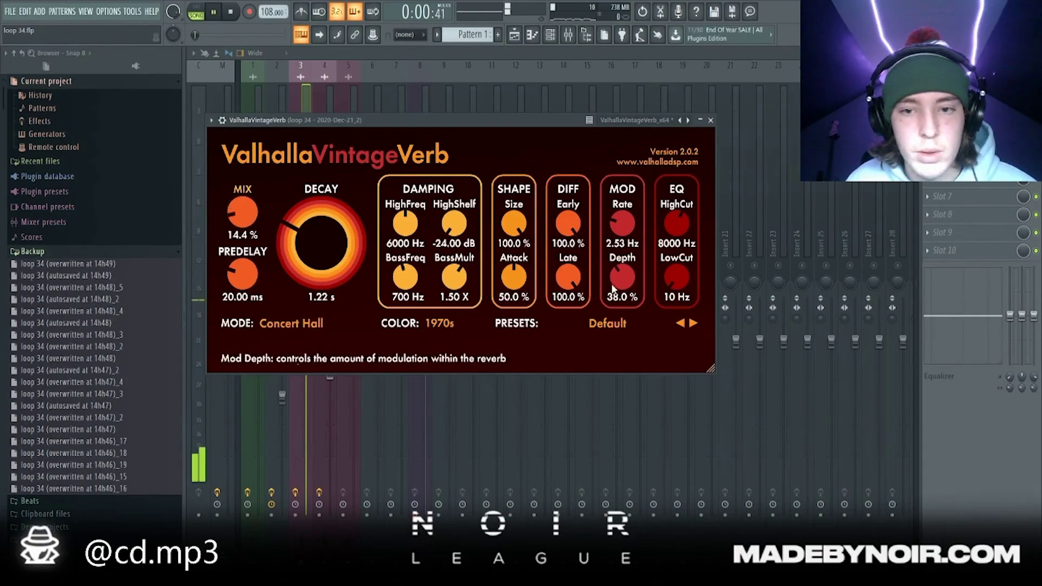
drag(677, 279, 675, 270)
drag(489, 117, 951, 337)
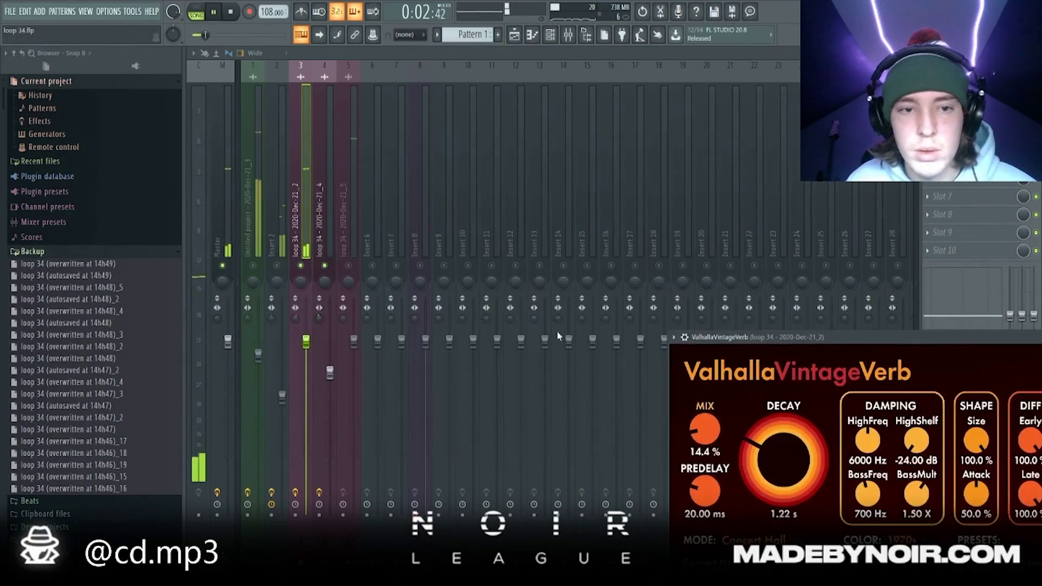
Mute insert 1, raise insert 3's fader, lower insert 4's, and stop playback.
click(254, 265)
drag(307, 343, 307, 329)
drag(329, 372, 330, 389)
key(space)
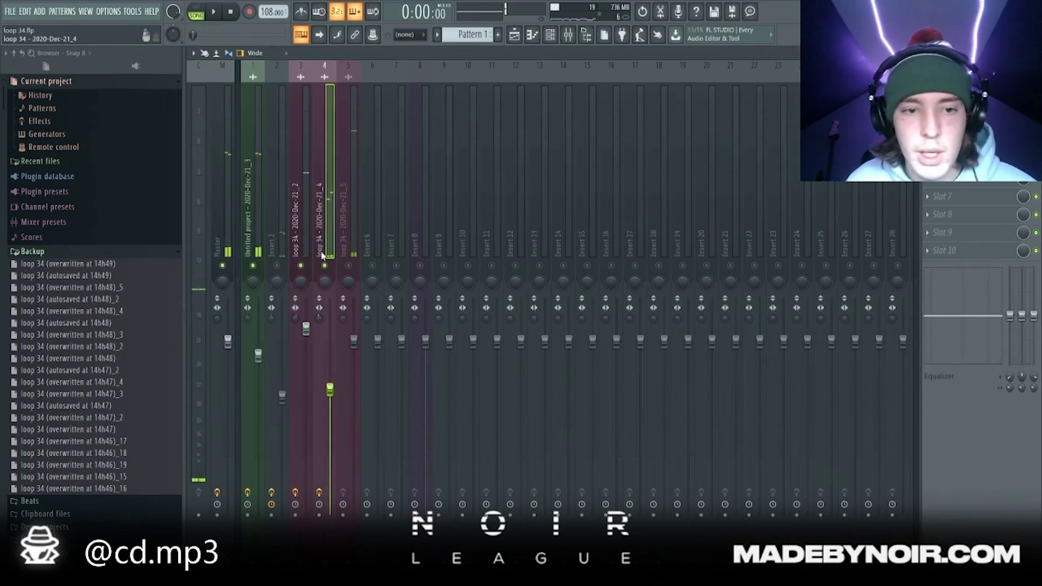
Solo insert 4, add Soundtoys Effect Rack with EchoBoy's 09 Guitar > Memory Man preset, and audition it.
right_click(325, 266)
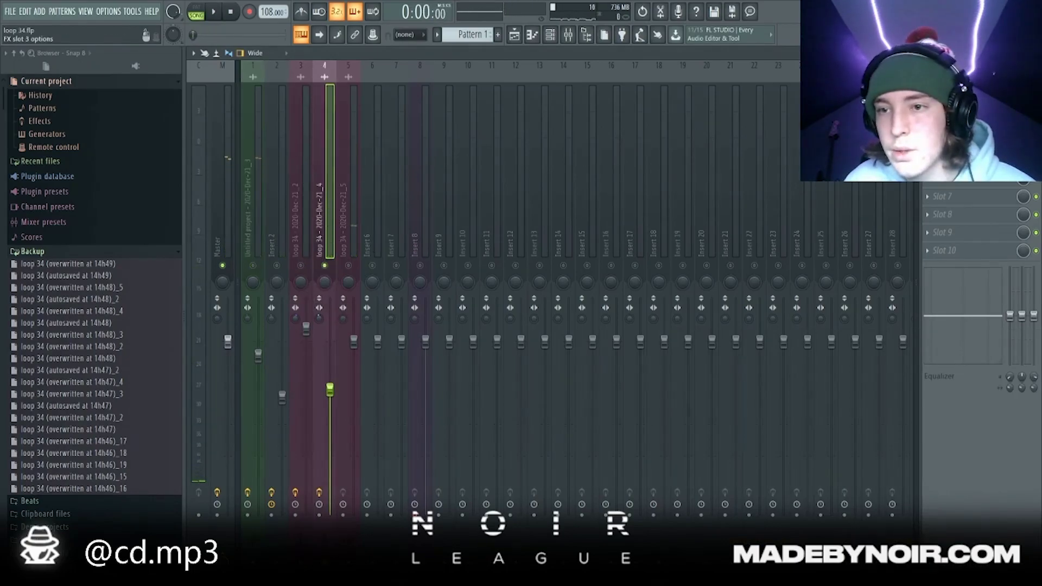
click(772, 272)
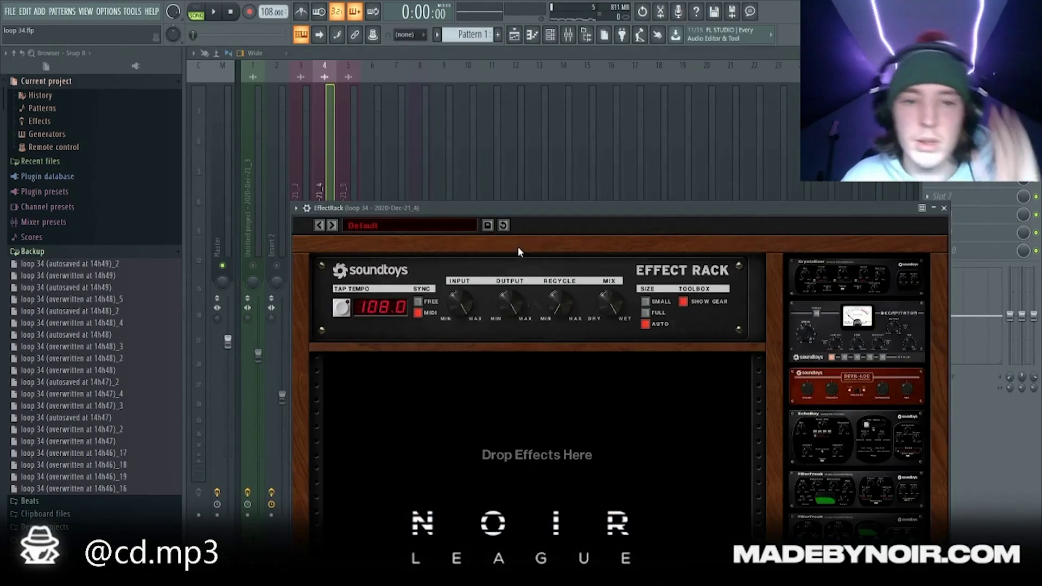
click(442, 232)
mouse_move(420, 293)
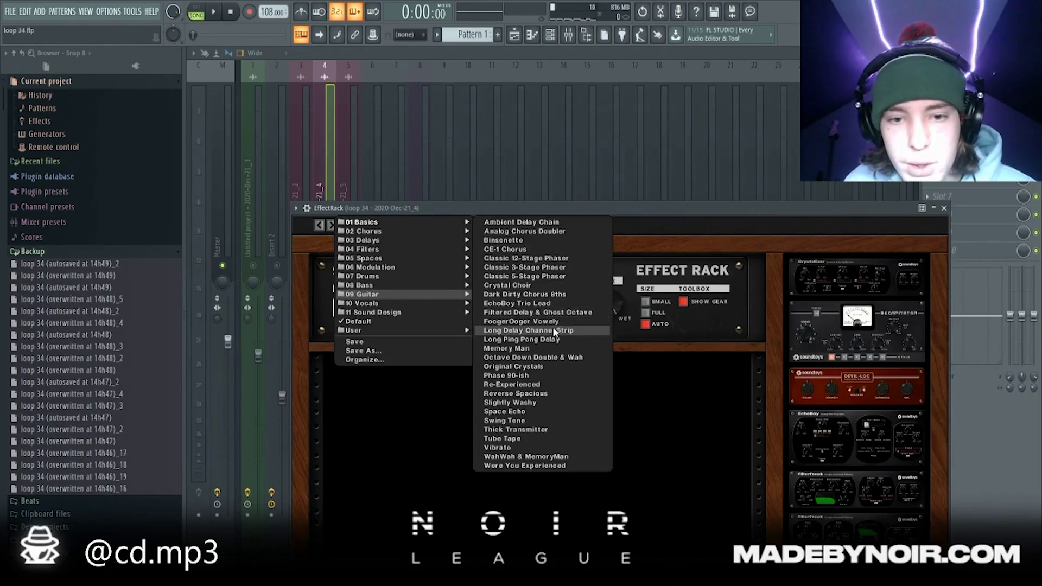
click(539, 347)
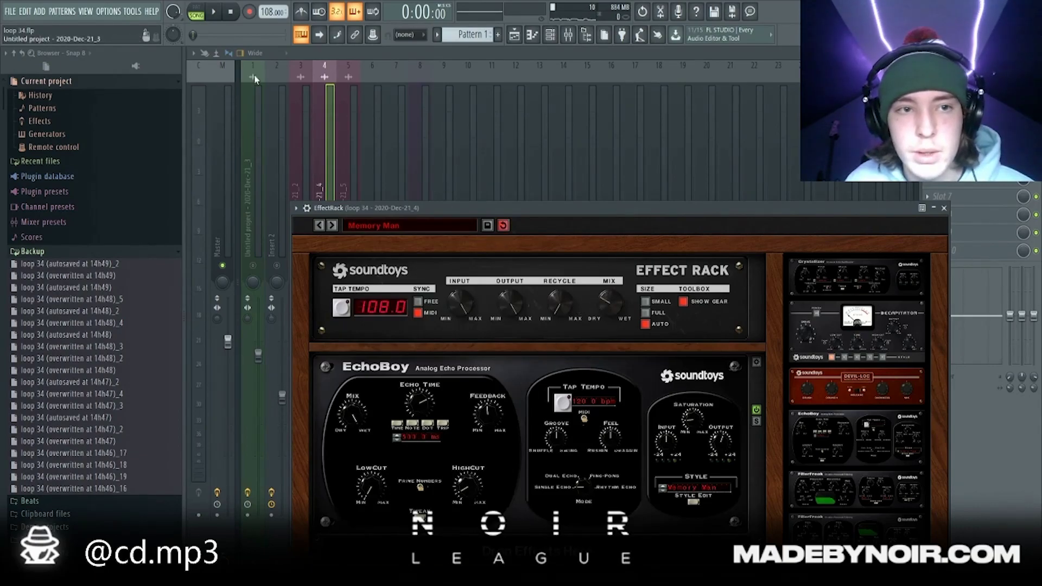
key(space)
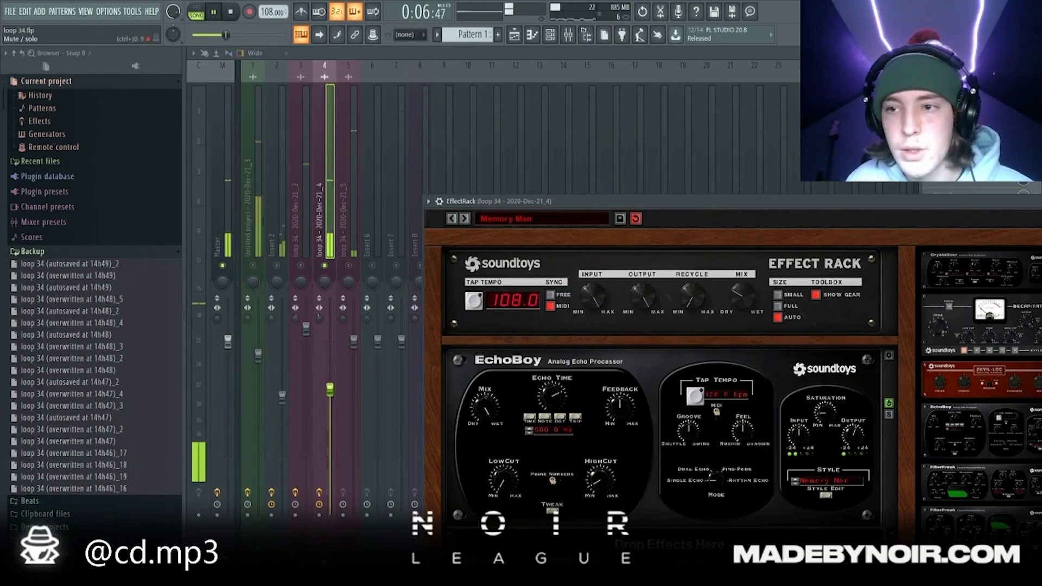
key(space)
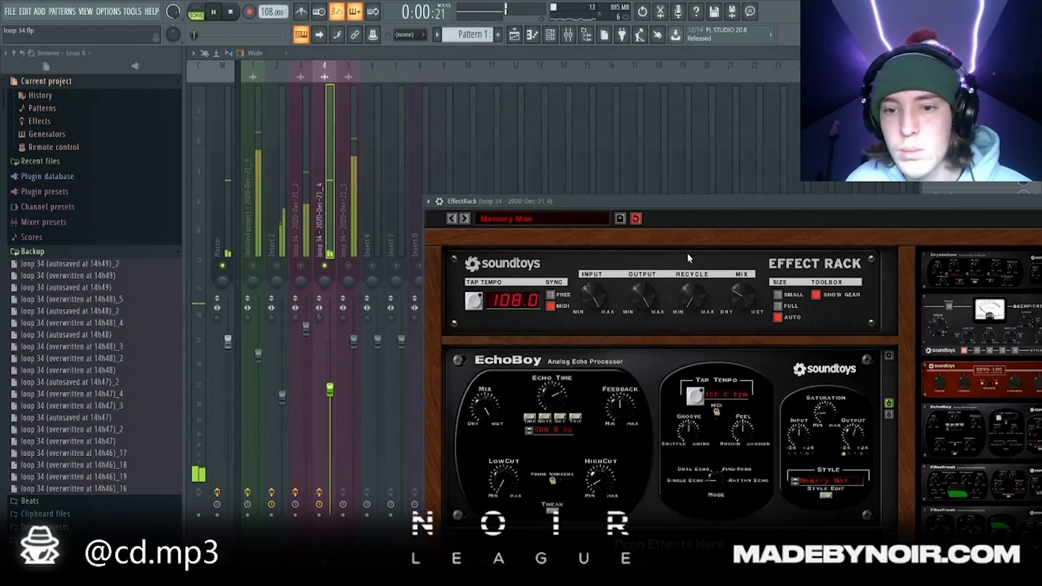
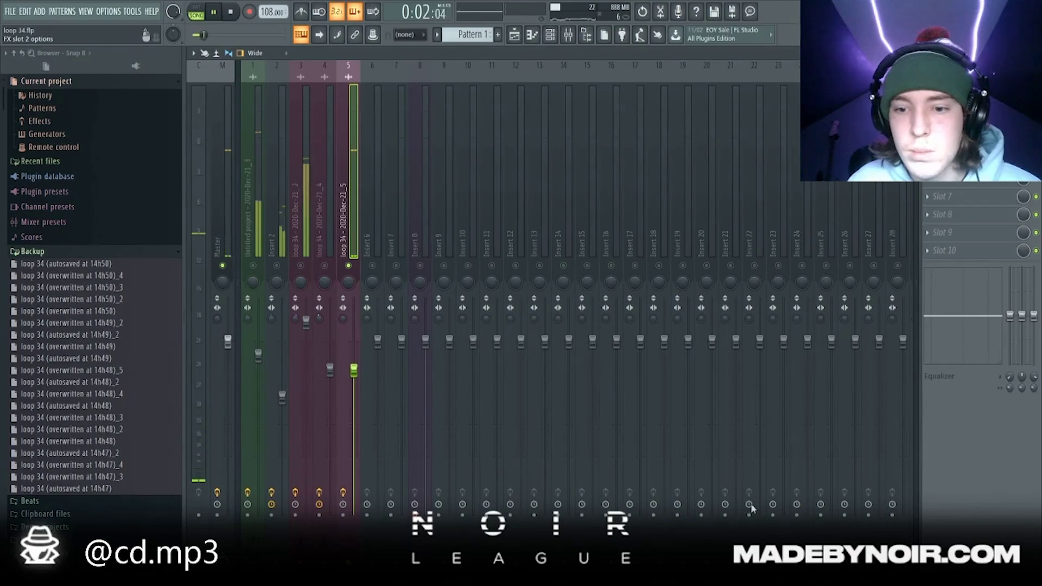
Boost Parametric EQ 2's low band around 59 Hz, stop playback and return to the Playlist.
drag(366, 299, 455, 346)
key(space)
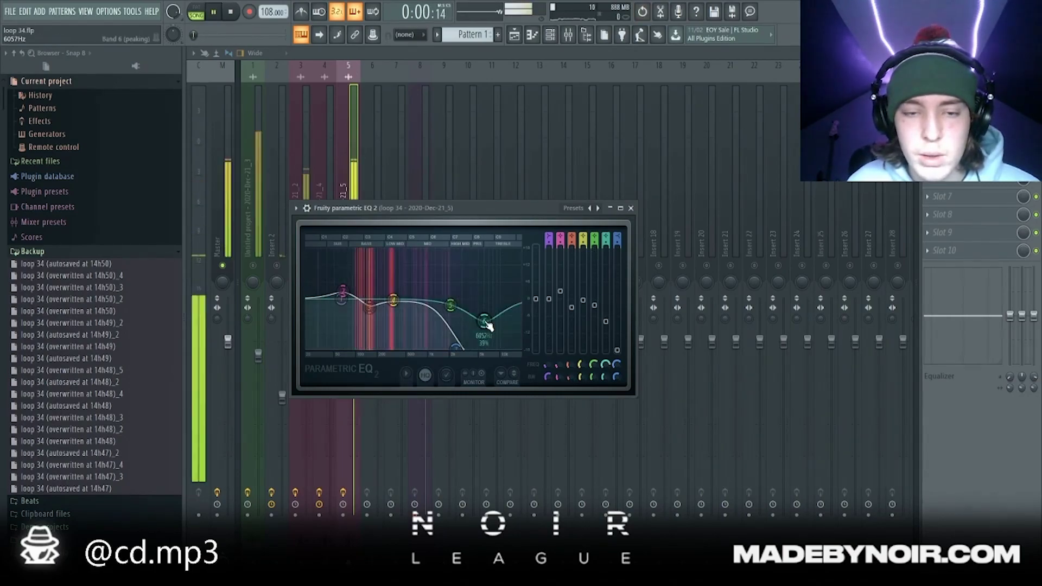
key(F5)
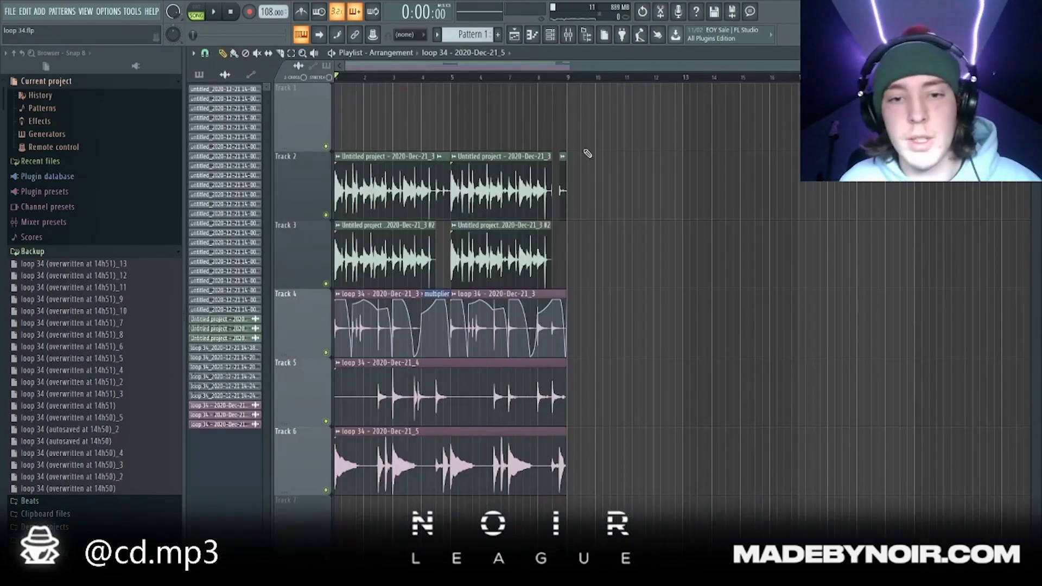
Duplicate the loop section twice to about bar 17, solo Track 2 and open its clip settings.
key(ctrl+s)
ctrl+right_click(585, 148)
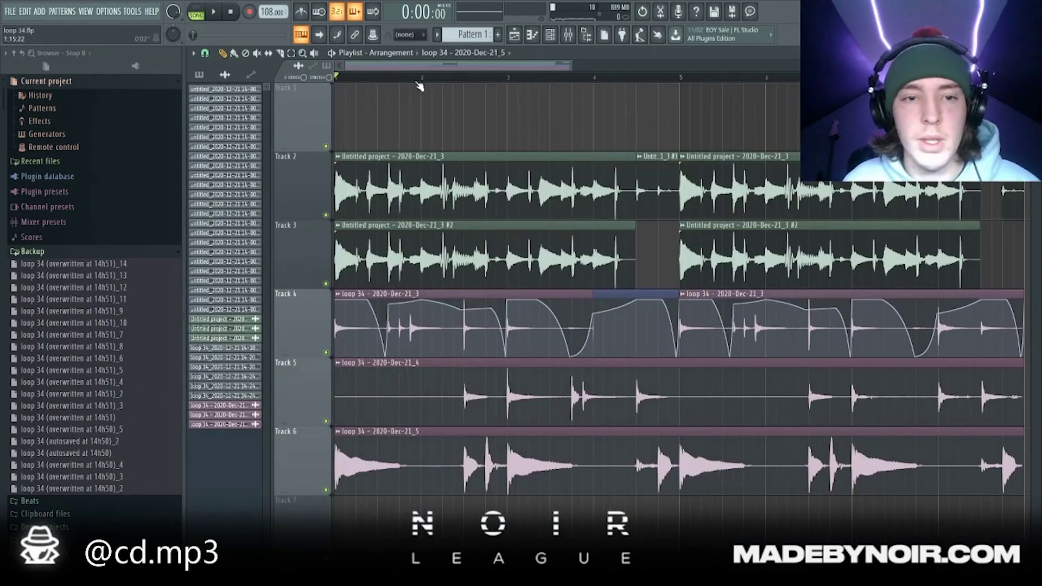
scroll(420, 90, down, 3)
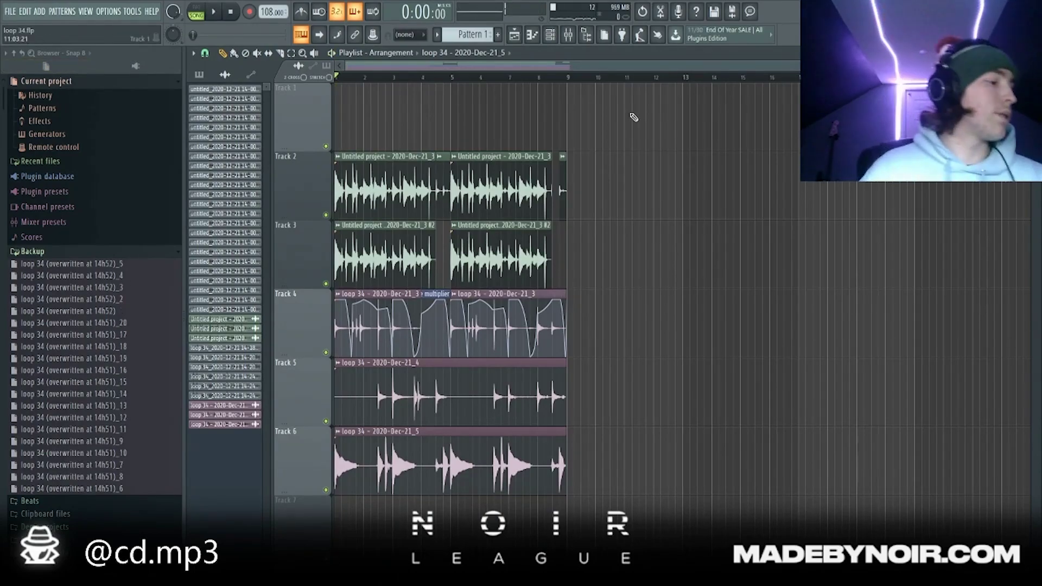
key(ctrl+b)
key(ctrl+b)
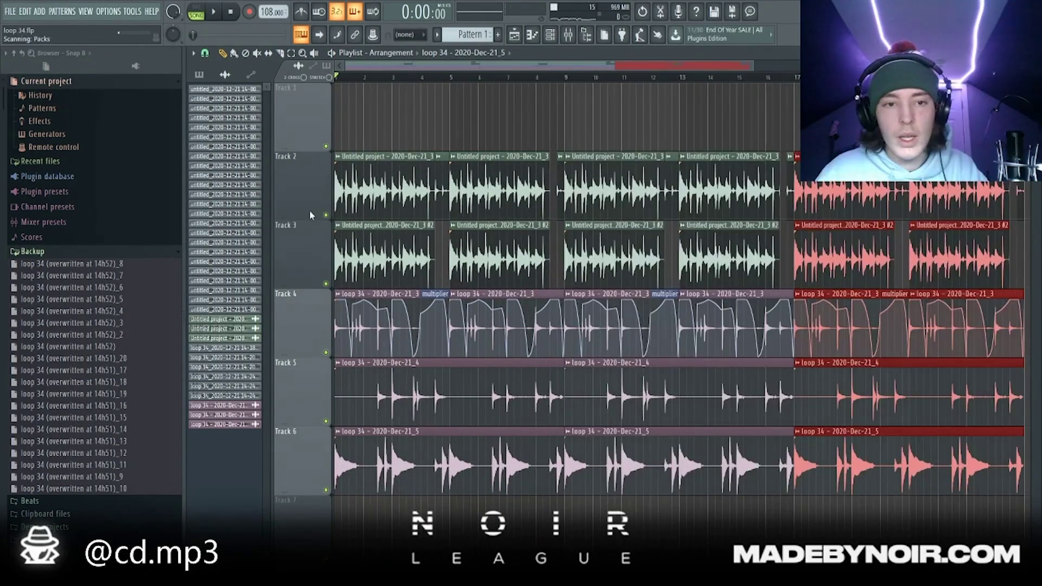
ctrl+click(326, 216)
double_click(348, 159)
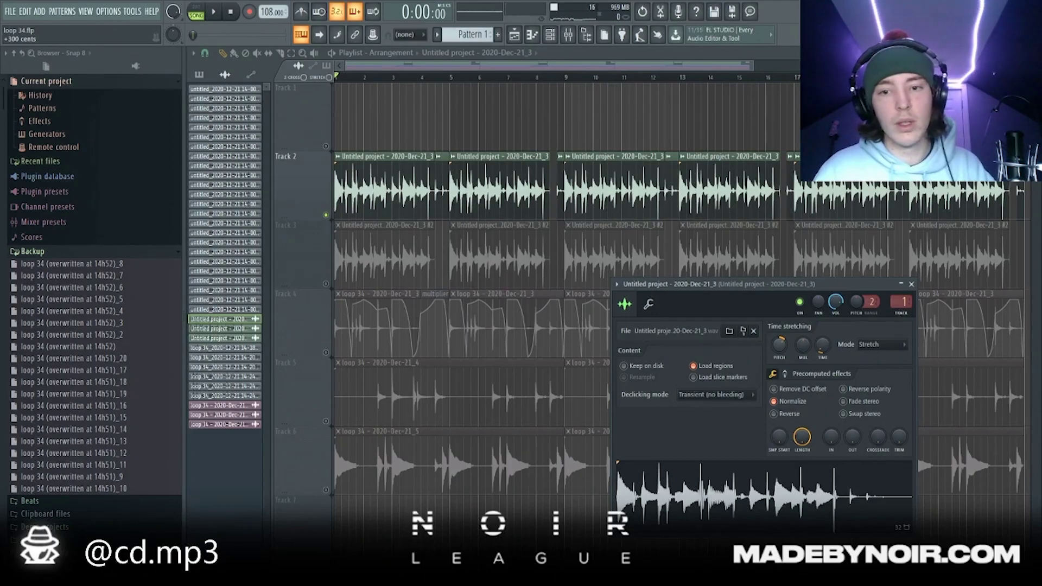
Drop the Track 2 sample's pitch from +300 to +200 cents, then play the arrangement.
drag(779, 344, 779, 350)
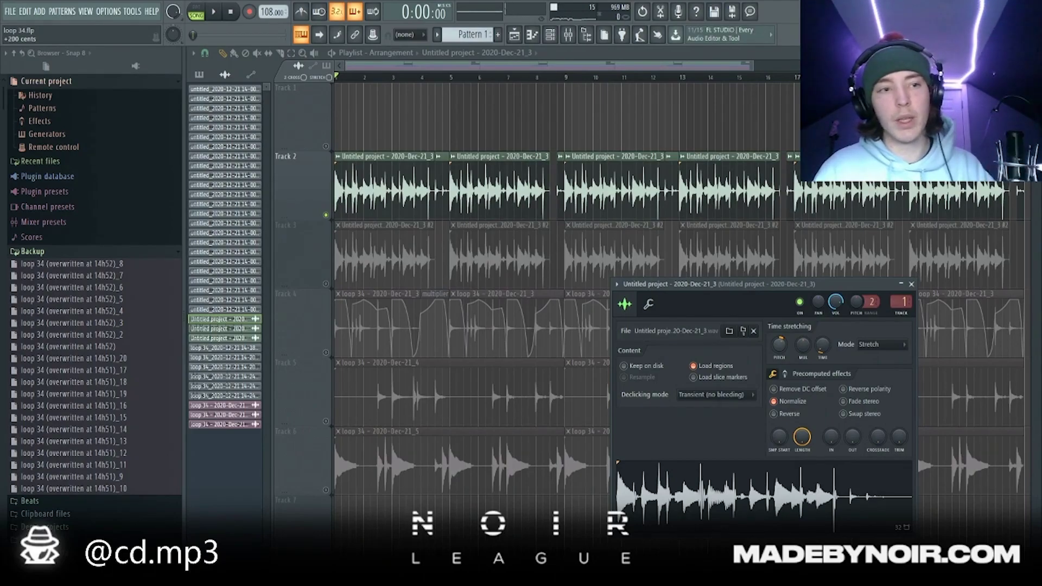
key(Escape)
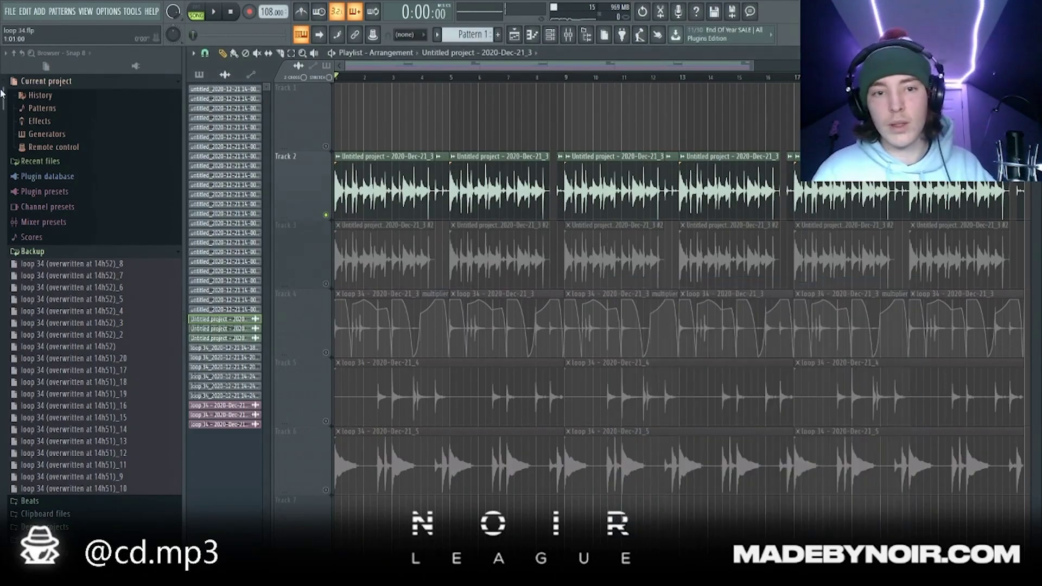
key(space)
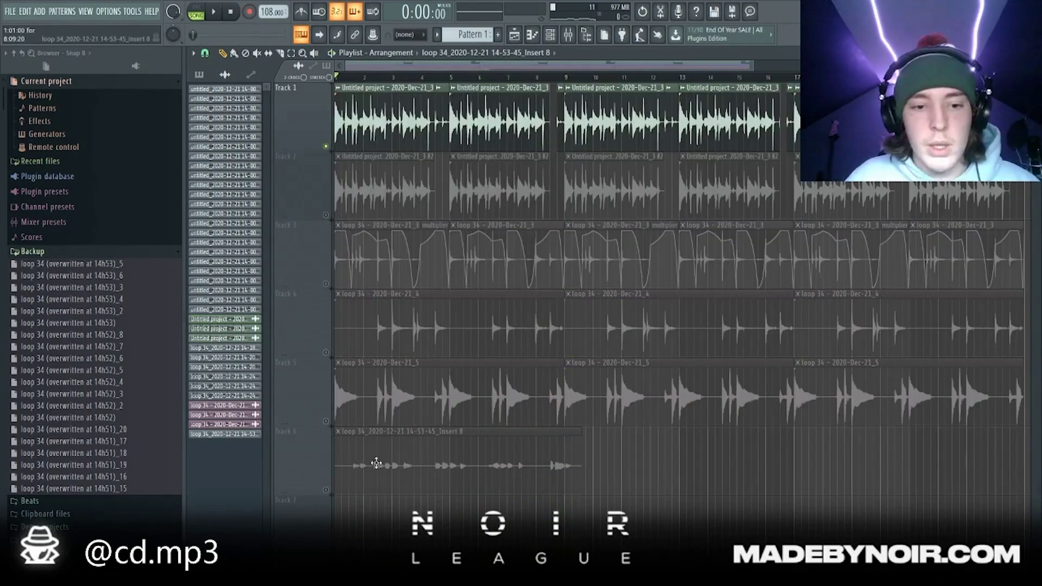
Check the Track 6 clip's routing by looking at mixer inserts 8 and 12.
double_click(376, 463)
click(570, 34)
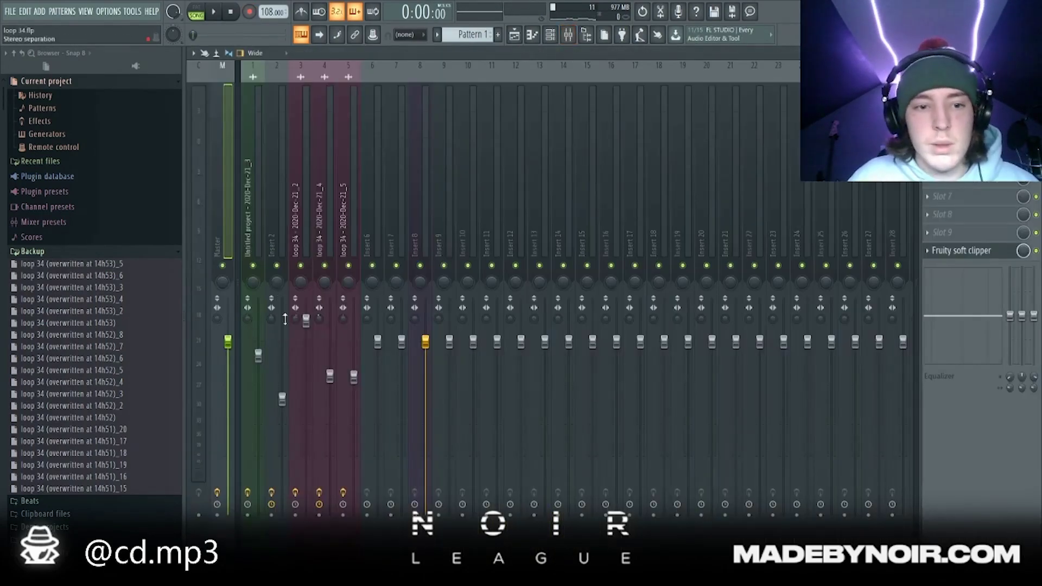
click(425, 241)
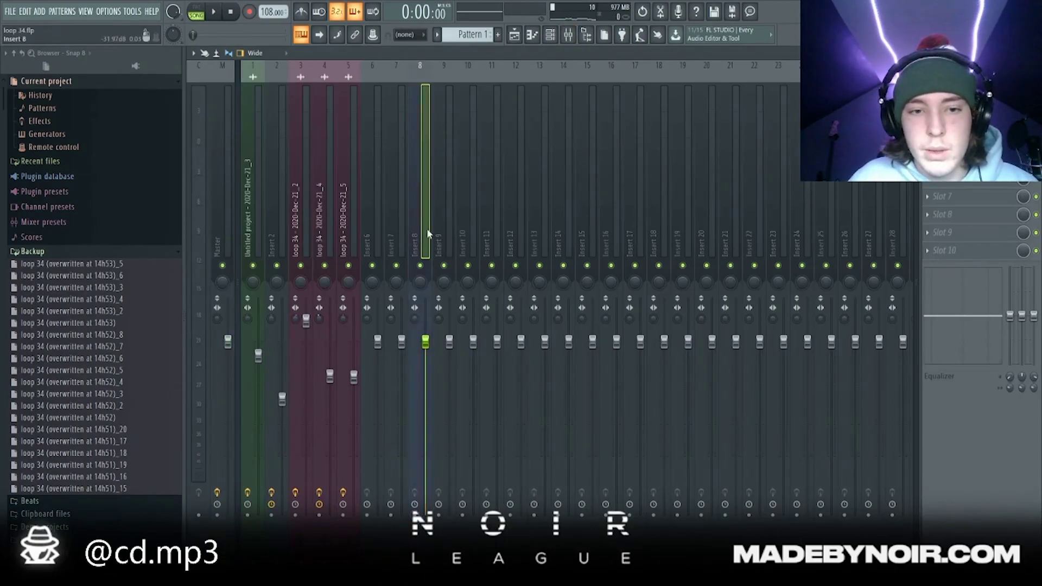
click(516, 204)
click(520, 39)
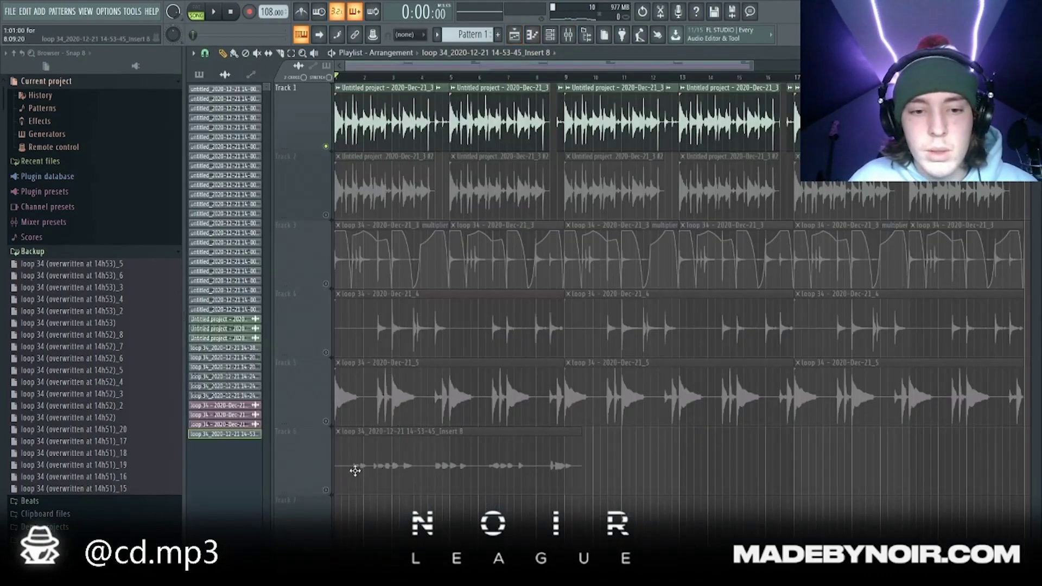
Set the Insert 8 clip to Stretch time stretching with Normalize on, then audition the song.
double_click(355, 471)
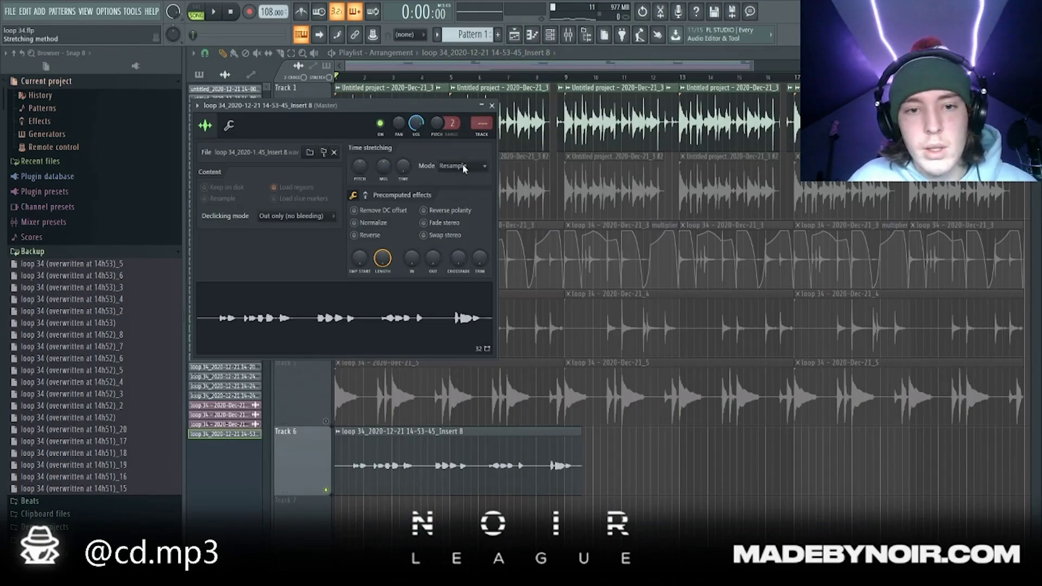
click(443, 198)
click(375, 223)
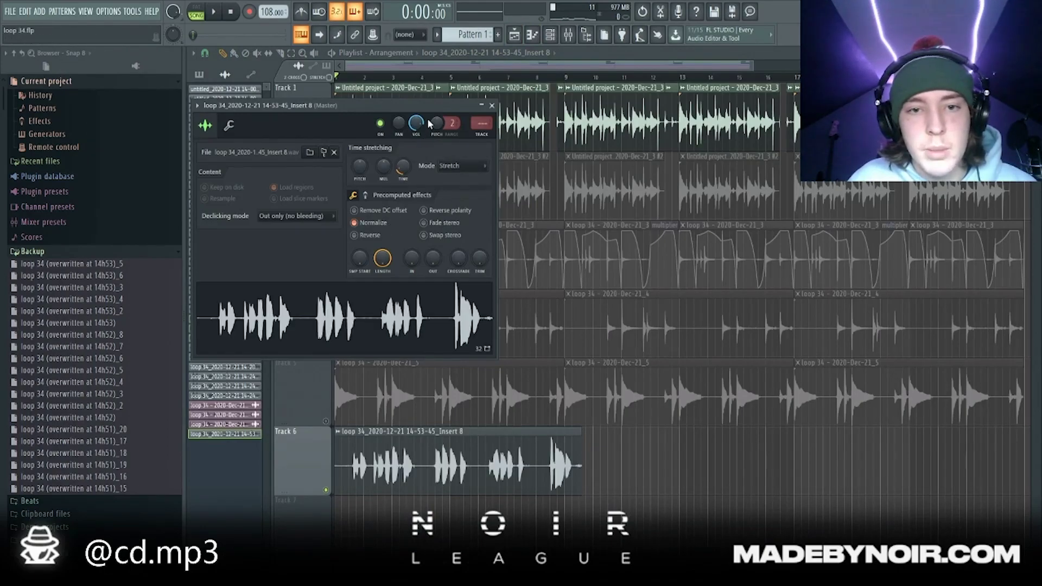
double_click(339, 95)
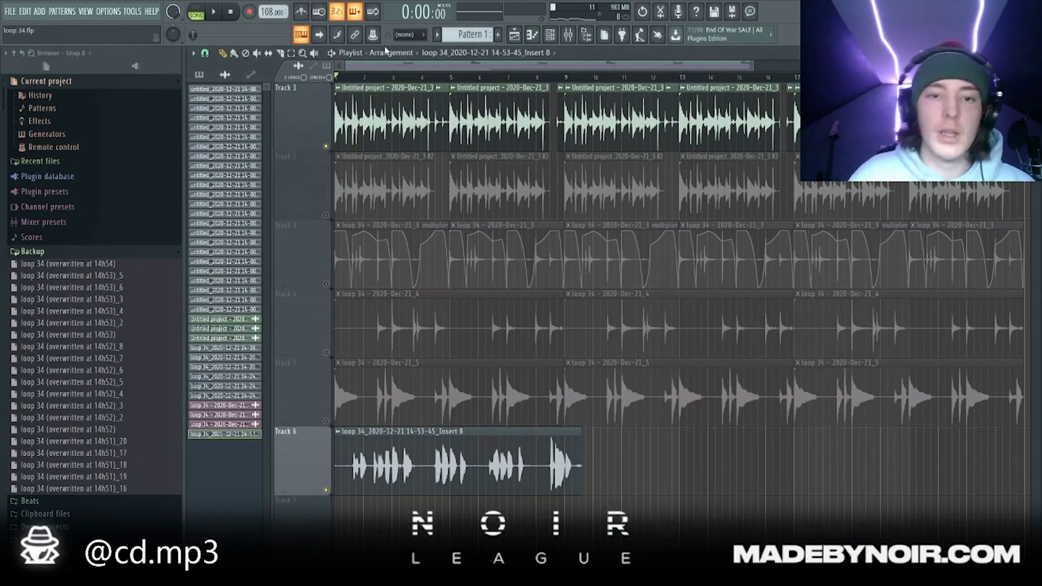
key(space)
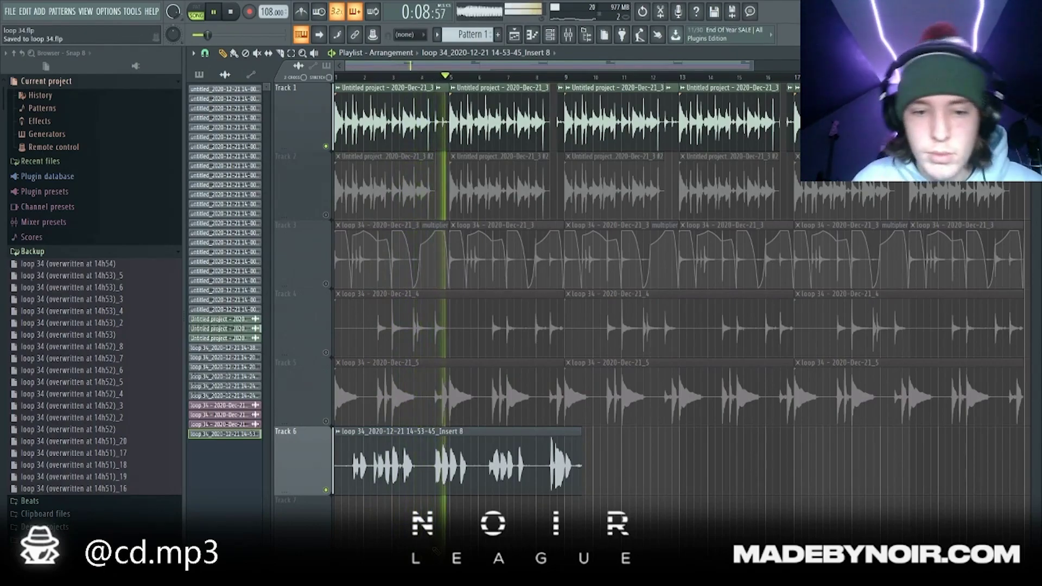
key(space)
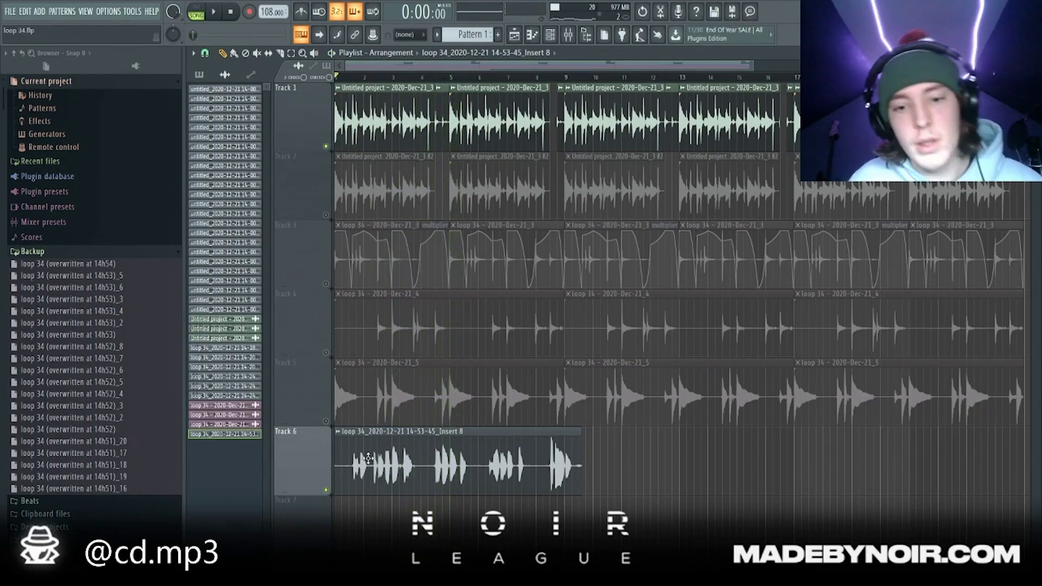
Route the Track 6 clip to its own mixer insert and high-pass it at about 192 Hz.
double_click(368, 459)
key(ctrl+l)
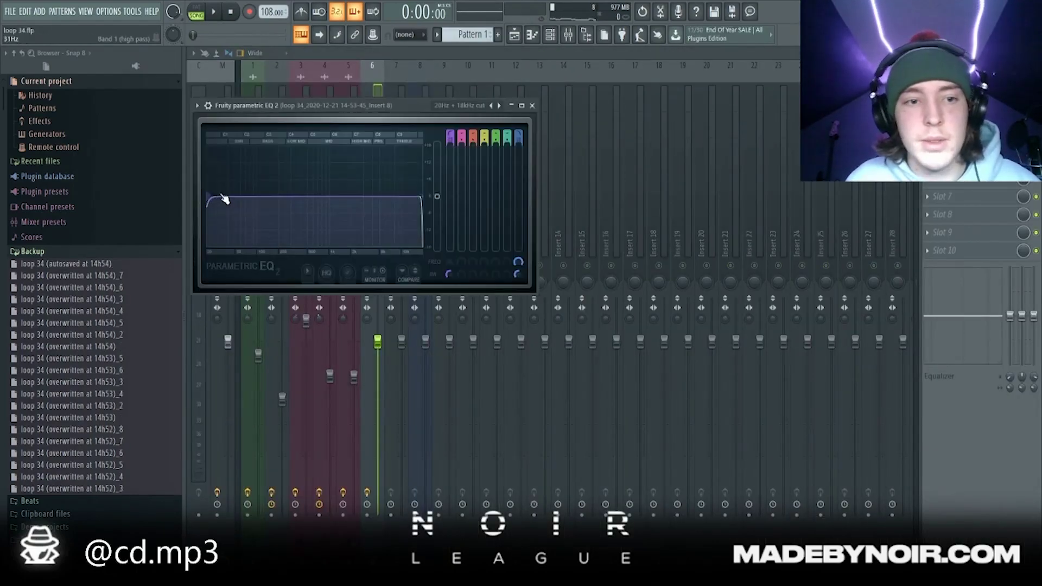
drag(209, 197, 277, 196)
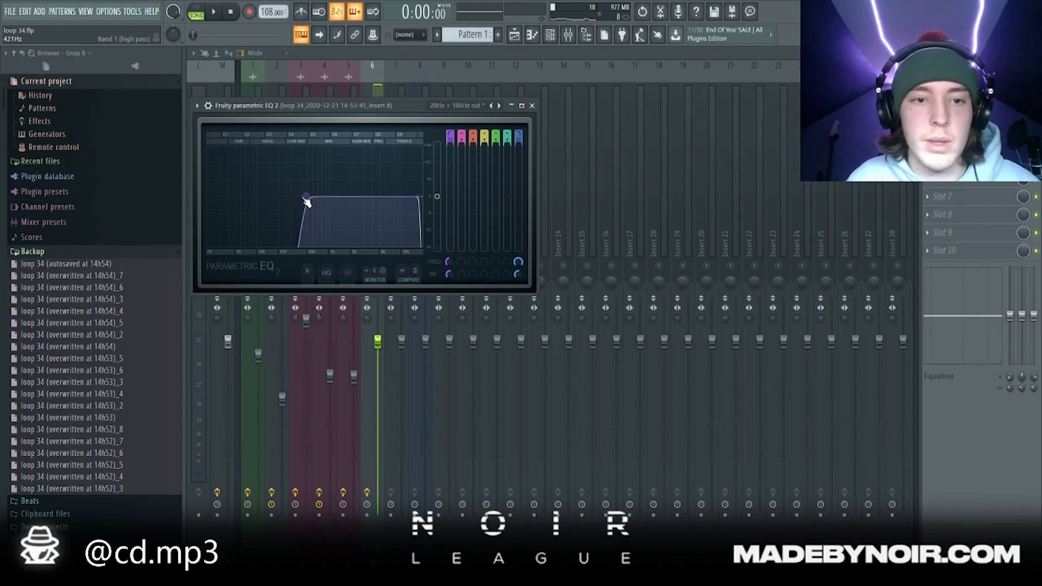
Refine the EQ: high-pass near 275 Hz, high shelf at 20000 Hz, band 4 -5.9 dB at 888 Hz.
drag(340, 115, 502, 125)
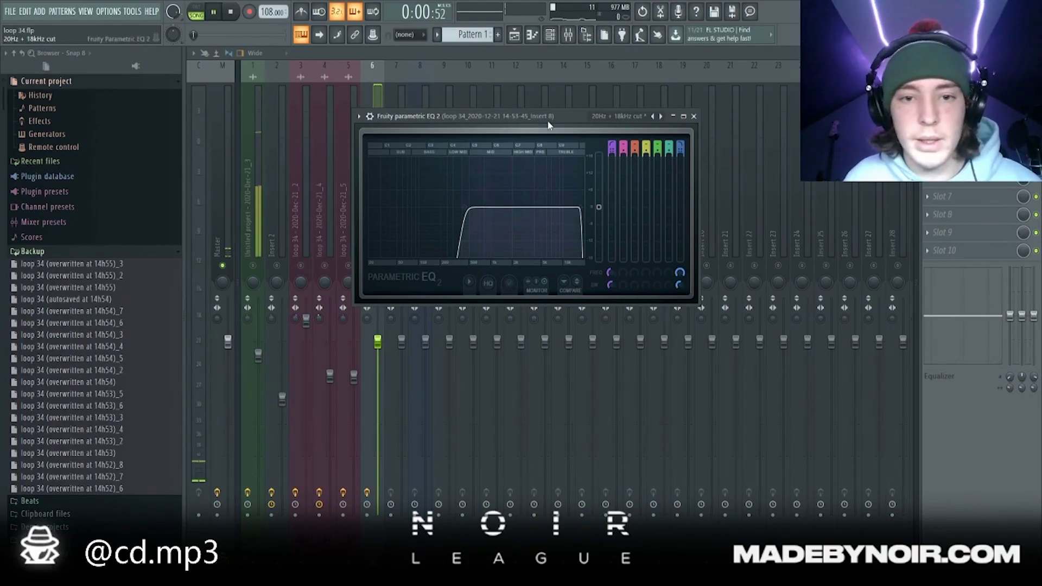
mouse_move(467, 207)
mouse_down()
mouse_move(485, 206)
mouse_move(451, 207)
mouse_move(462, 207)
mouse_up()
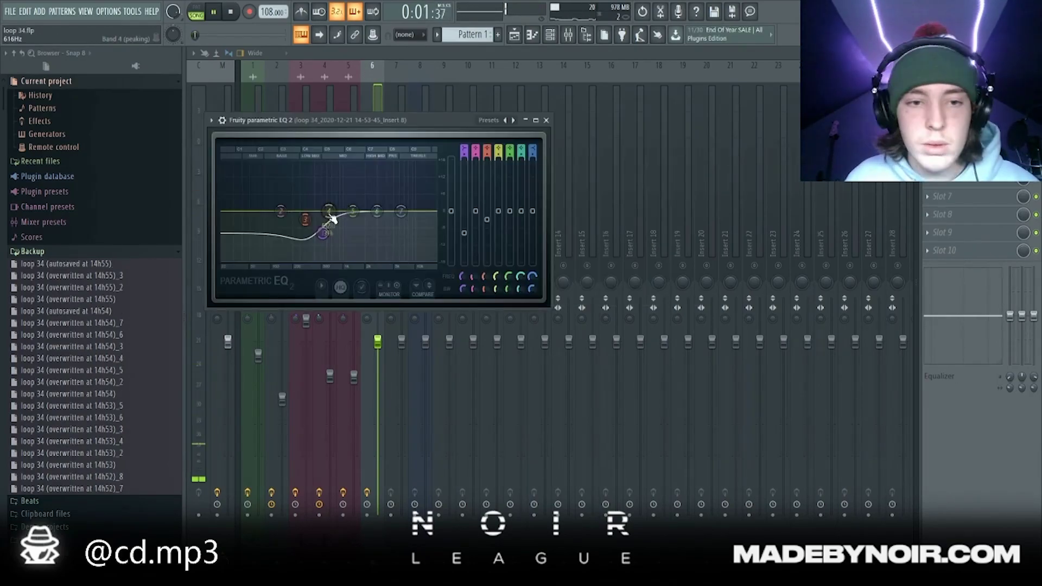
mouse_move(332, 217)
mouse_down()
mouse_move(320, 243)
mouse_move(331, 212)
mouse_up()
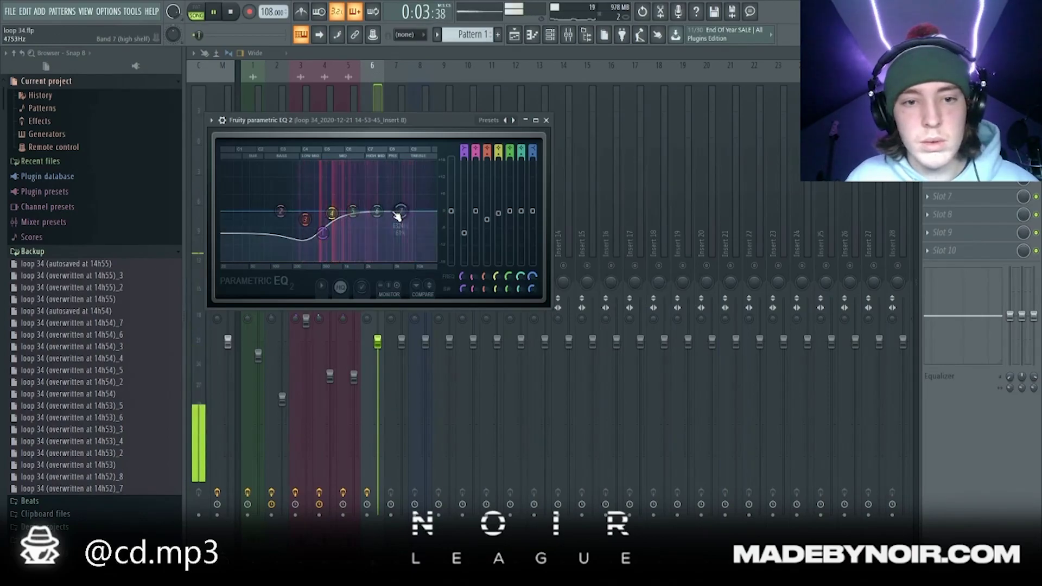
mouse_move(401, 211)
mouse_down()
mouse_move(441, 225)
mouse_move(365, 177)
mouse_move(395, 176)
mouse_move(395, 208)
mouse_move(396, 190)
mouse_move(397, 199)
mouse_up()
drag(332, 213, 331, 230)
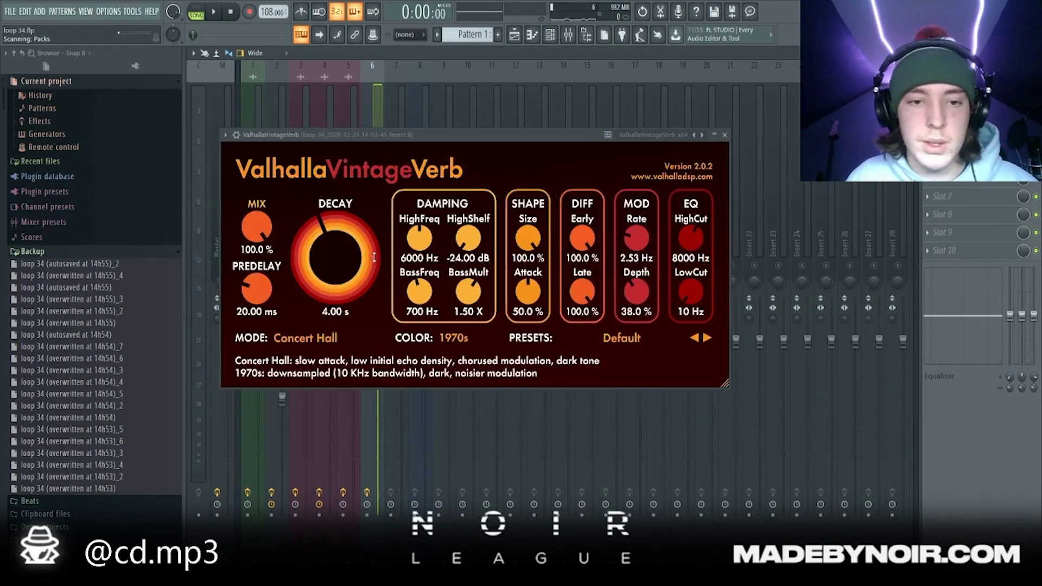
Shorten Insert 8's ValhallaVintageVerb decay and lower its mix.
drag(354, 261, 354, 274)
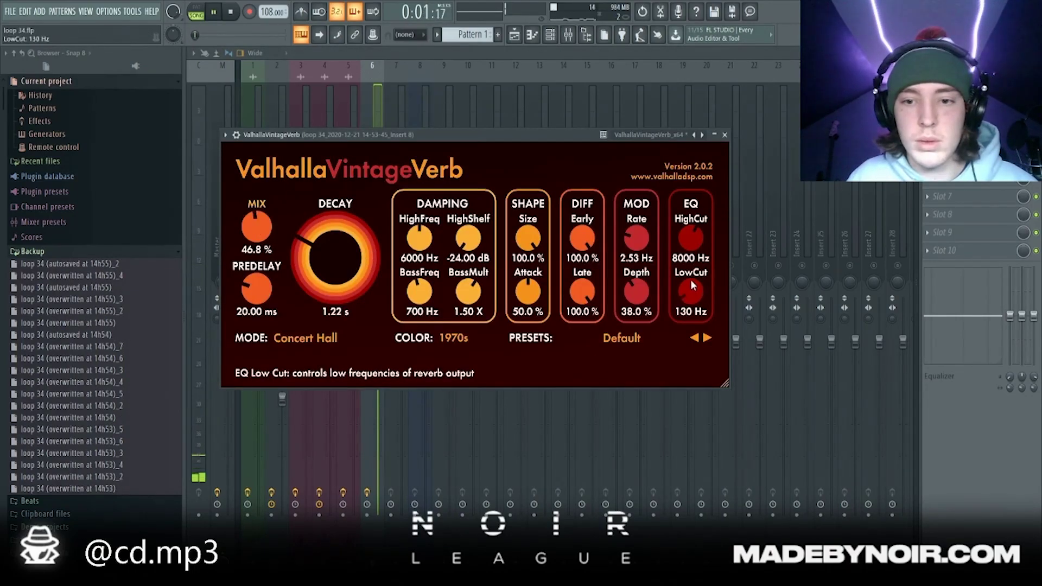
click(724, 134)
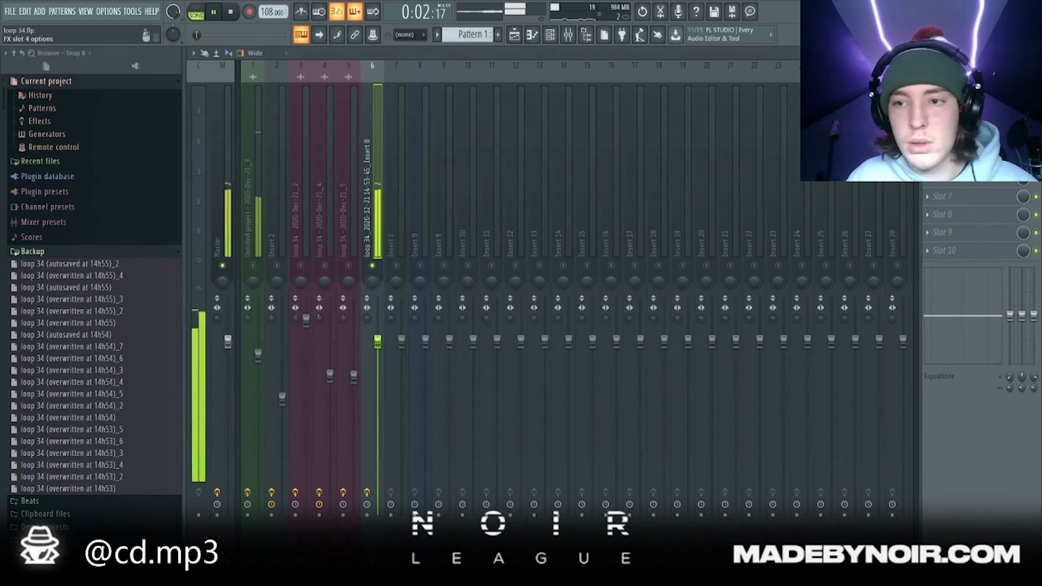
click(958, 124)
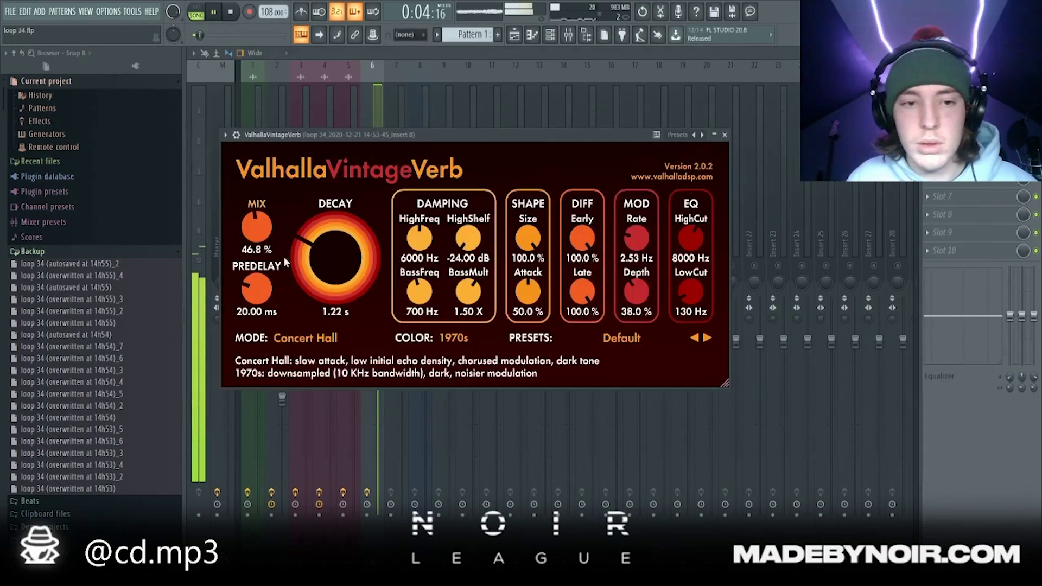
drag(259, 228, 259, 242)
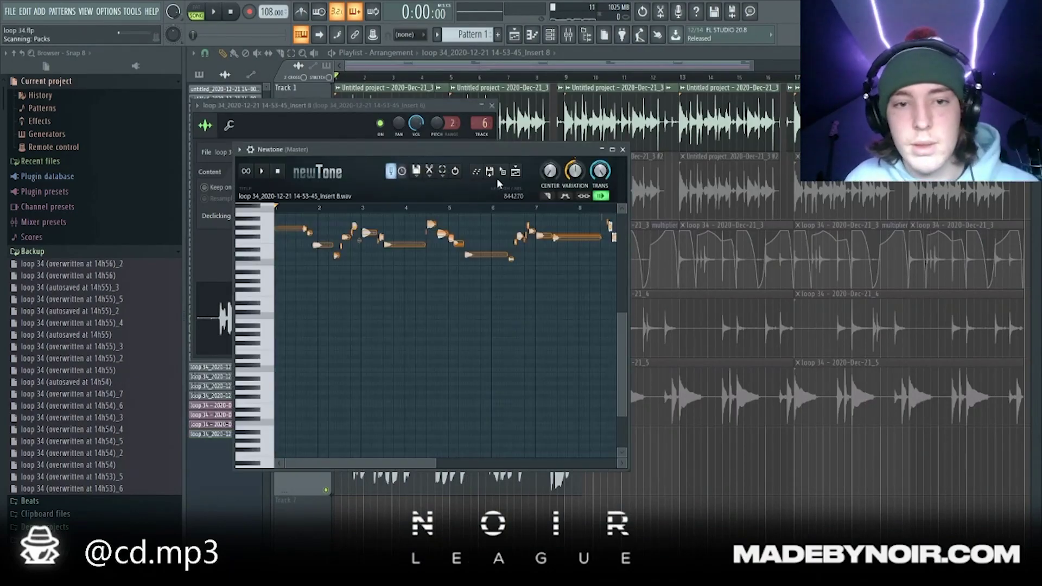
Maximize Newtone, zoom in, and return the pitch Center knob to 0% after testing it.
double_click(493, 152)
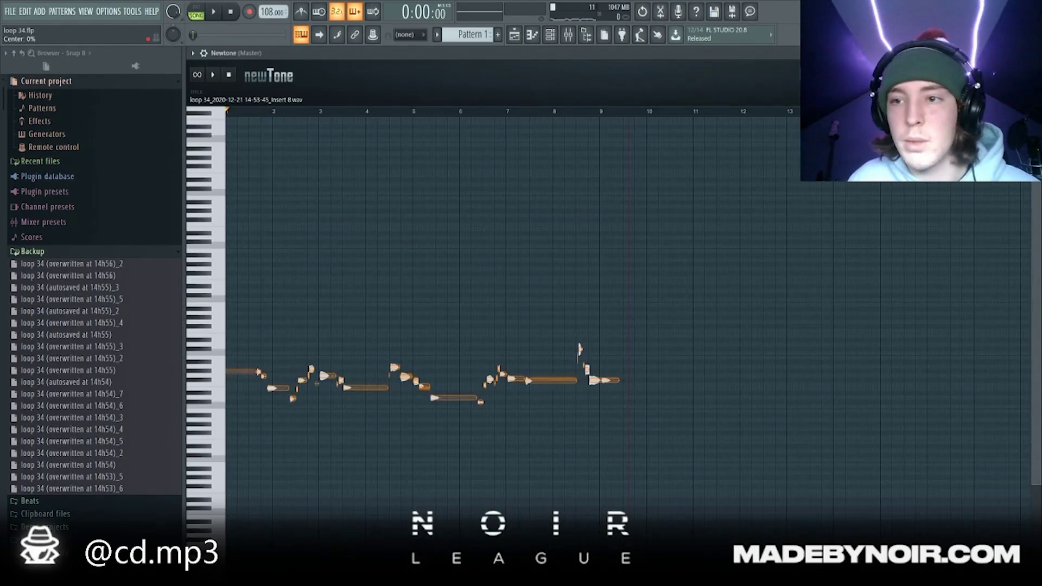
scroll(317, 314, up, 3)
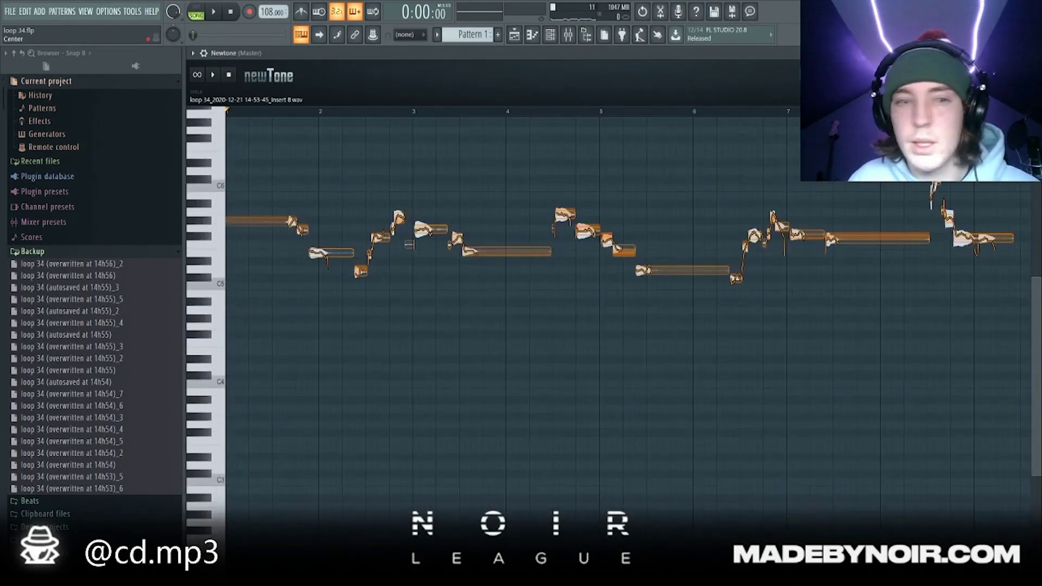
drag(947, 77, 947, 27)
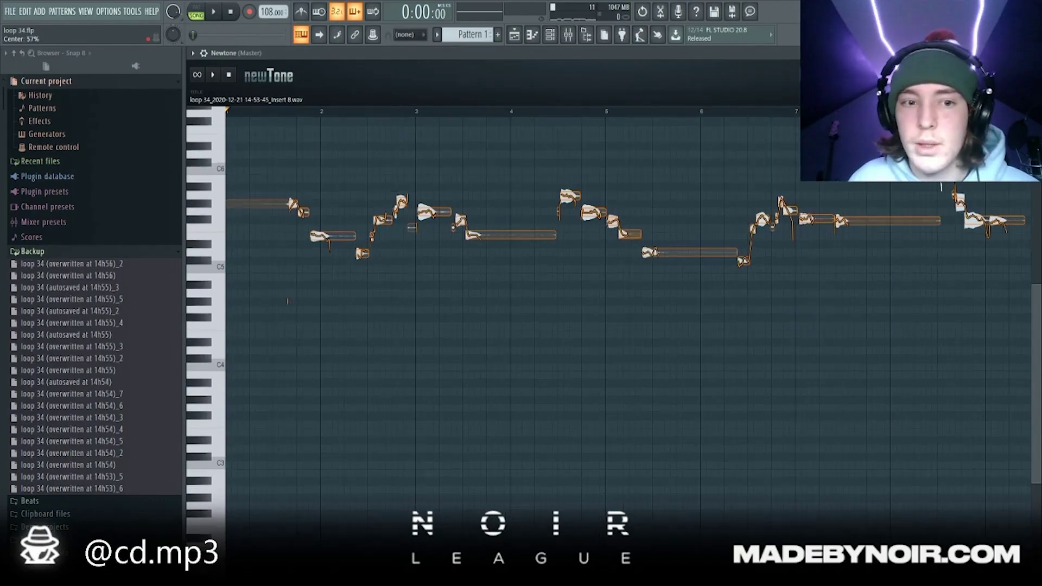
drag(947, 49, 947, 28)
Audition the F#5 and G#5 notes, then lower the short F5 note to E5 and preview.
scroll(427, 219, up, 1)
drag(426, 220, 422, 209)
drag(395, 111, 294, 110)
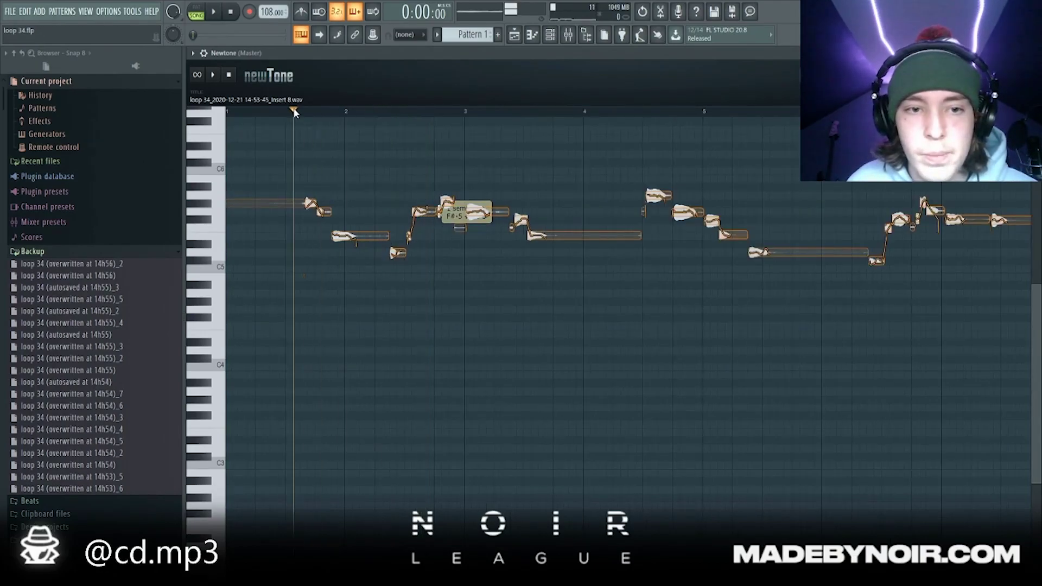
key(space)
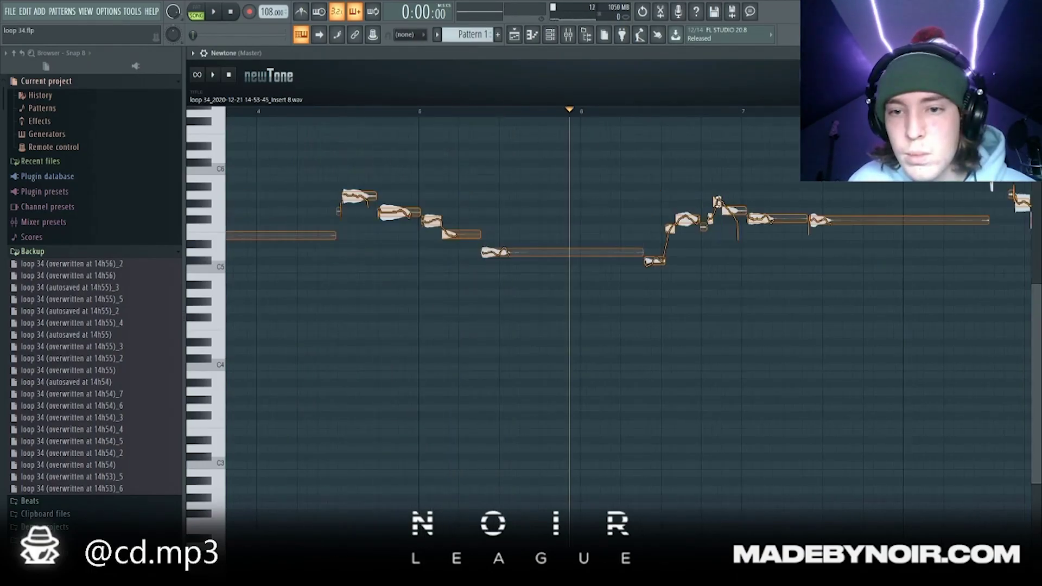
click(716, 200)
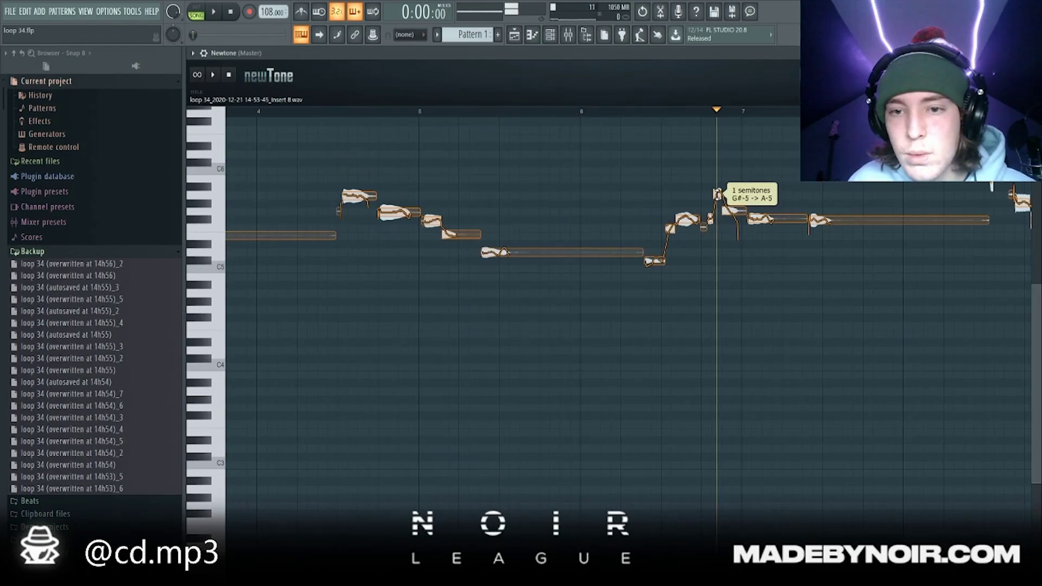
click(670, 114)
key(space)
scroll(730, 282, up, 1)
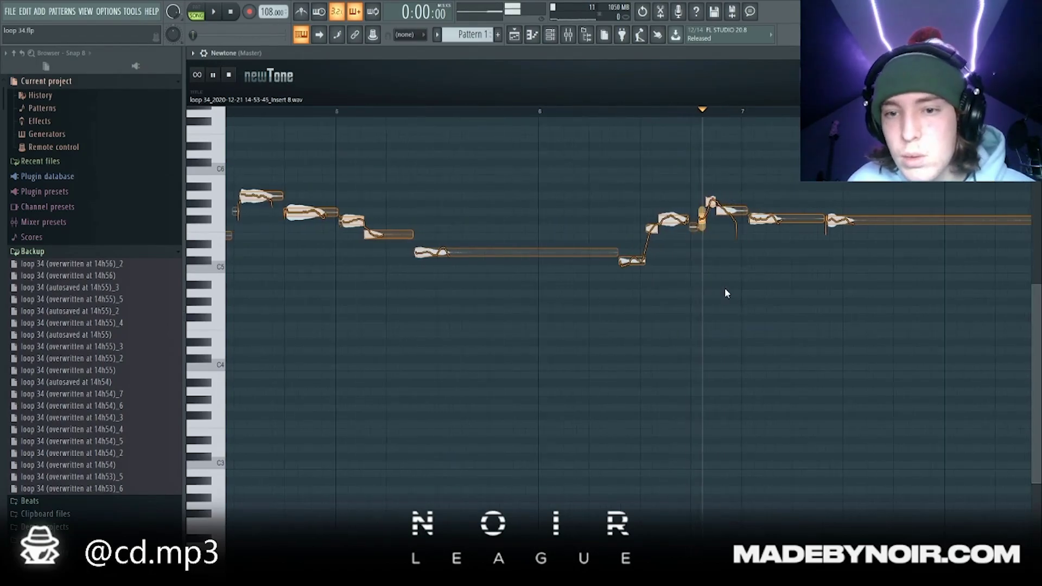
key(space)
drag(652, 227, 653, 233)
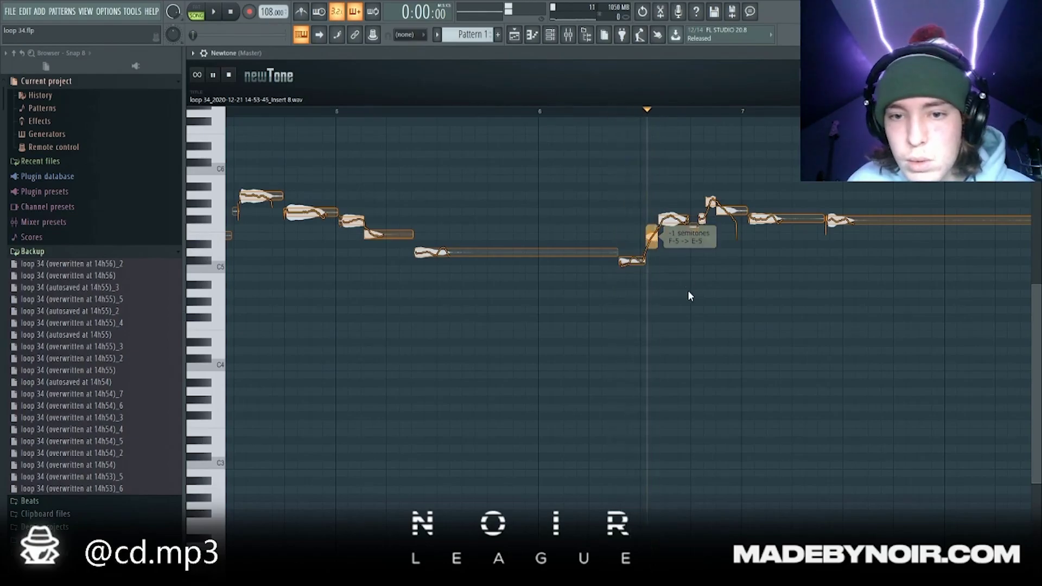
key(space)
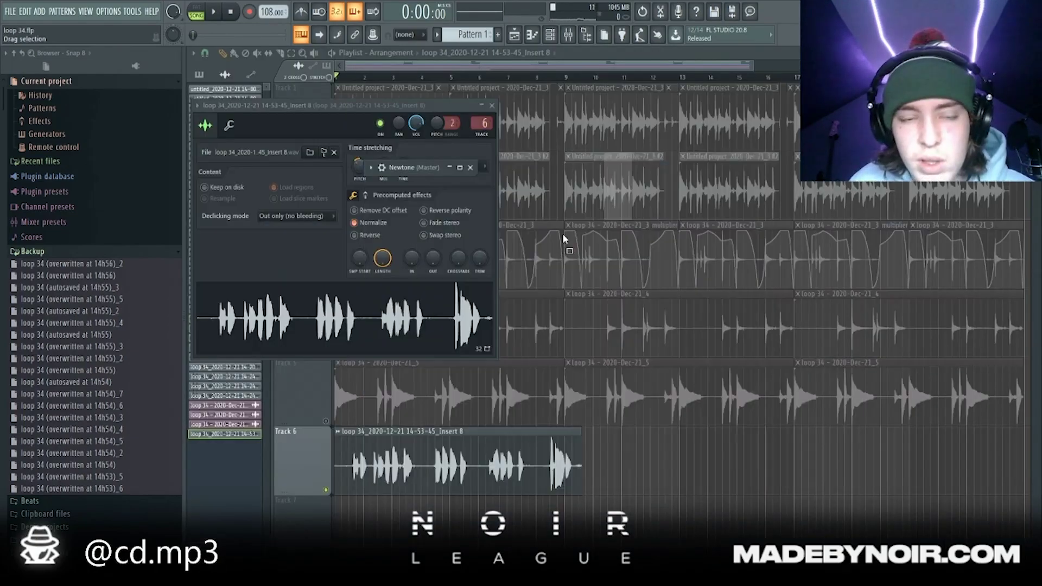
Close the vocal editors and unmute Track 1 while playing the song.
right_click(398, 524)
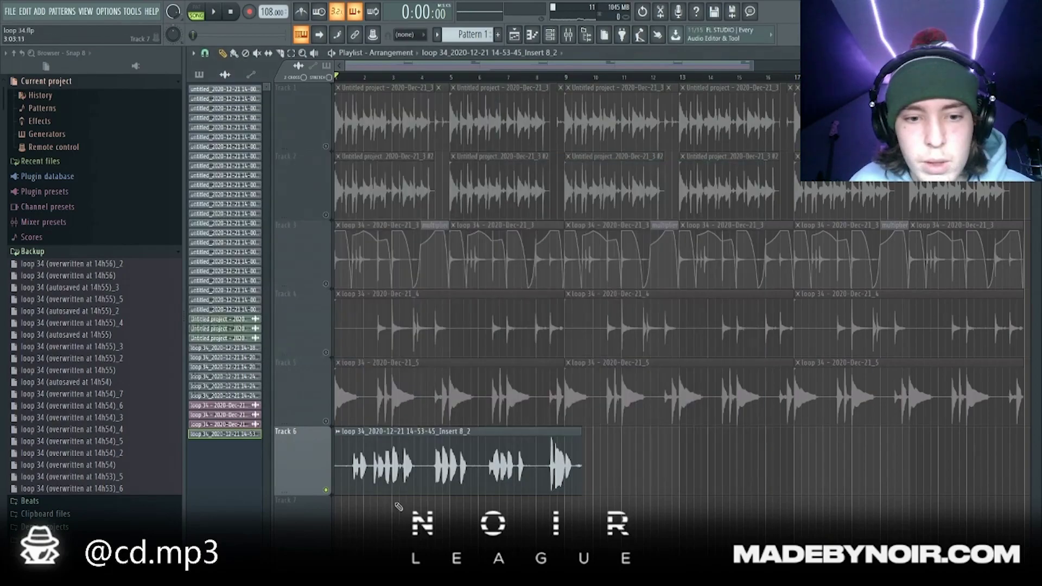
key(space)
click(325, 146)
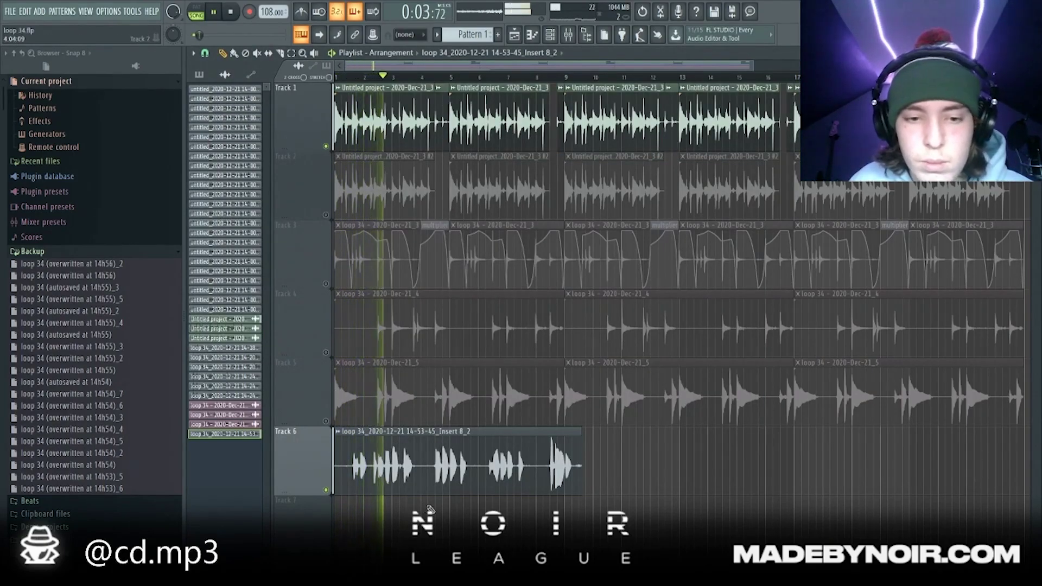
key(space)
Raise the Track 6 vocal's F#5 note to G5 in Newtone and preview it.
double_click(391, 474)
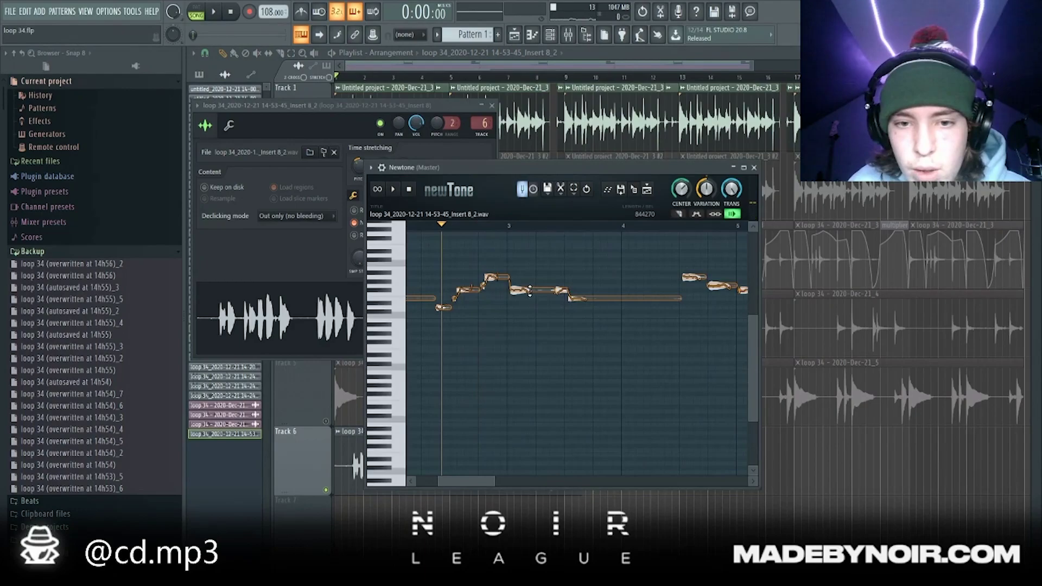
drag(519, 288, 519, 289)
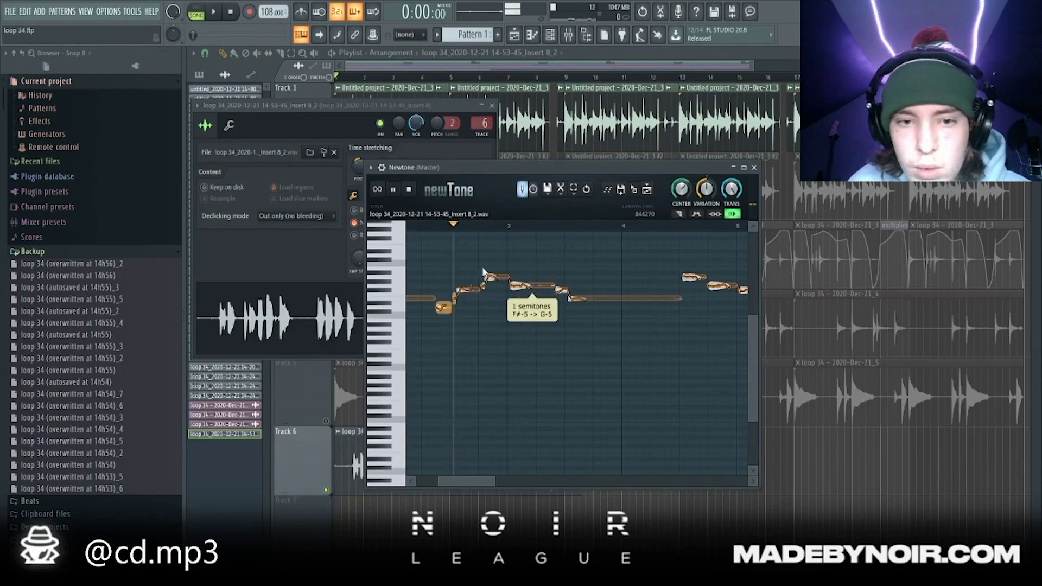
scroll(520, 363, down, 2)
key(space)
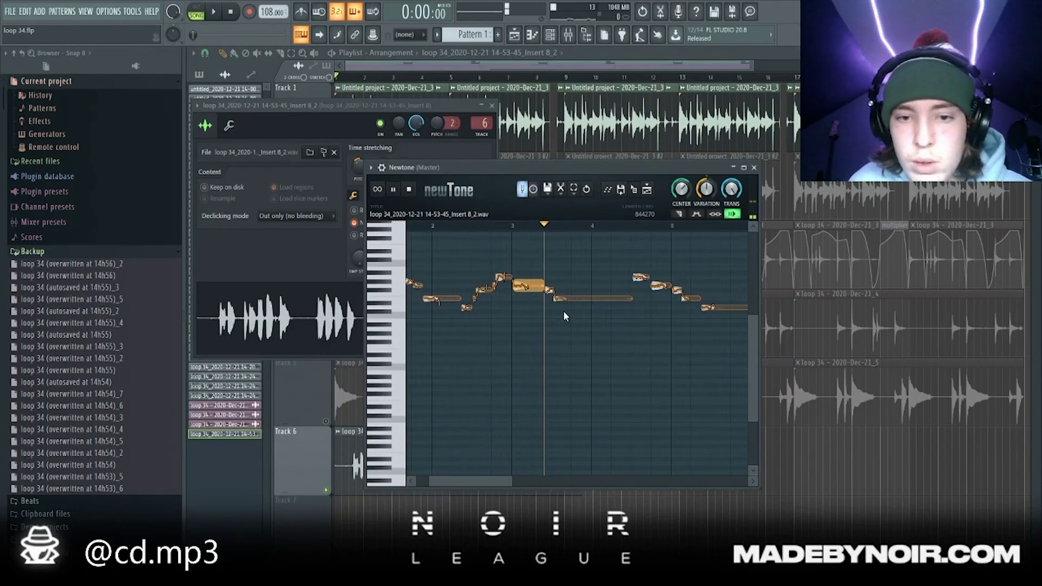
Drag the retuned audio from Newtone onto Track 6 as clip Insert 8_3 and play the song.
drag(633, 189, 415, 363)
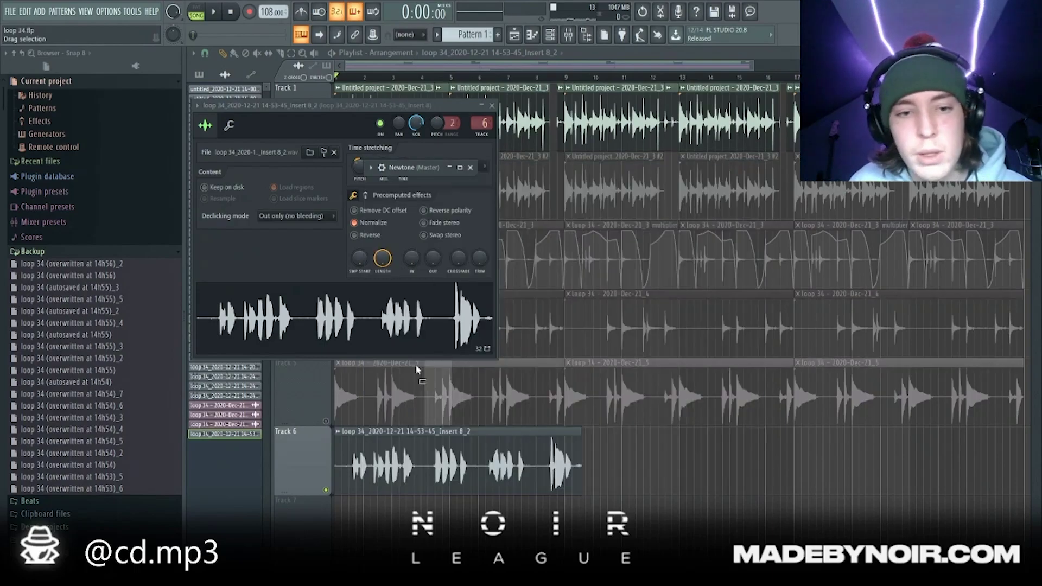
drag(347, 318, 456, 502)
scroll(333, 487, up, 4)
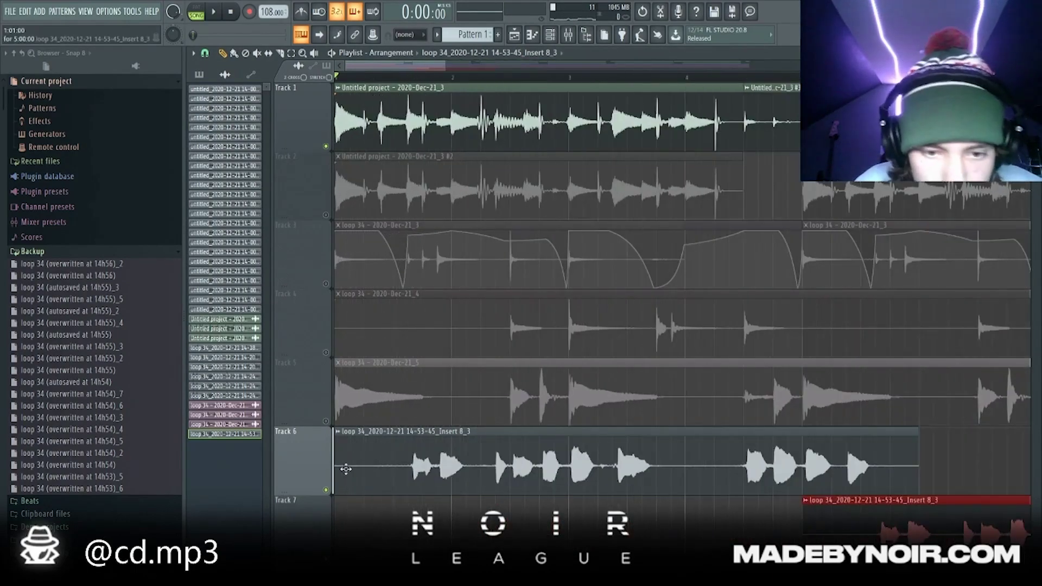
click(345, 469)
key(space)
scroll(420, 536, down, 4)
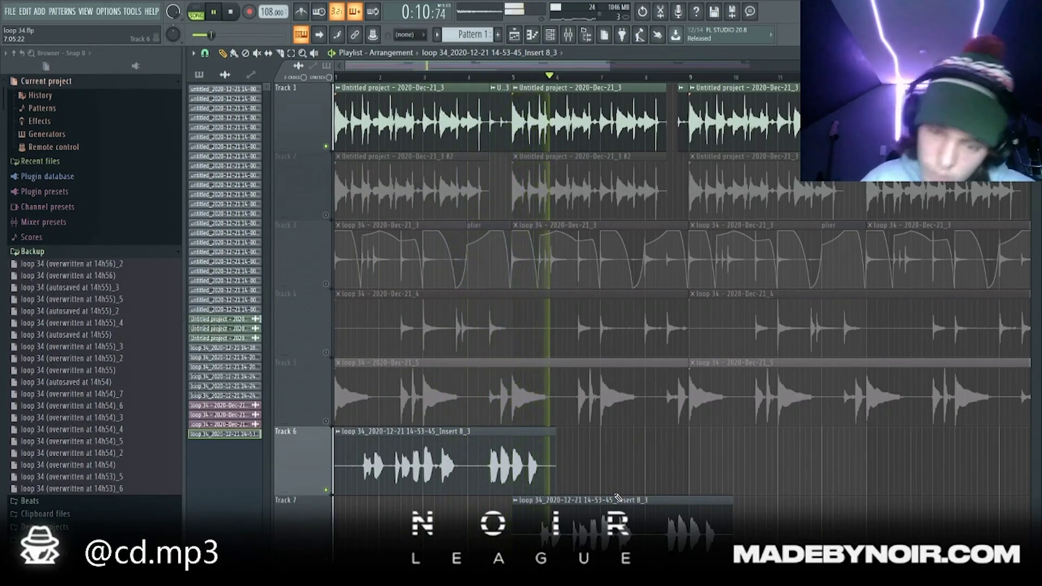
Slice the Track 6 vocal clip at three points into separate chops.
key(space)
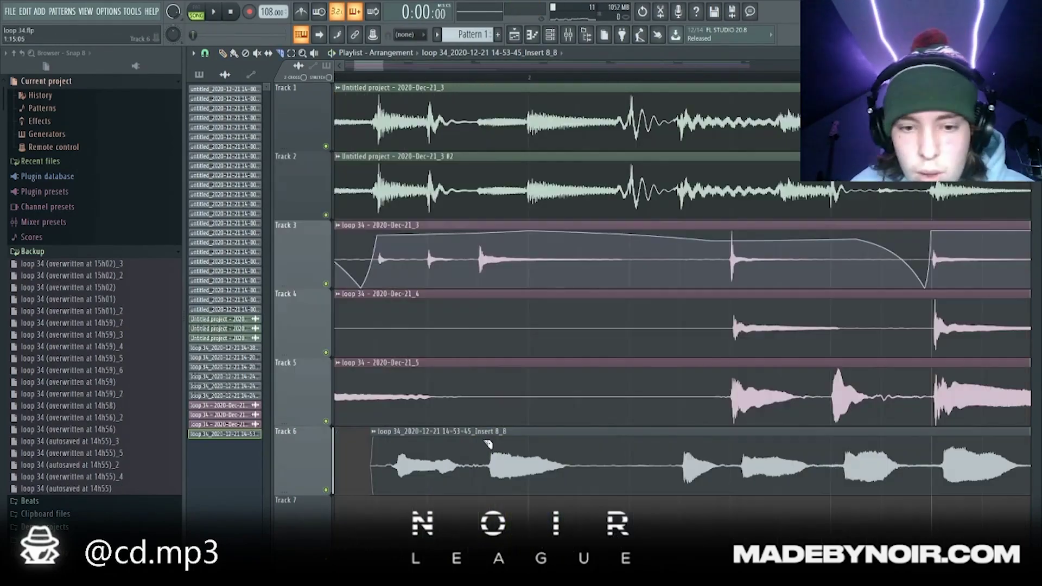
drag(491, 433, 524, 504)
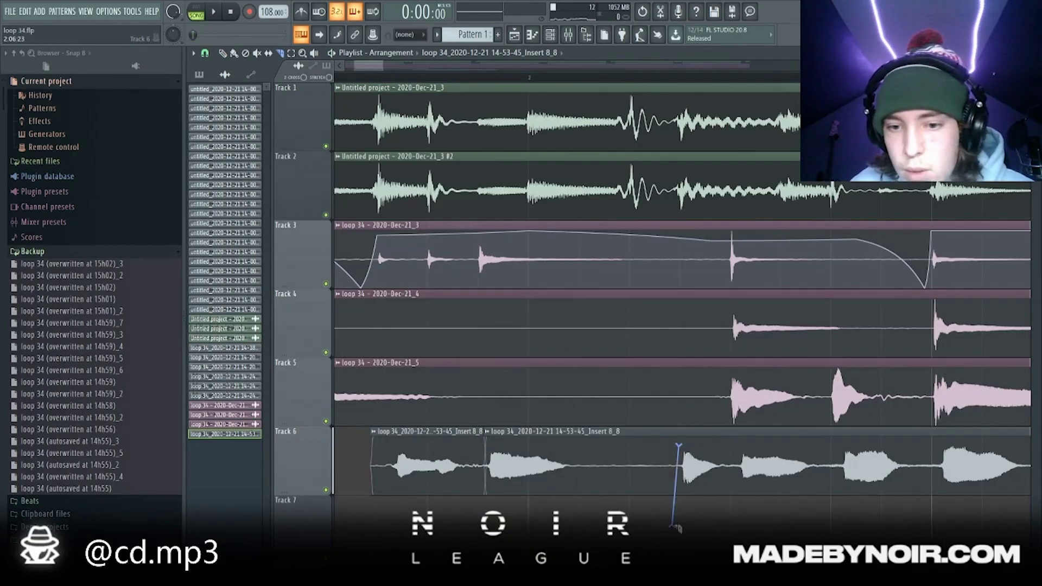
drag(677, 527, 678, 525)
drag(739, 499, 738, 500)
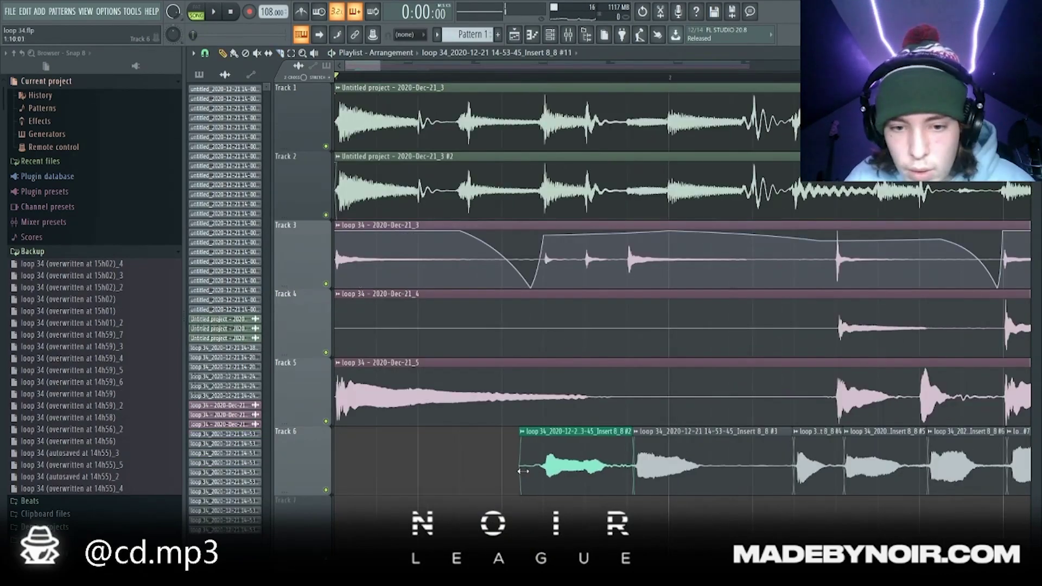
Trim chop 2's start and shift the chop 2/3 and 3/4 boundaries, then play.
drag(522, 471, 523, 471)
drag(631, 465, 622, 468)
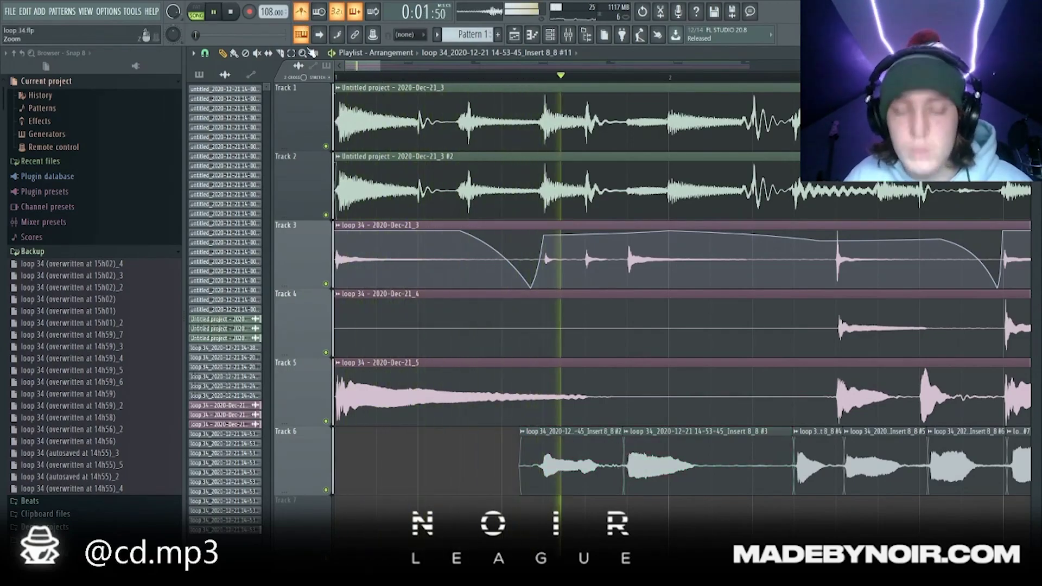
key(space)
double_click(328, 156)
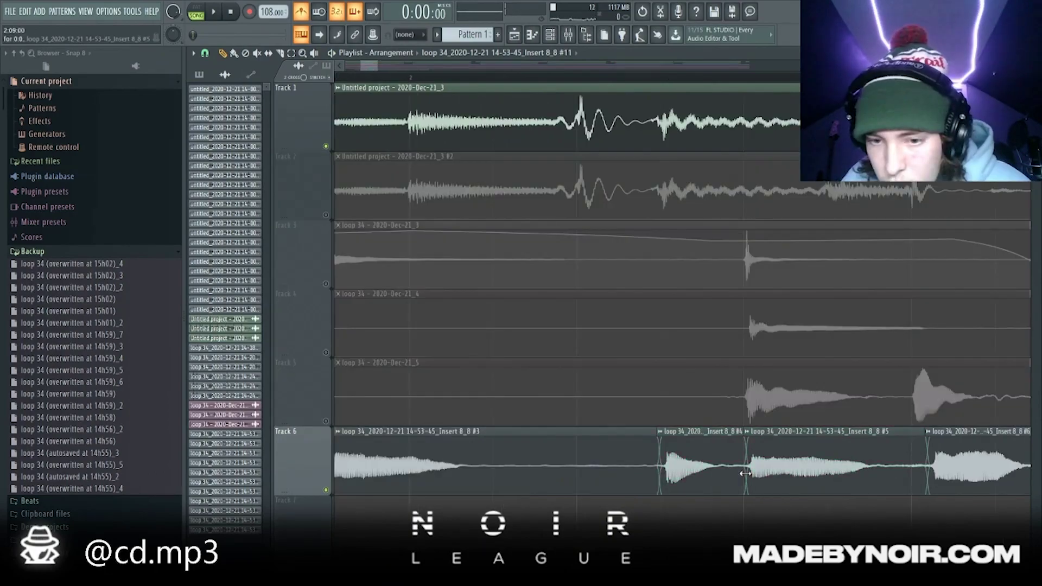
drag(662, 471, 661, 471)
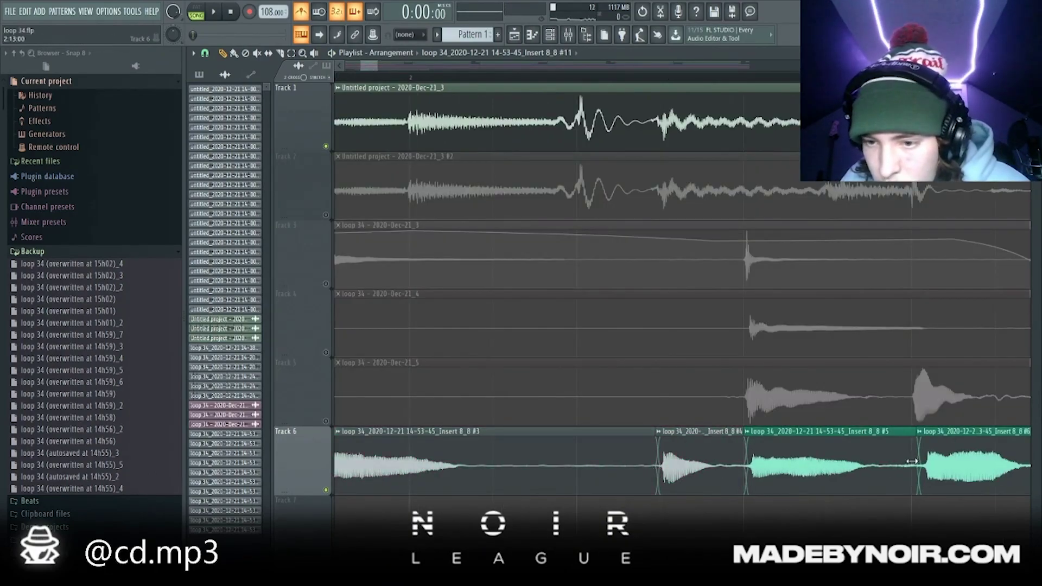
key(space)
Start chops 9 and 11 earlier and nudge the chop 9/10 boundary, then play back.
drag(649, 463, 633, 464)
key(space)
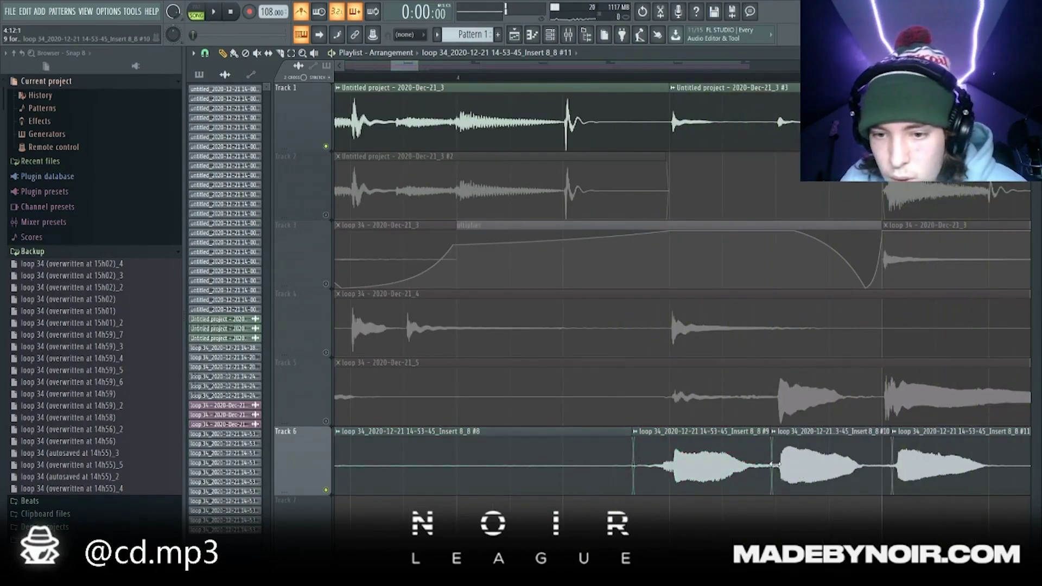
drag(771, 465, 769, 465)
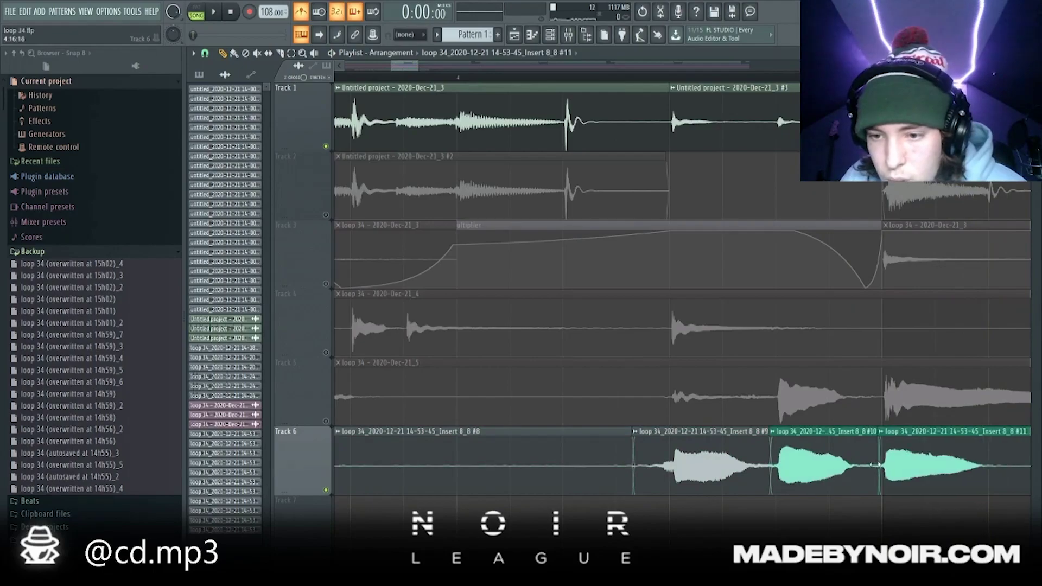
drag(885, 464, 877, 465)
key(space)
scroll(686, 421, down, 5)
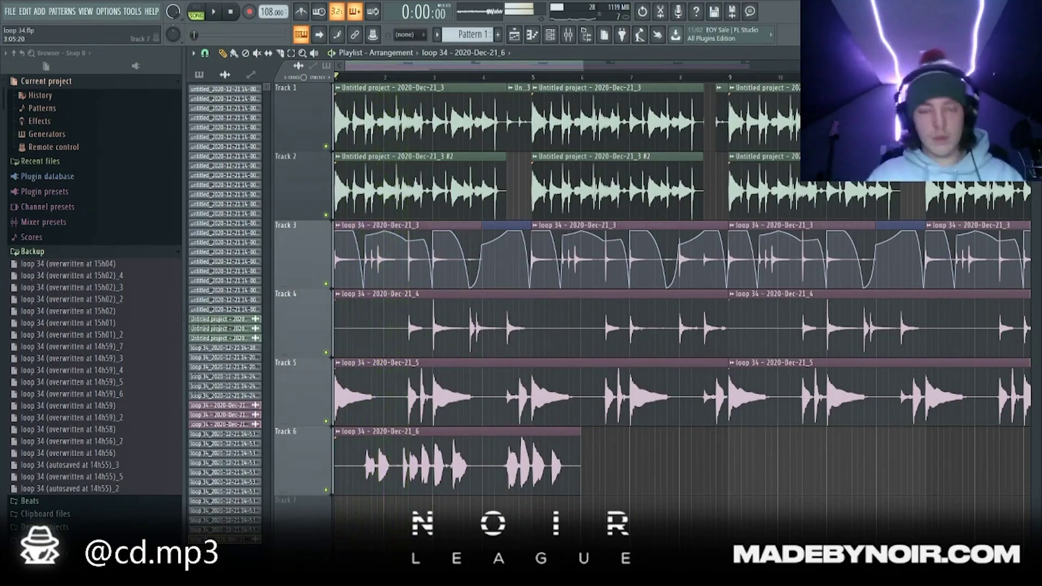
Stop playback and delete every clip from bar 9 onward.
key(space)
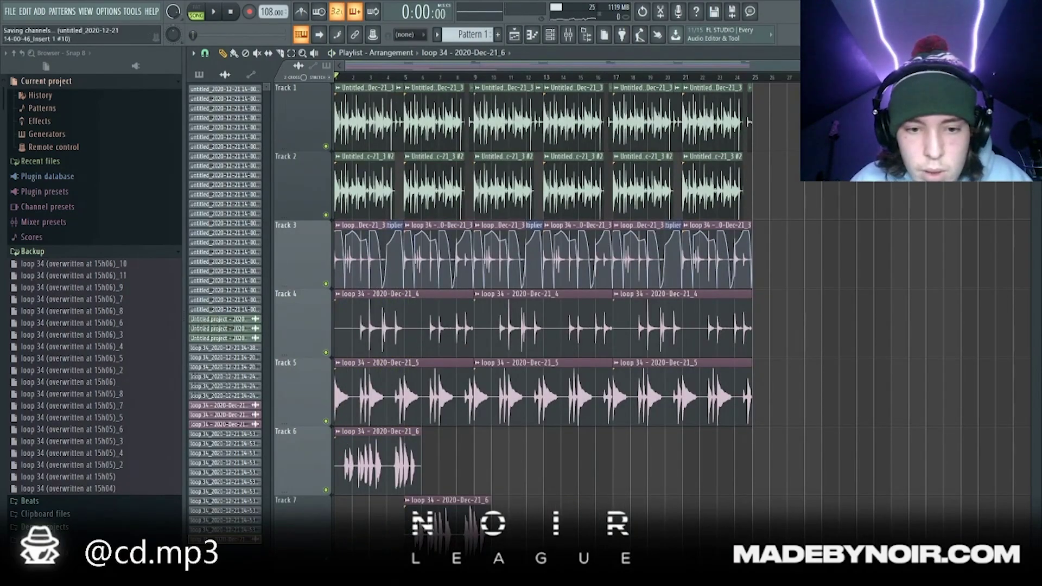
scroll(361, 518, up, 2)
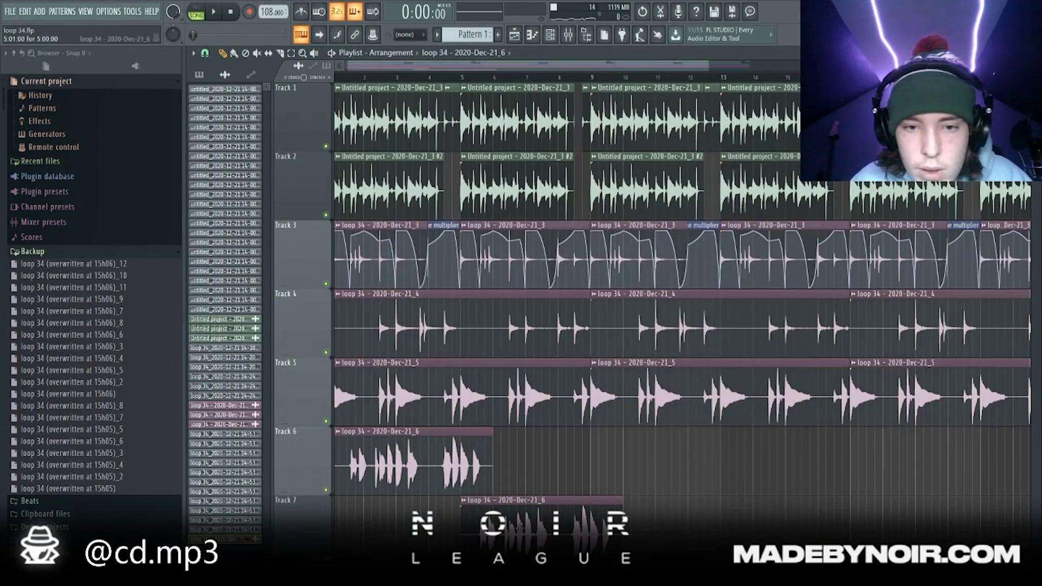
scroll(520, 527, down, 2)
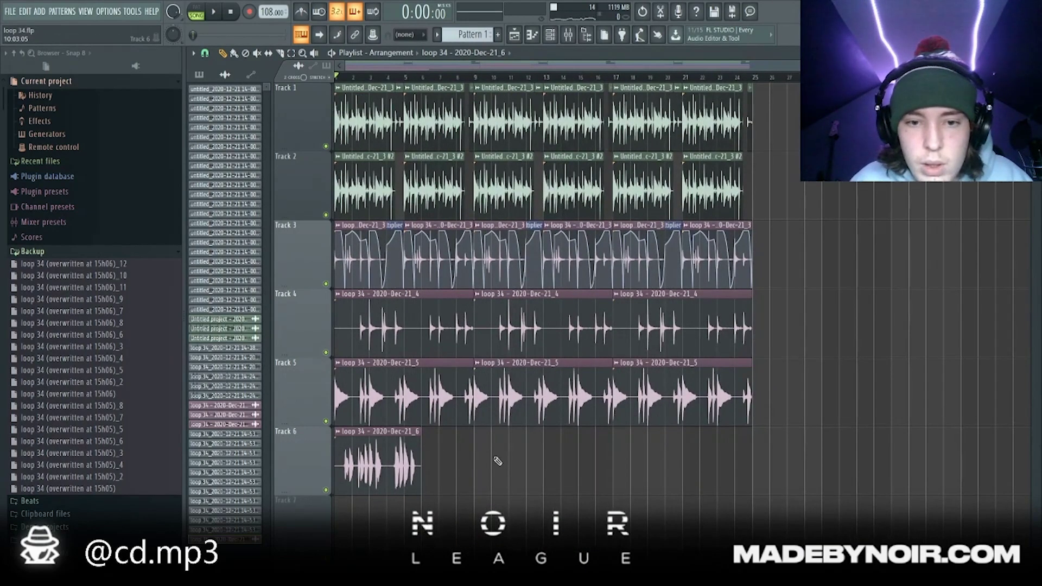
drag(498, 461, 792, 84)
key(Delete)
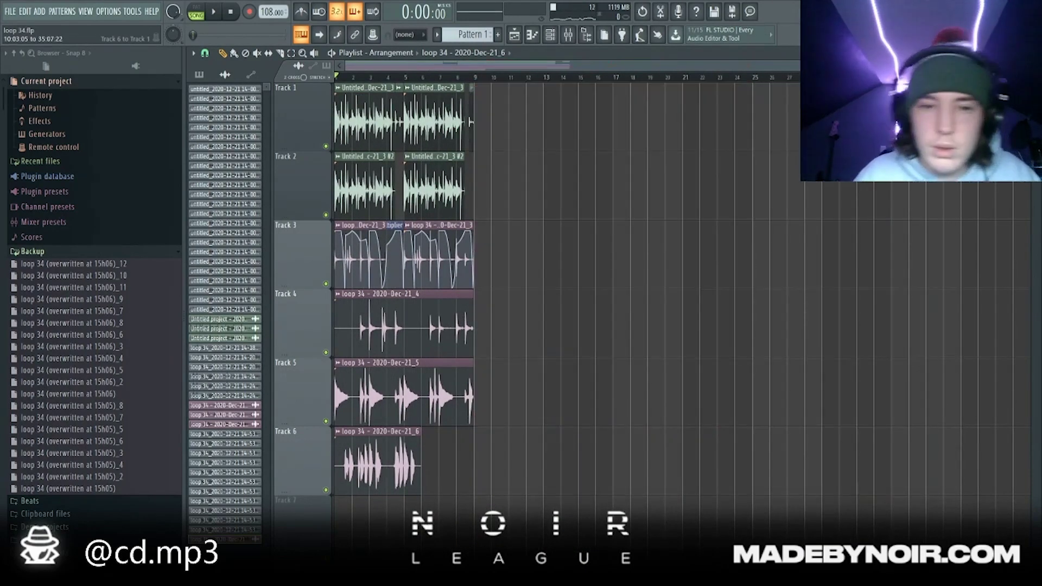
Copy the Track 6 vocal clip so a second one starts at bar 5.
scroll(347, 358, up, 2)
ctrl+click(404, 467)
drag(404, 468, 580, 475)
ctrl+click(716, 265)
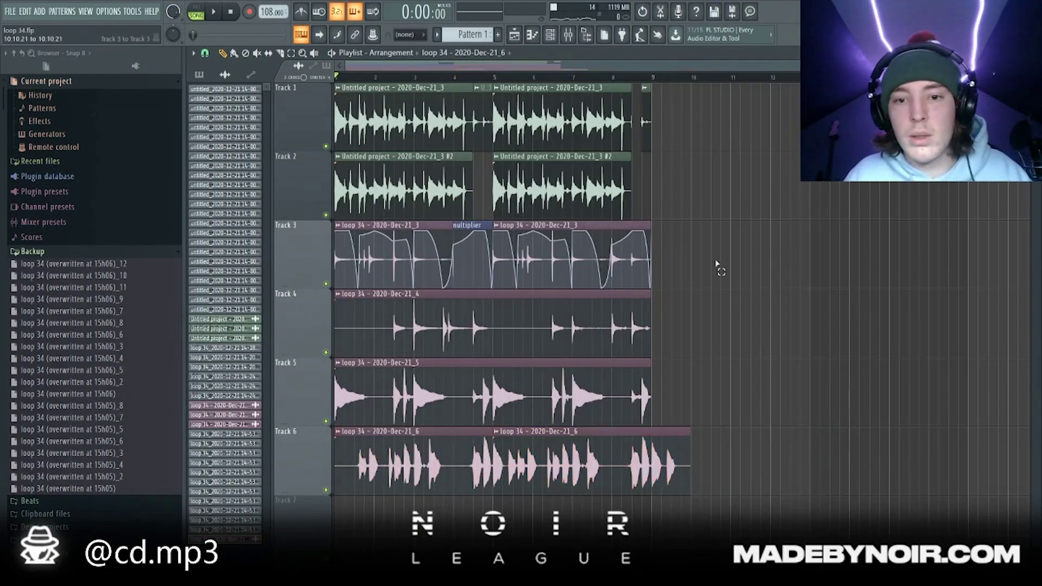
Select all clips and duplicate the eight-bar loop repeatedly out to bar 33.
key(ctrl+a)
scroll(500, 364, down, 2)
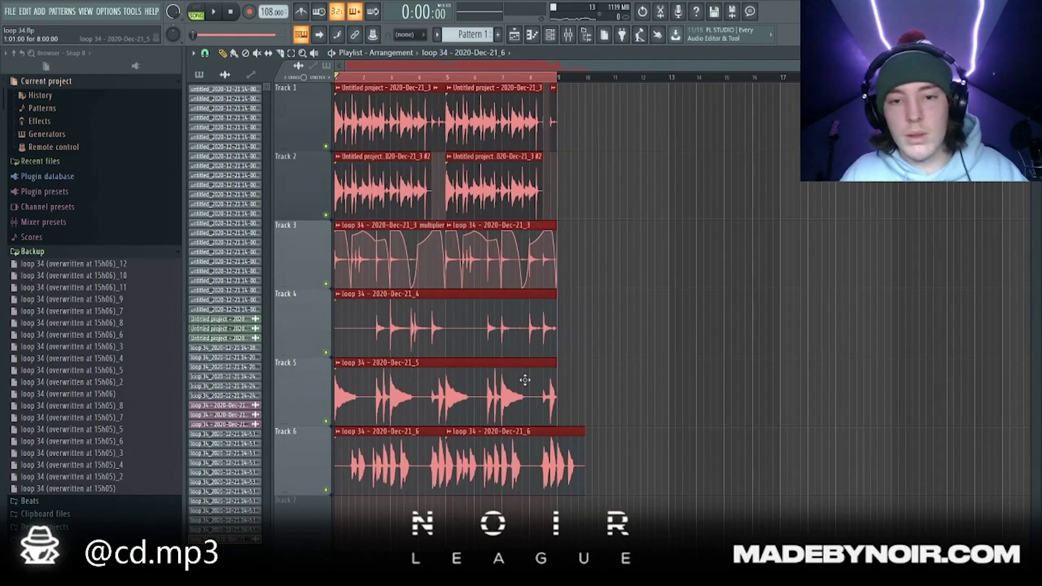
key(ctrl+b)
key(ctrl+b)
key(ctrl+b)
scroll(623, 63, down, 3)
key(ctrl+b)
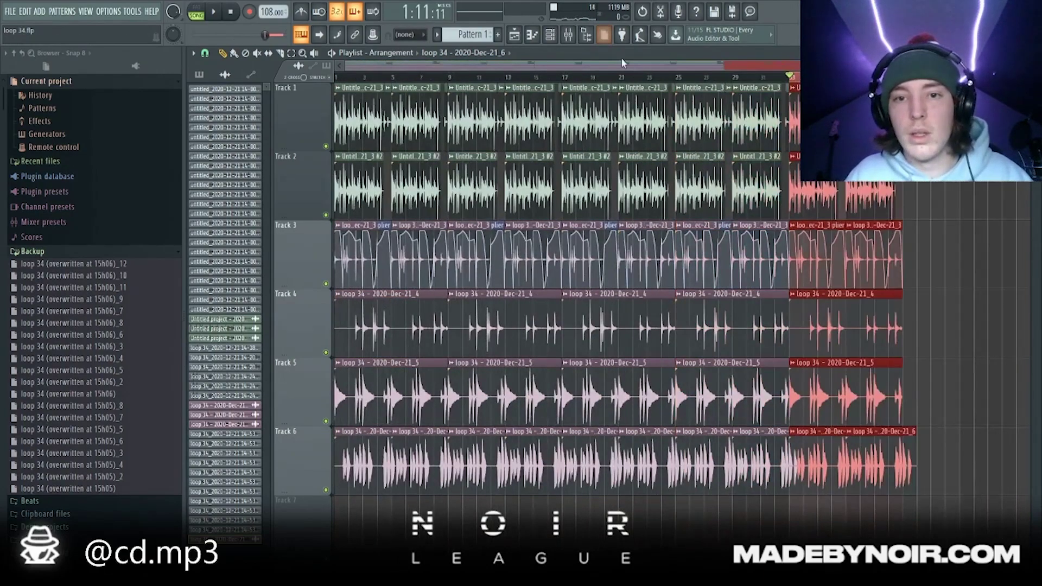
click(631, 79)
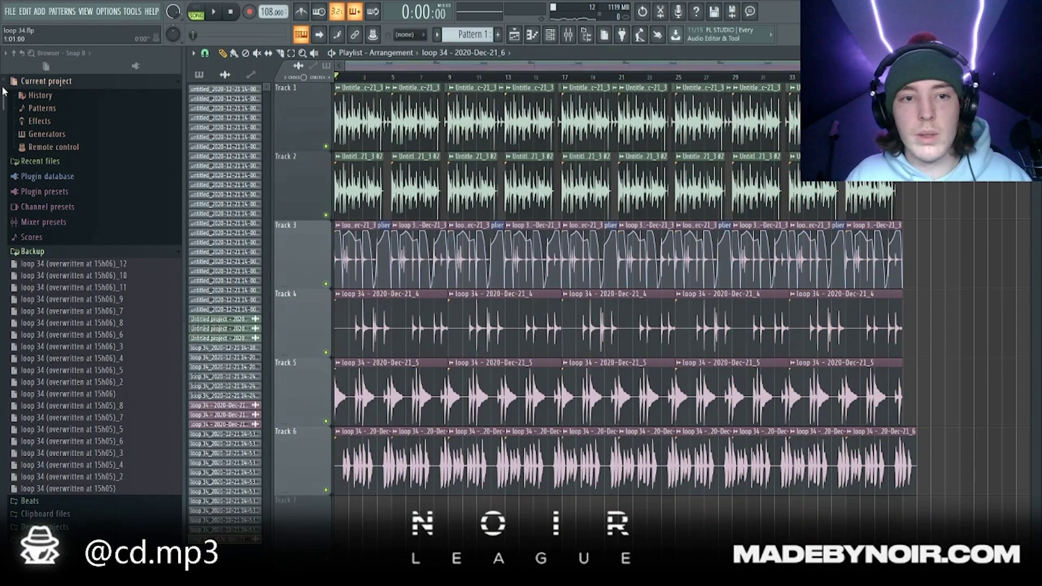
Delete the early clips on Tracks 6, 5 and 2 to build the intro, then preview it.
scroll(420, 89, up, 5)
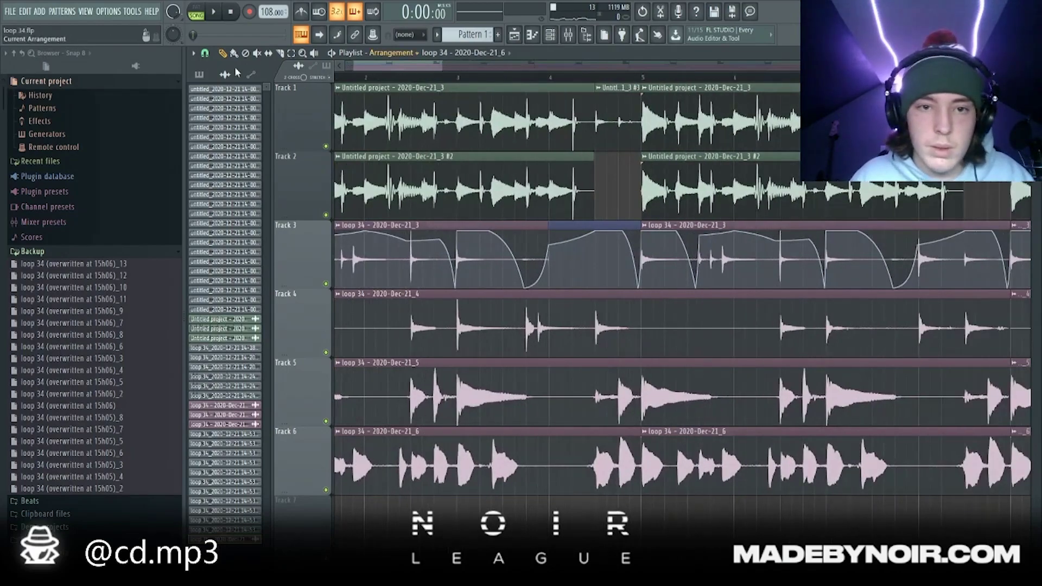
drag(373, 66, 365, 67)
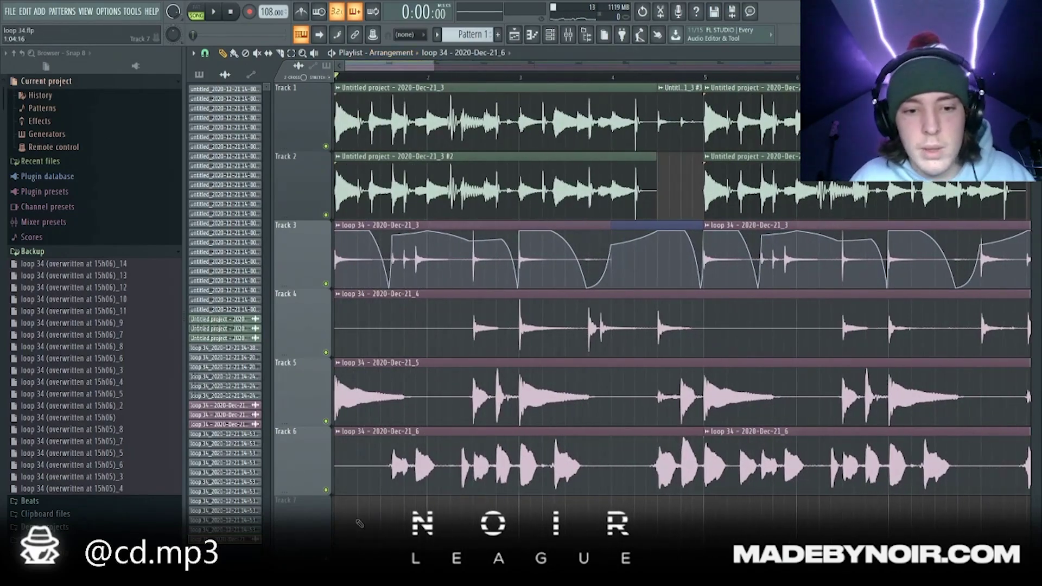
scroll(359, 524, down, 2)
right_click(545, 475)
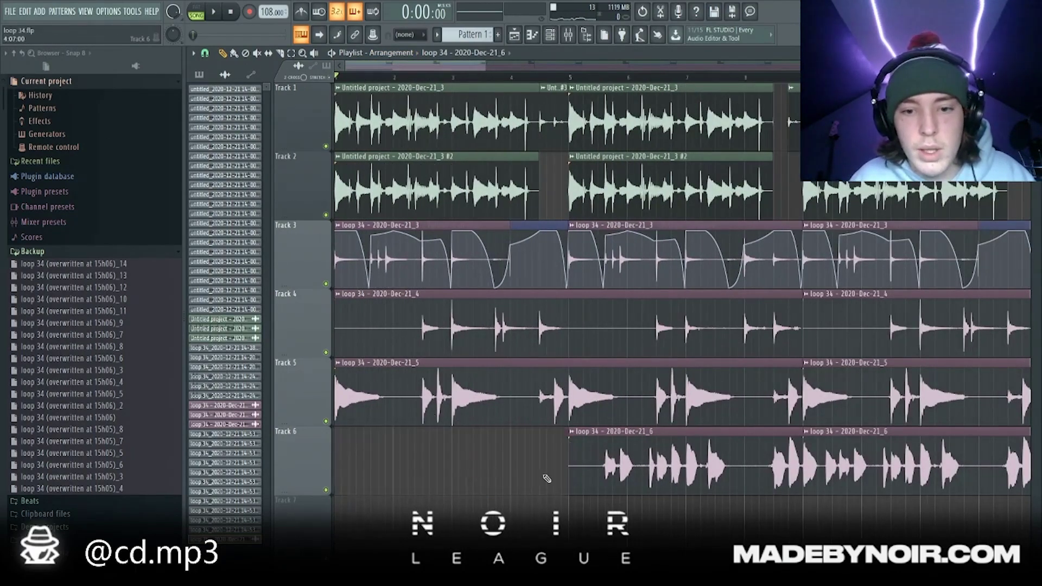
right_click(624, 469)
scroll(413, 510, down, 1)
scroll(413, 510, down, 1)
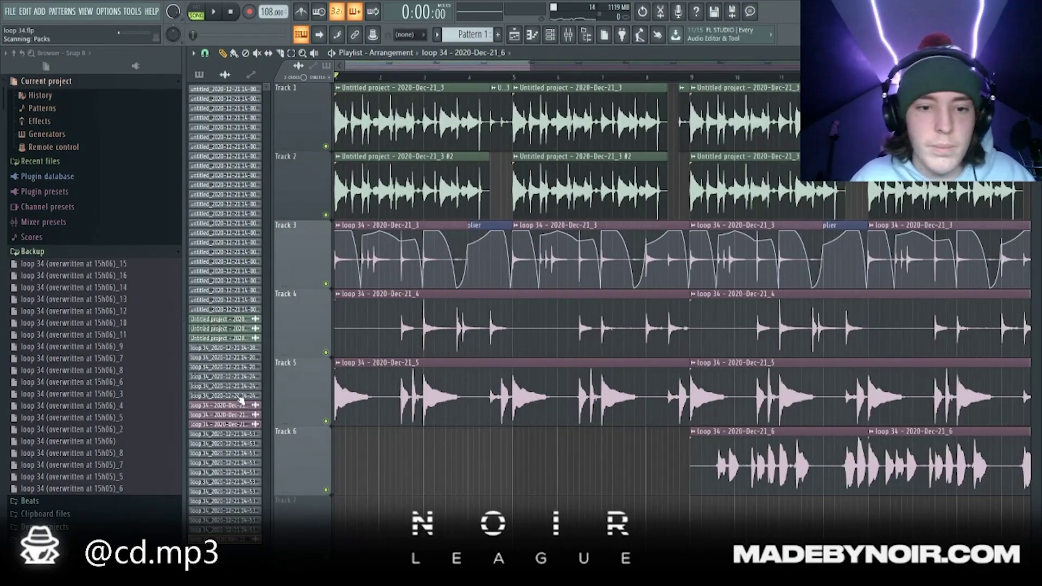
right_click(368, 383)
scroll(329, 260, down, 1)
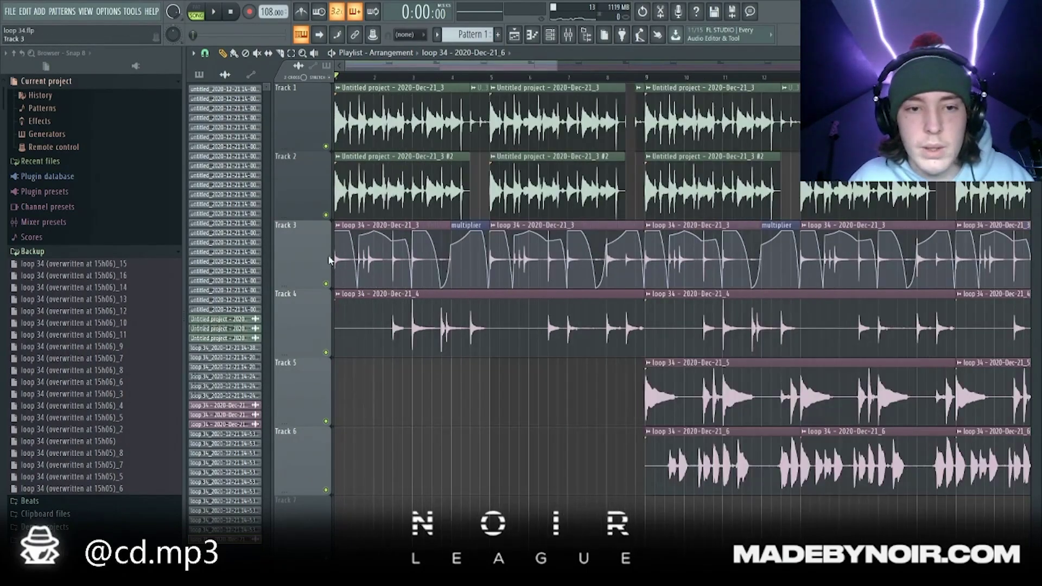
right_click(356, 174)
right_click(549, 176)
key(space)
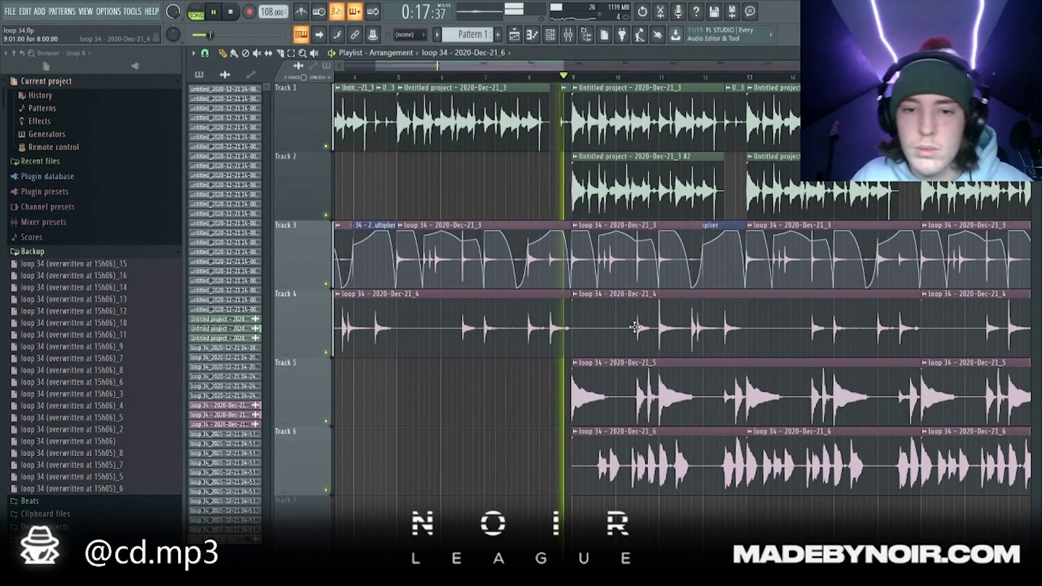
Remove Track 4's bar 9–17 clip and clear mid-arrangement clips on Tracks 2–6 for a break.
right_click(636, 328)
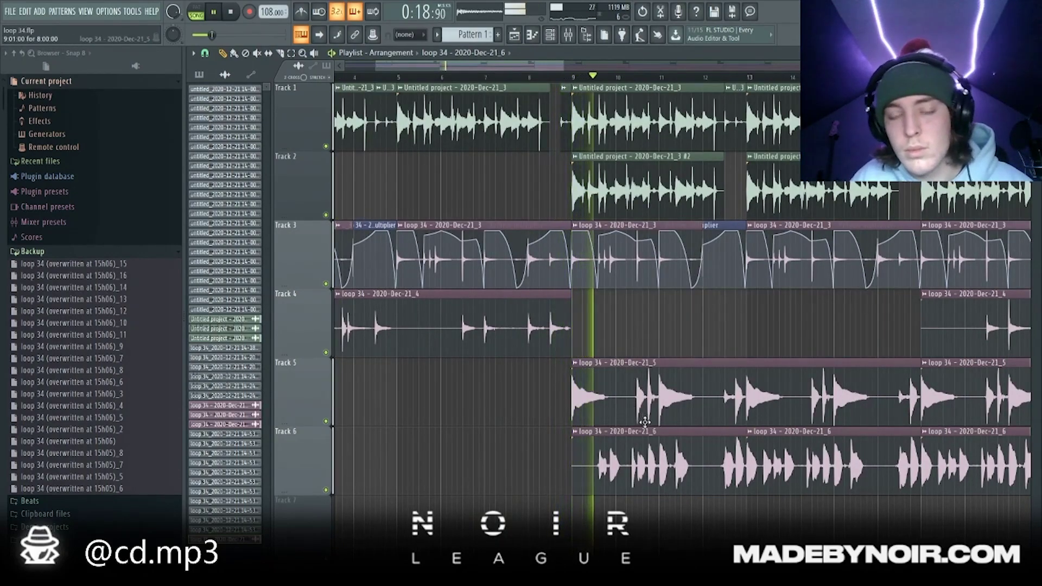
scroll(327, 397, down, 1)
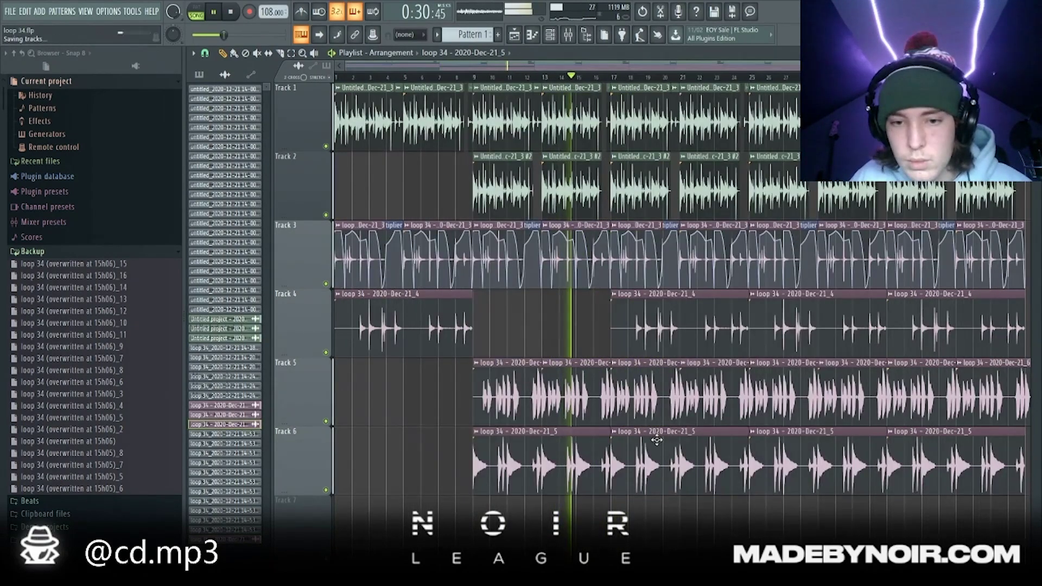
scroll(722, 413, right, 2)
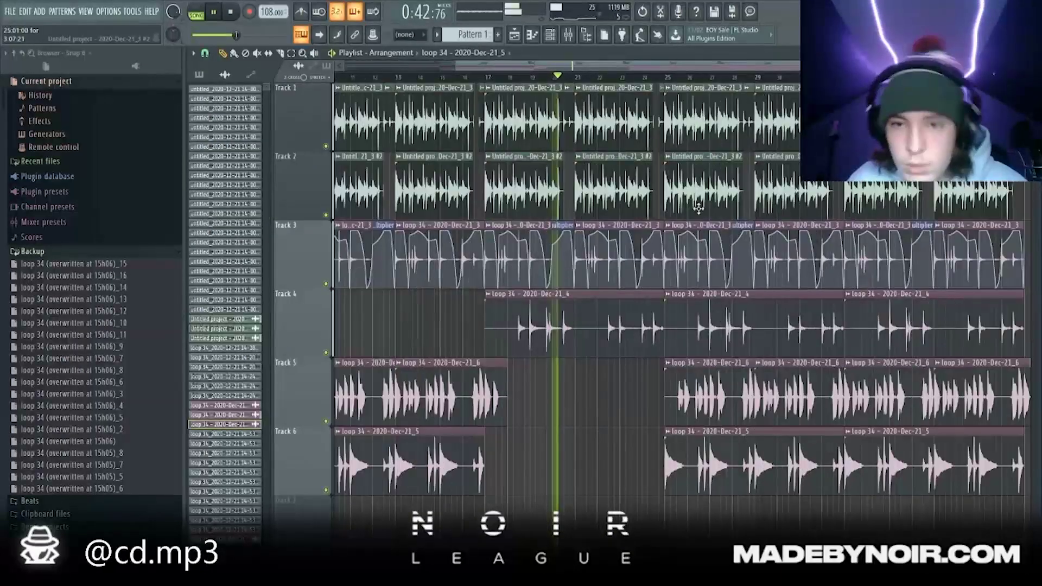
right_click(698, 207)
right_click(792, 200)
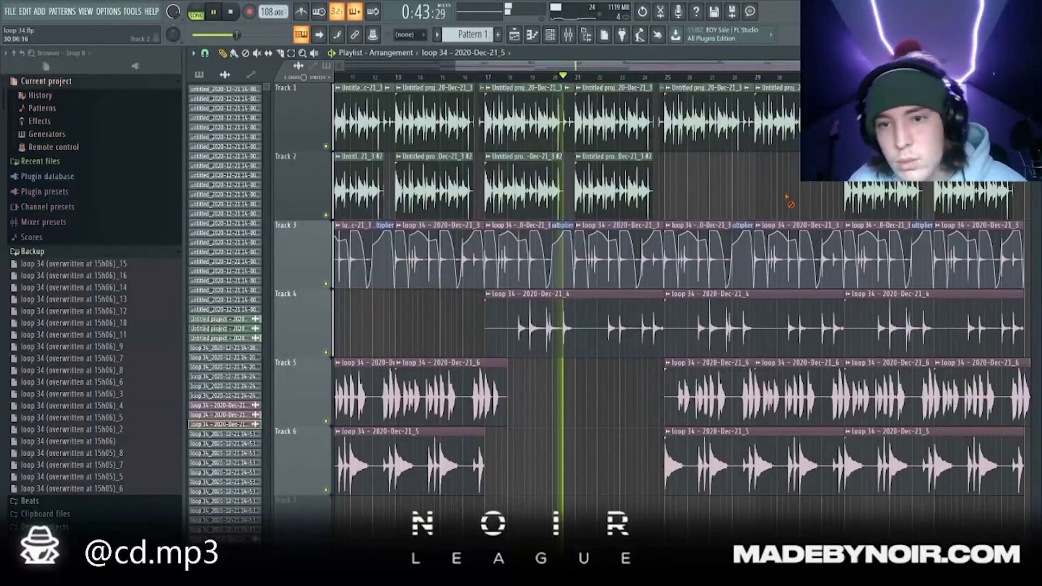
right_click(707, 255)
right_click(708, 293)
right_click(714, 391)
right_click(721, 473)
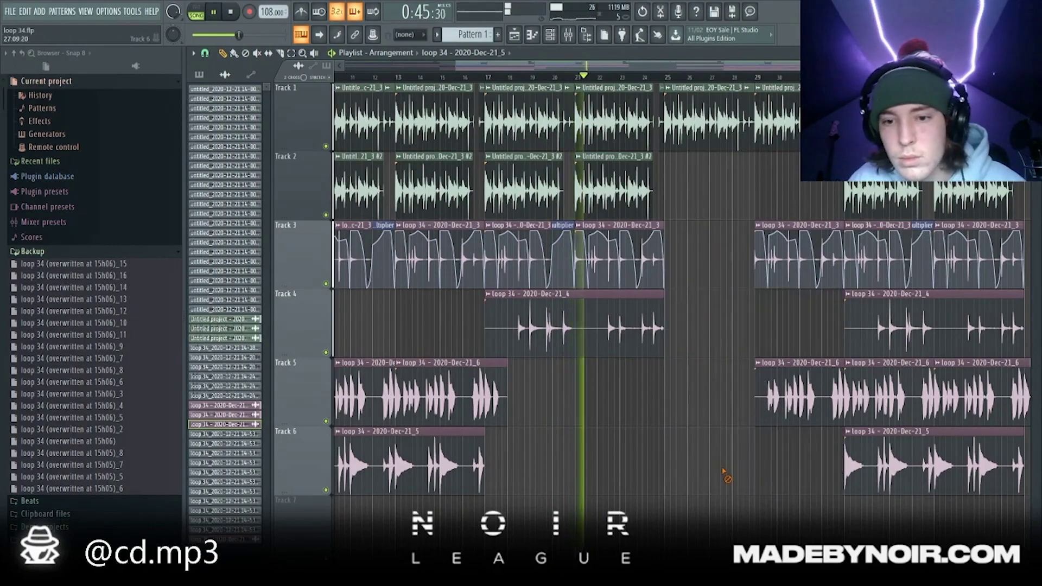
right_click(791, 391)
right_click(792, 255)
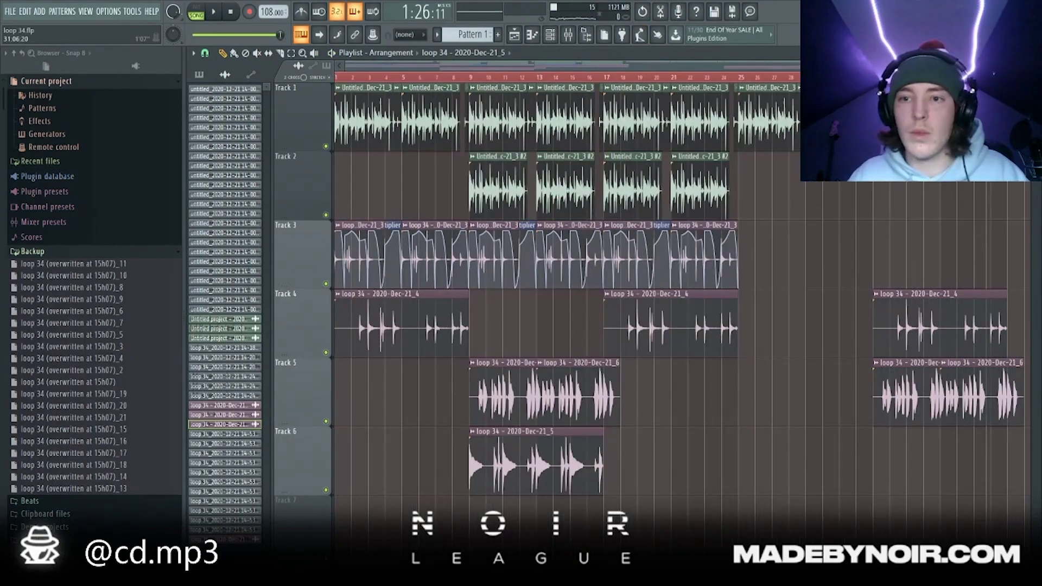
key(space)
scroll(702, 391, down, 2)
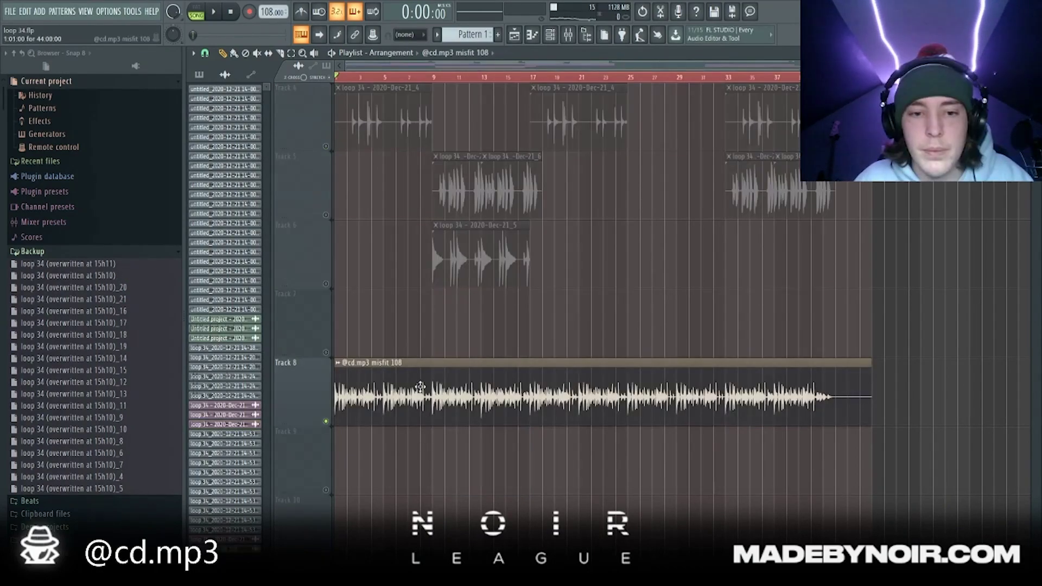
Normalize the misfit 108 clip and change its time-stretch mode from Resample to Stretch.
double_click(429, 388)
click(411, 281)
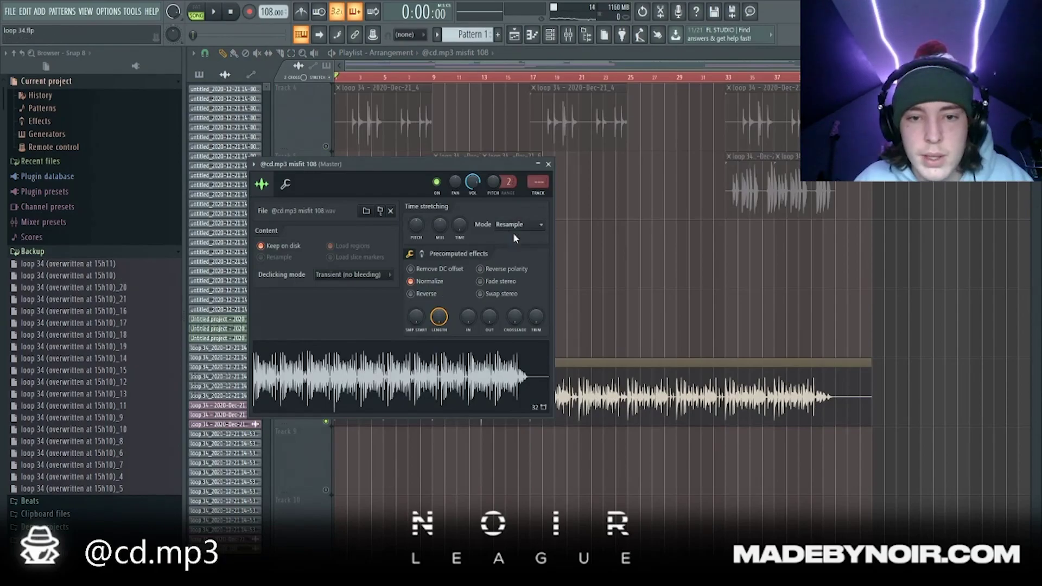
click(513, 224)
click(511, 253)
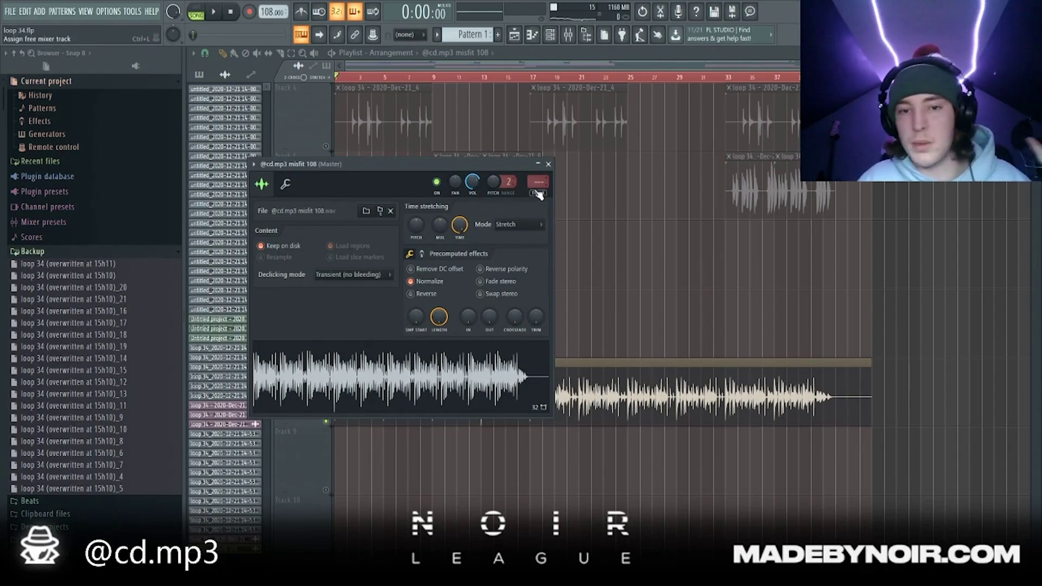
key(Escape)
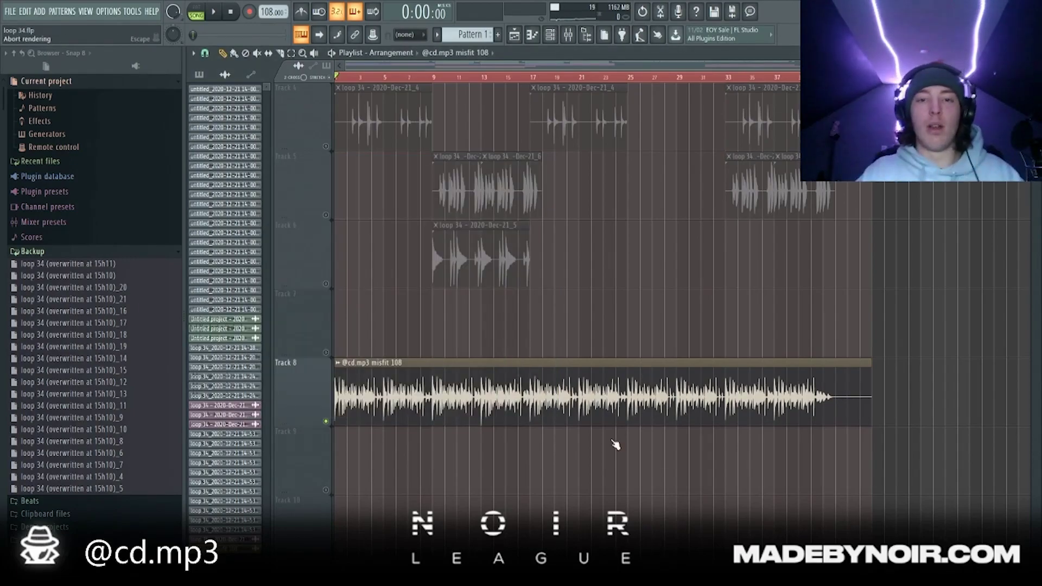